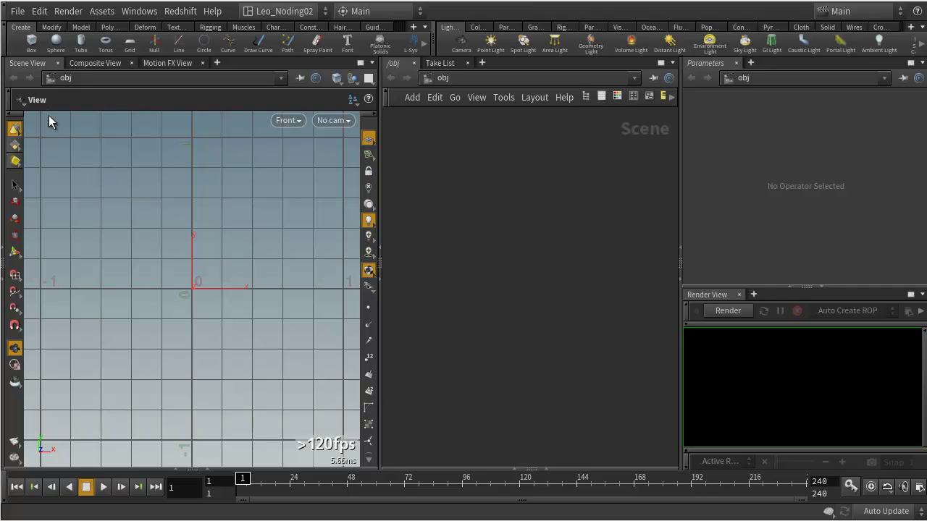
Step: Collapse the main menu bar and widen the simulation shelf set to show the Rigid Bodies tools
{"action": "left_click", "coordinate": [9, 21]}
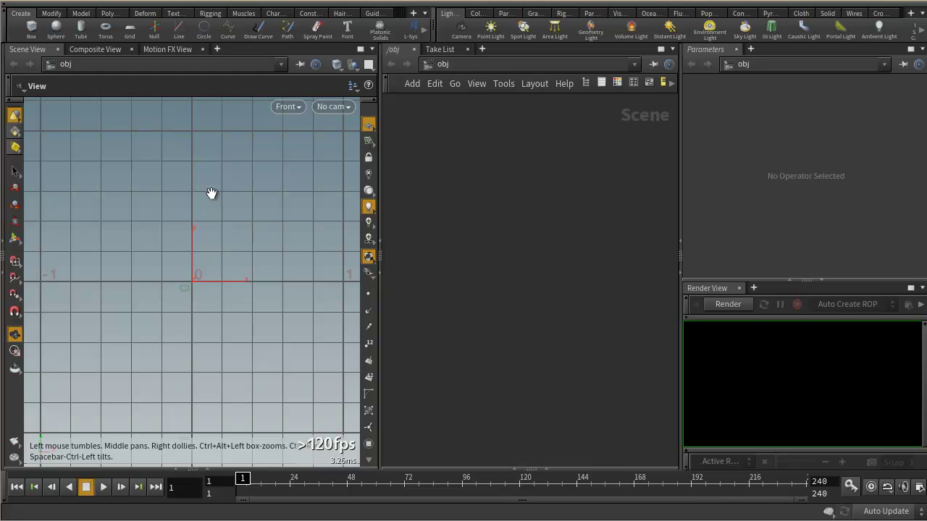
{"action": "left_click_drag", "start_coordinate": [434, 23], "coordinate": [151, 23]}
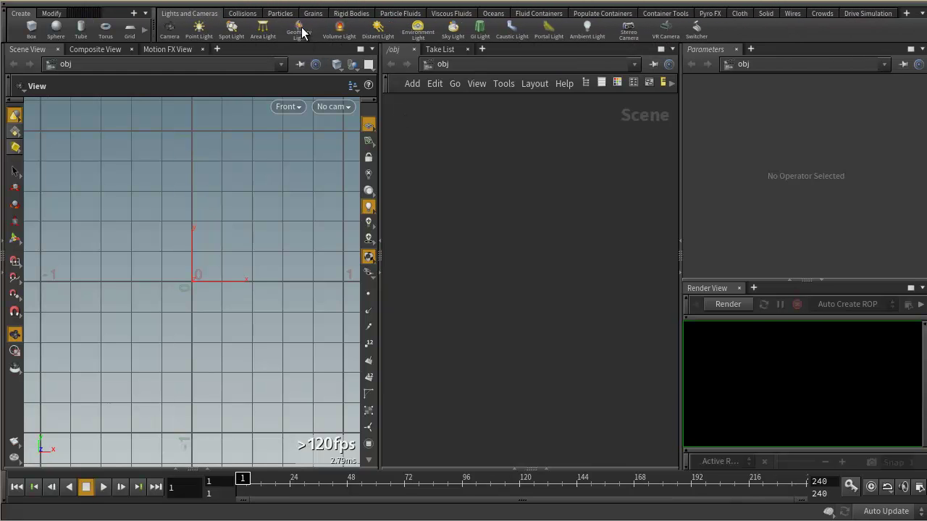
{"action": "left_click", "coordinate": [349, 13]}
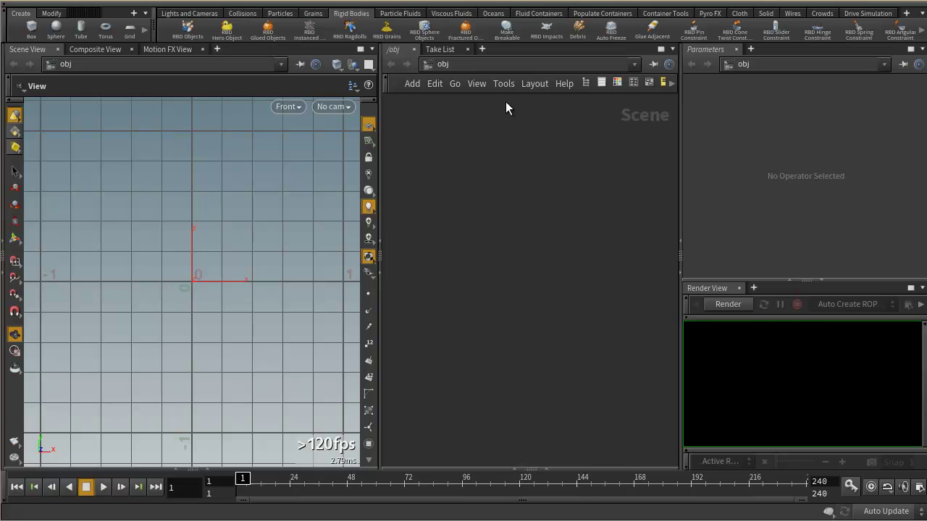
Step: Create a default box object at the origin and switch the viewport to the perspective view
{"action": "left_click", "coordinate": [32, 31]}
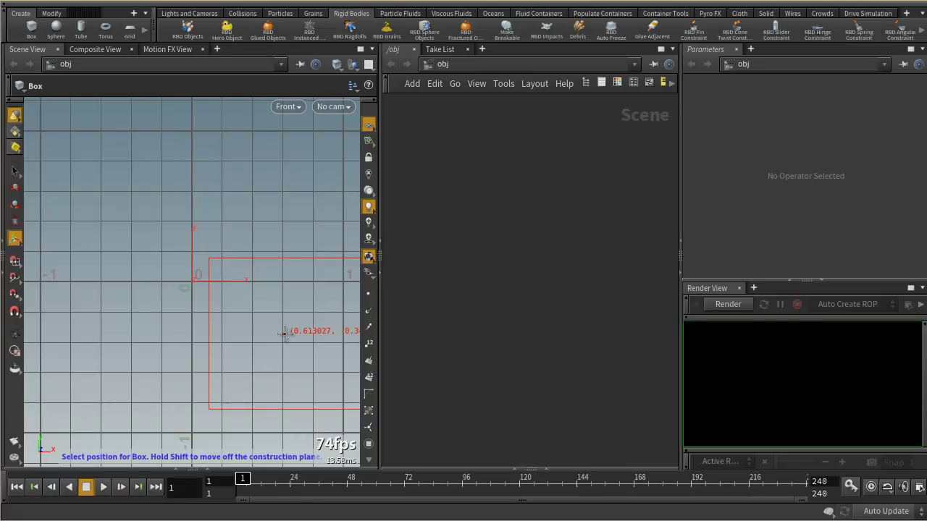
{"action": "left_click", "coordinate": [203, 275]}
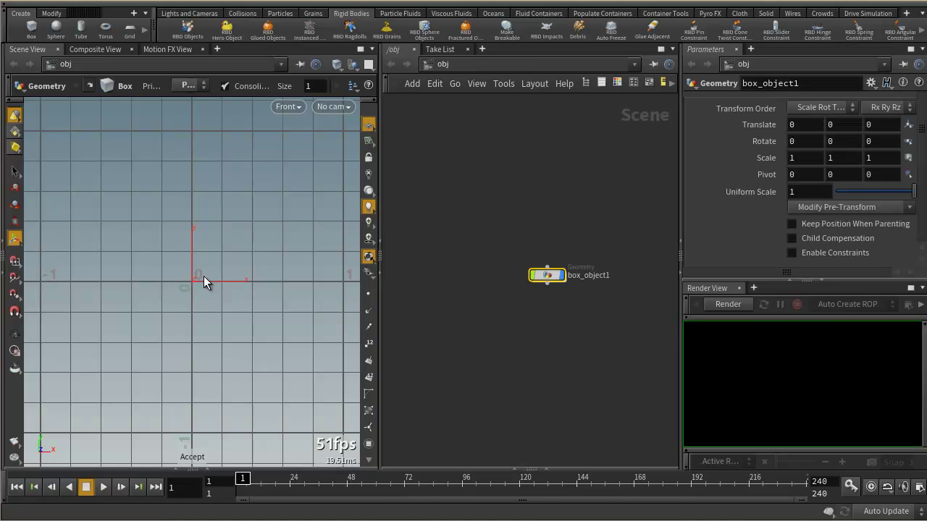
{"action": "key", "text": "Escape"}
{"action": "right_click", "coordinate": [206, 260]}
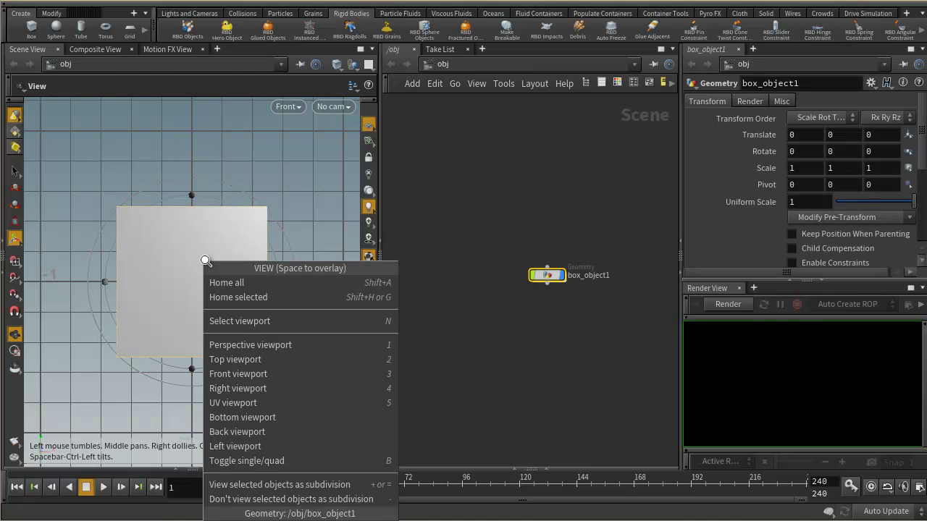
{"action": "key", "text": "1"}
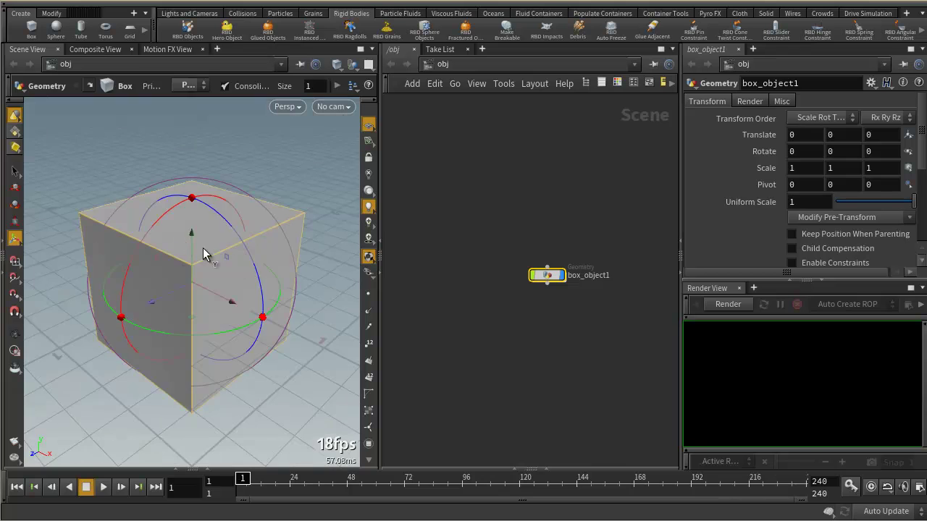
{"action": "key", "text": "Return"}
Step: Break the box into Voronoi pieces with the Shatter tool from the Model tools
{"action": "left_click_drag", "start_coordinate": [151, 24], "coordinate": [516, 25]}
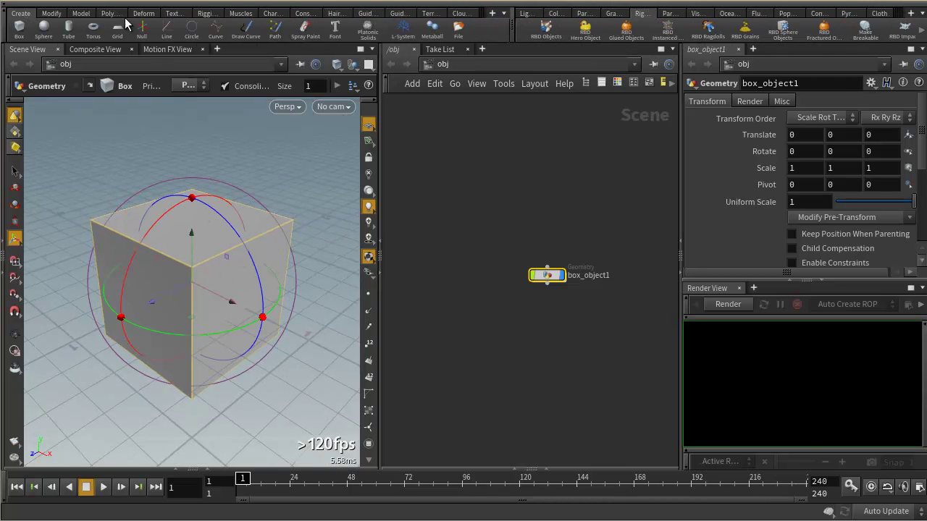
{"action": "left_click", "coordinate": [67, 13]}
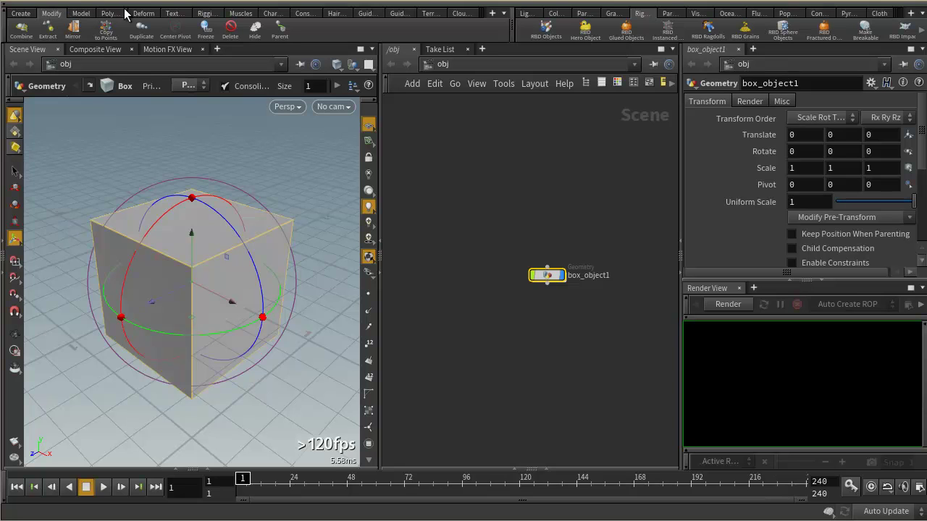
{"action": "left_click", "coordinate": [84, 13]}
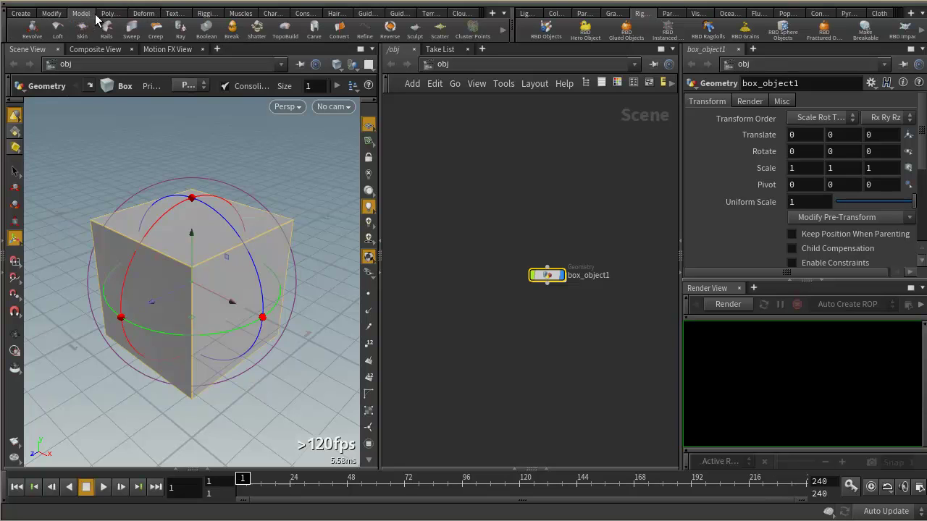
{"action": "left_click", "coordinate": [256, 29]}
{"action": "key", "text": "Return"}
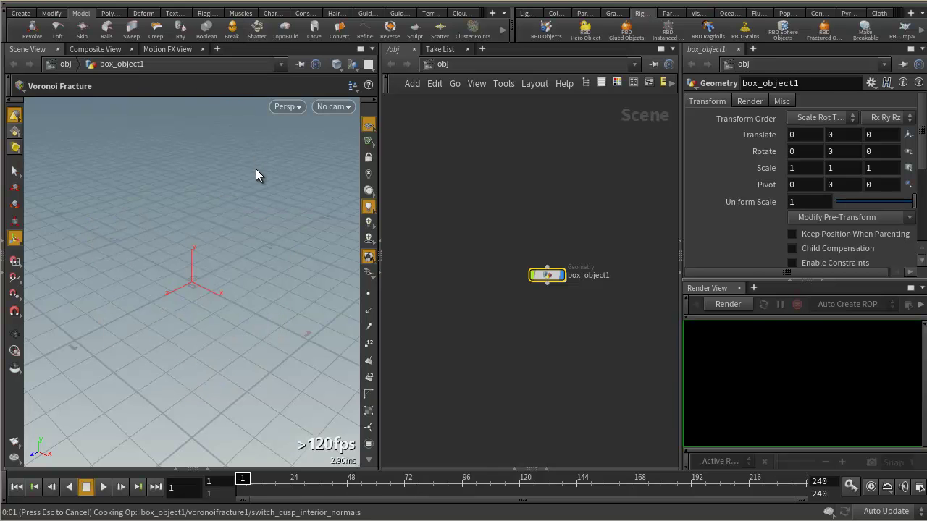
{"action": "scroll", "coordinate": [472, 317], "scroll_direction": "down", "scroll_amount": 2}
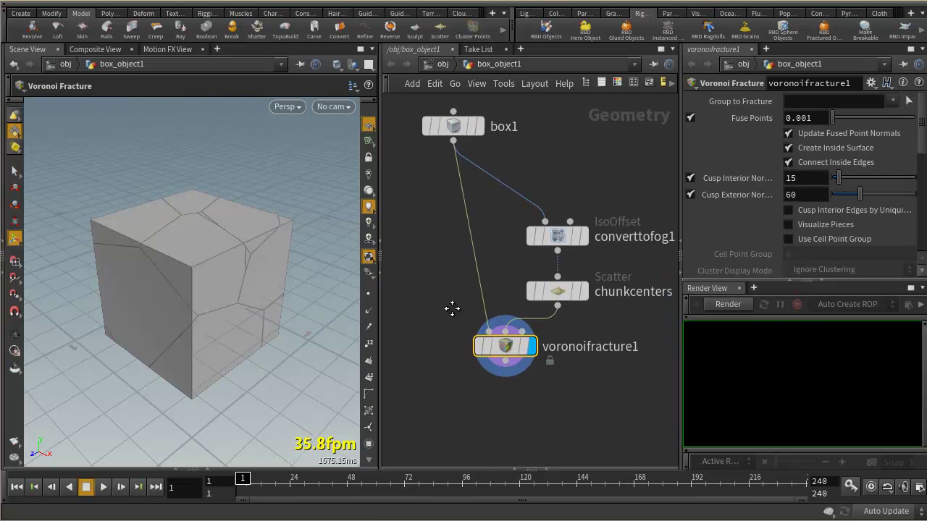
Step: Set the chunkcenters scatter's Force Total Count to 30 and raise the fractured box object about 1.51 units in Y
{"action": "left_click", "coordinate": [542, 293]}
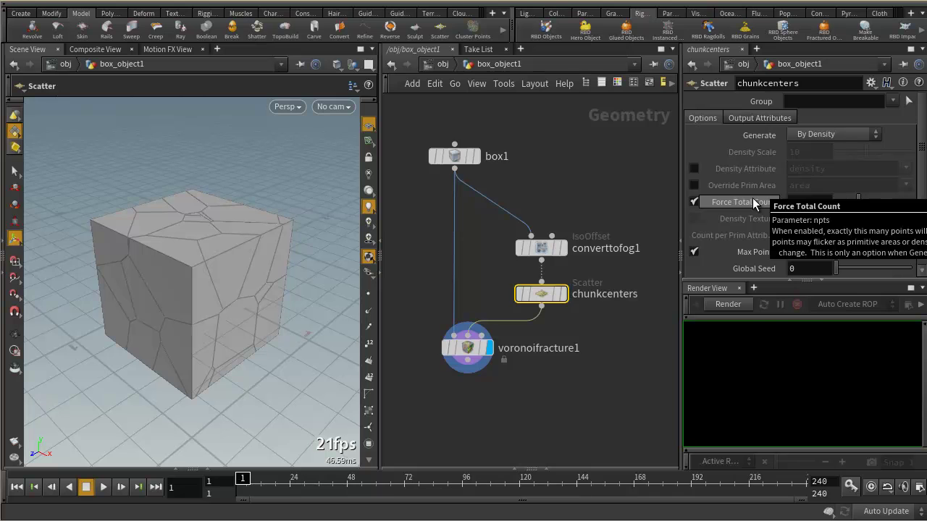
{"action": "left_click", "coordinate": [472, 242]}
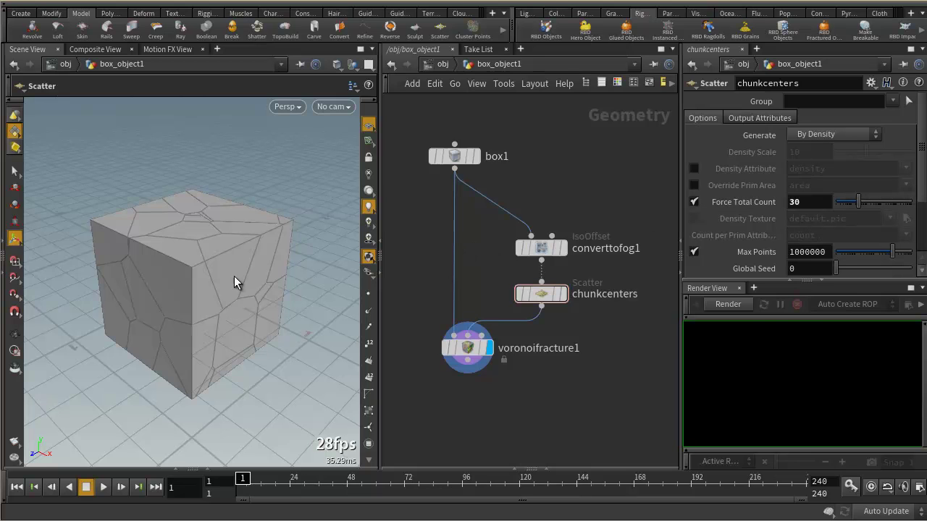
{"action": "scroll", "coordinate": [234, 276], "scroll_direction": "down", "scroll_amount": 3}
{"action": "key", "text": "u"}
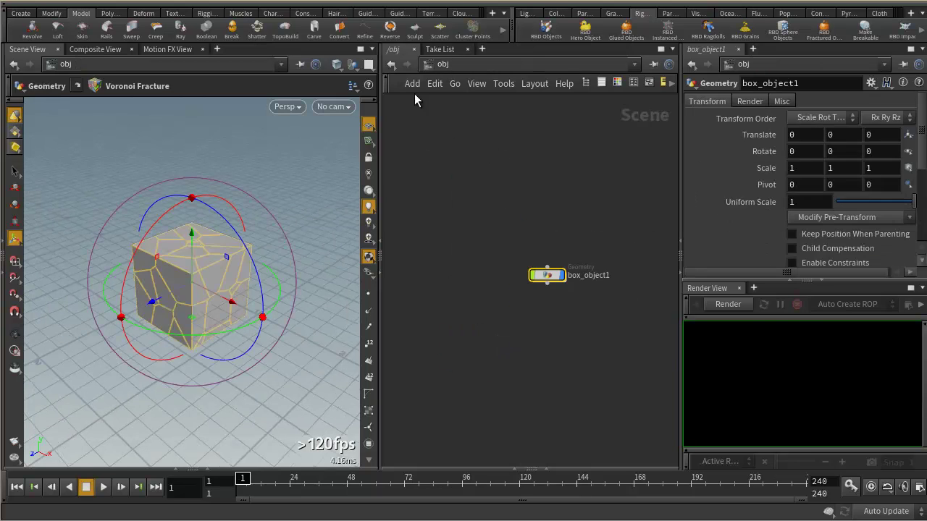
{"action": "left_click_drag", "start_coordinate": [193, 230], "coordinate": [194, 82]}
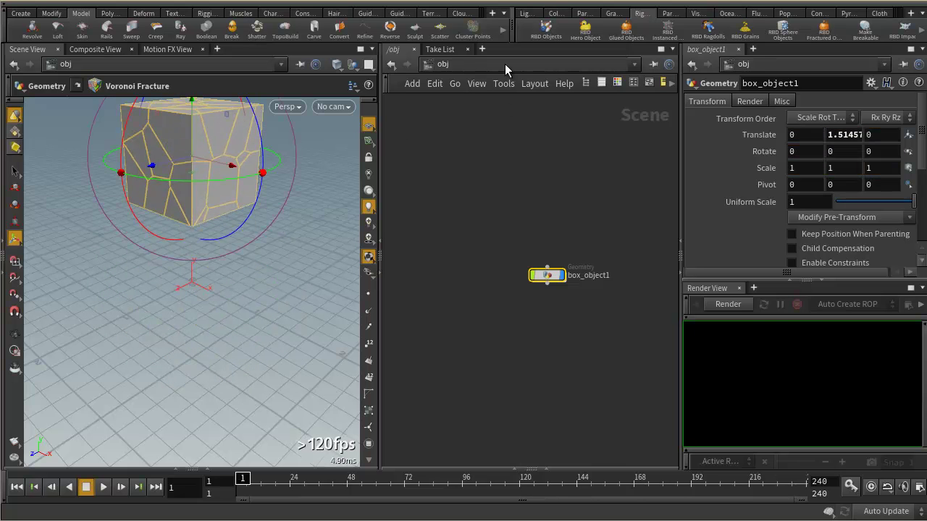
Step: Add a Ground Plane collision object beneath the fractured box
{"action": "left_click_drag", "start_coordinate": [515, 26], "coordinate": [186, 48]}
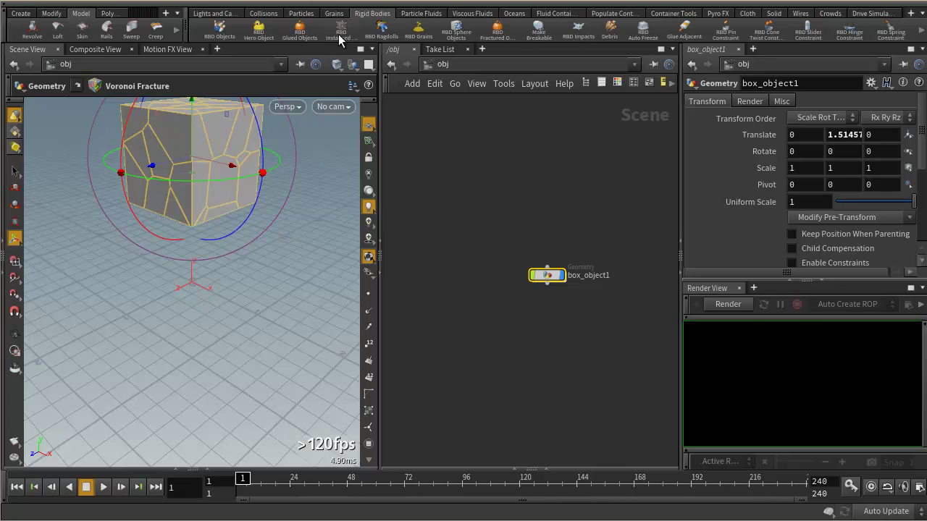
{"action": "left_click", "coordinate": [264, 13]}
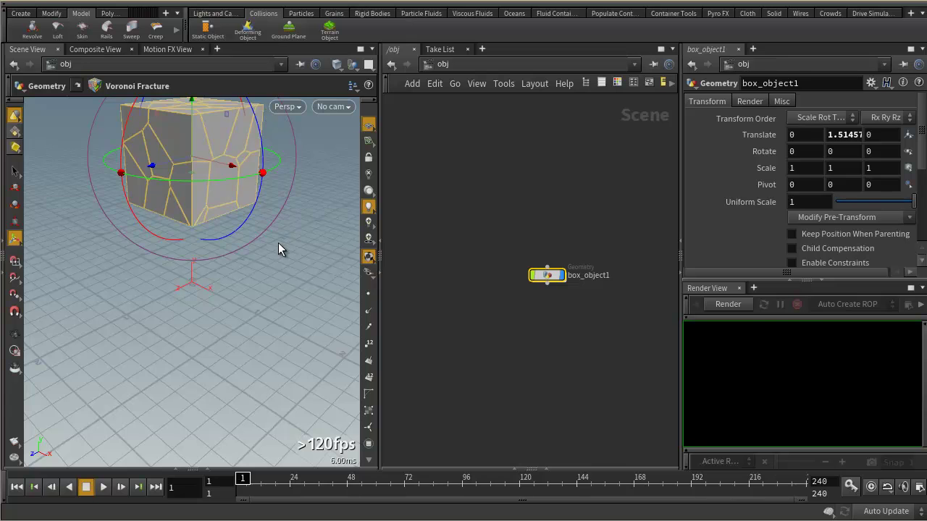
{"action": "key", "text": "Escape"}
{"action": "left_click_drag", "start_coordinate": [295, 211], "coordinate": [214, 194]}
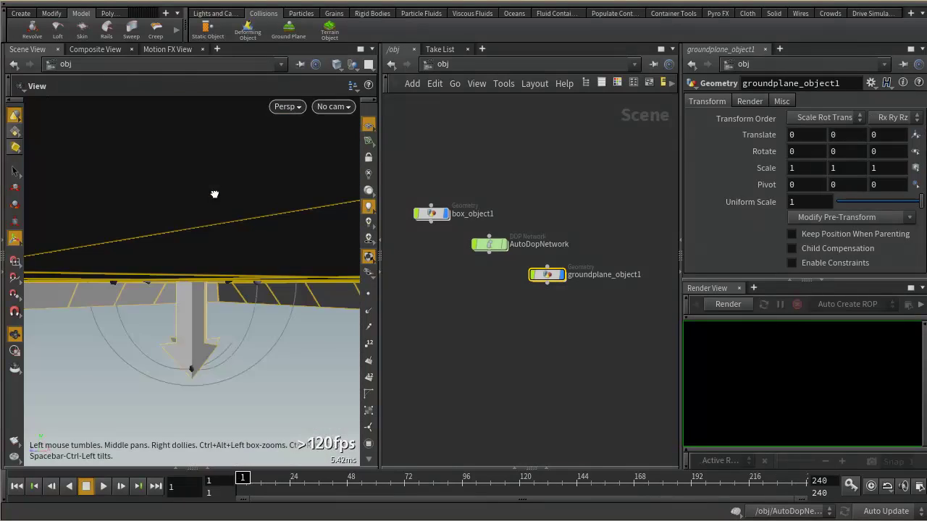
{"action": "key", "text": "h"}
{"action": "key", "text": "Escape"}
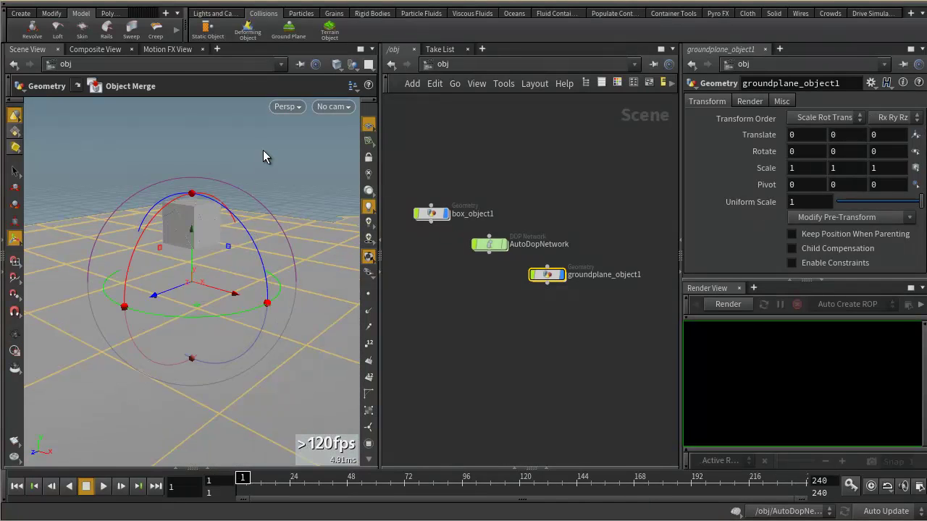
Step: Raise the fractured box to about 2.49 in Y and tilt it about 20.6 degrees in X and -34 degrees in Z
{"action": "left_click", "coordinate": [204, 217]}
{"action": "left_click_drag", "start_coordinate": [205, 217], "coordinate": [223, 206]}
{"action": "key", "text": "ctrl+z"}
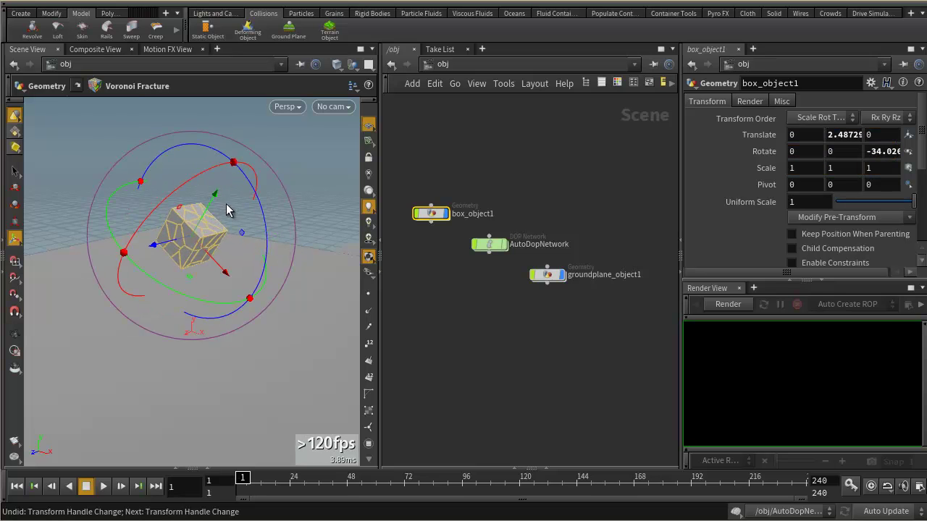
{"action": "left_click_drag", "start_coordinate": [210, 177], "coordinate": [258, 283]}
{"action": "key", "text": "Escape"}
{"action": "key", "text": "Escape"}
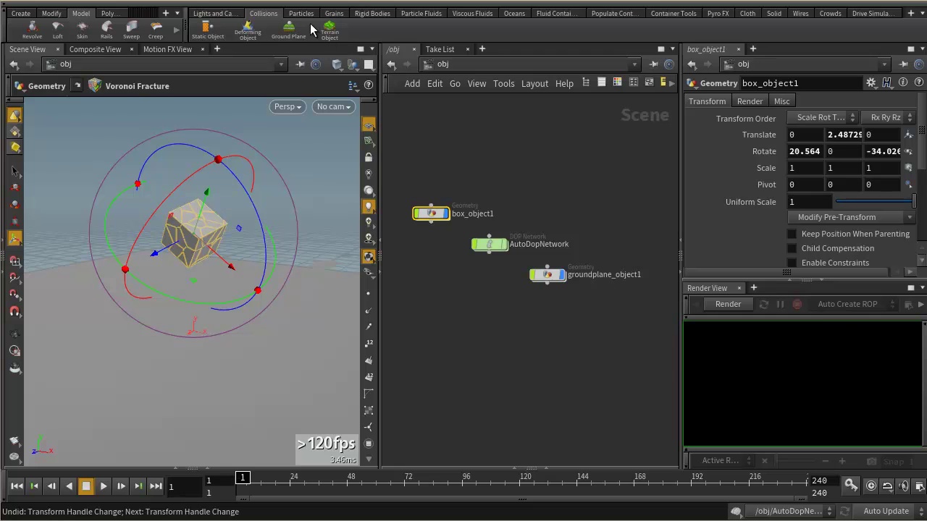
Step: Turn the shattered box into a rigid body simulation object, choosing the RBD Fractured Object type
{"action": "left_click", "coordinate": [373, 13]}
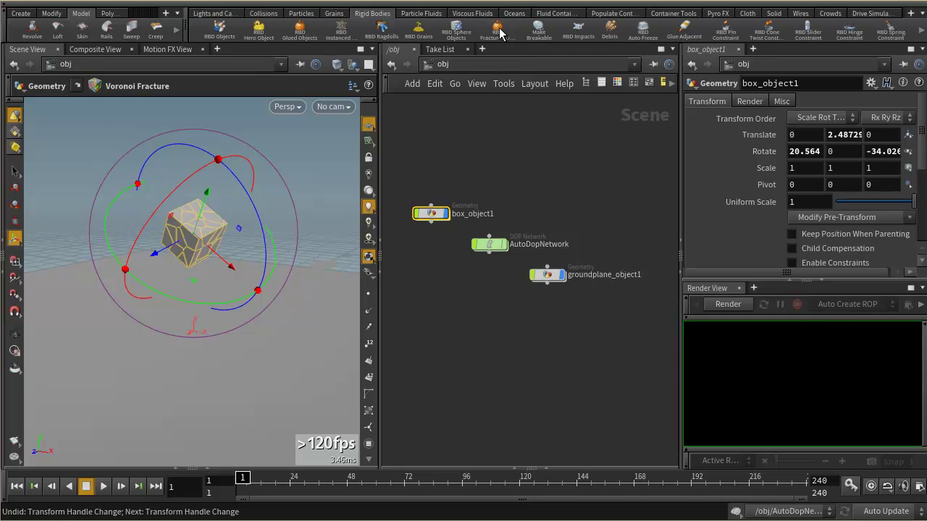
{"action": "right_click_drag", "start_coordinate": [163, 179], "coordinate": [257, 179], "text": "alt"}
{"action": "left_click_drag", "start_coordinate": [257, 178], "coordinate": [238, 265], "text": "alt"}
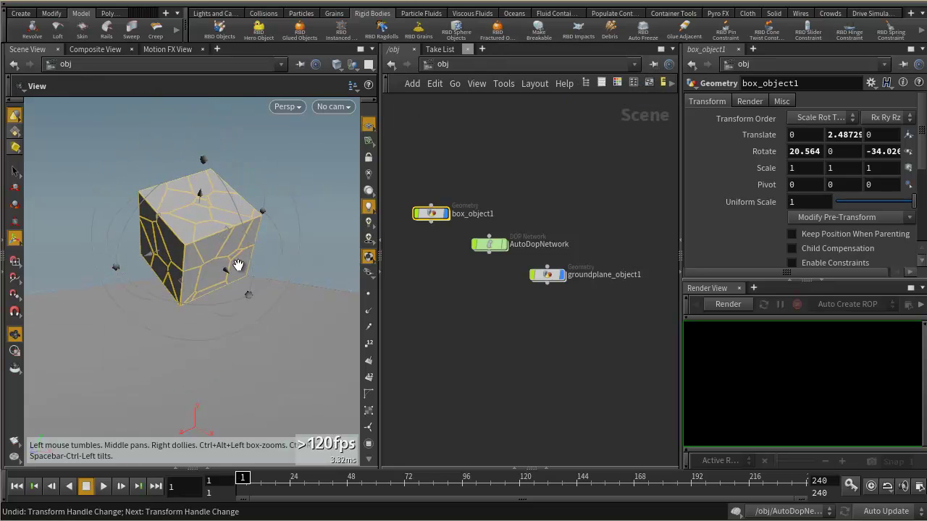
{"action": "left_click", "coordinate": [498, 34]}
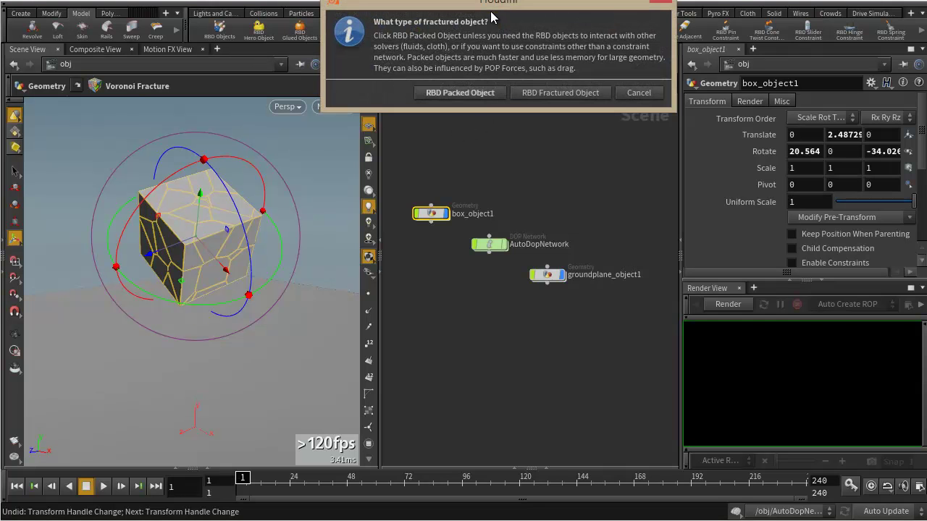
{"action": "left_click_drag", "start_coordinate": [501, 137], "coordinate": [469, 160]}
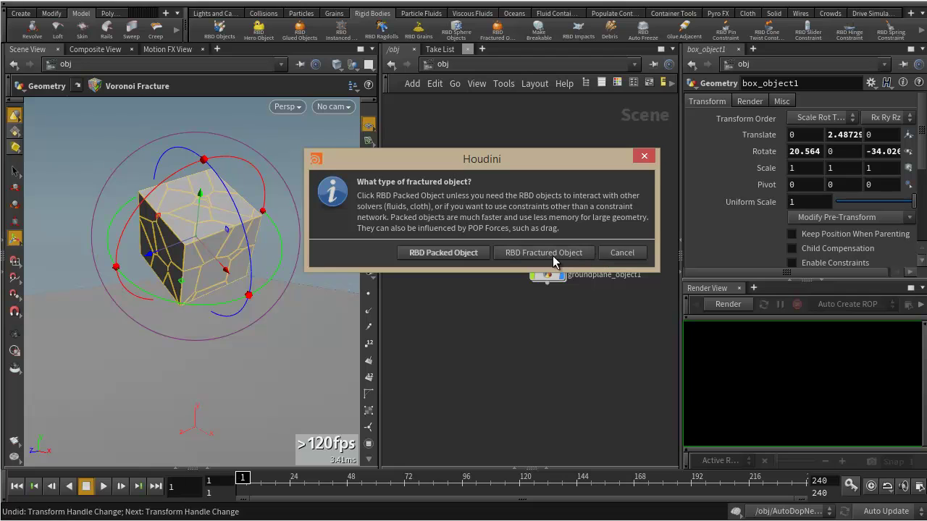
{"action": "left_click", "coordinate": [506, 250]}
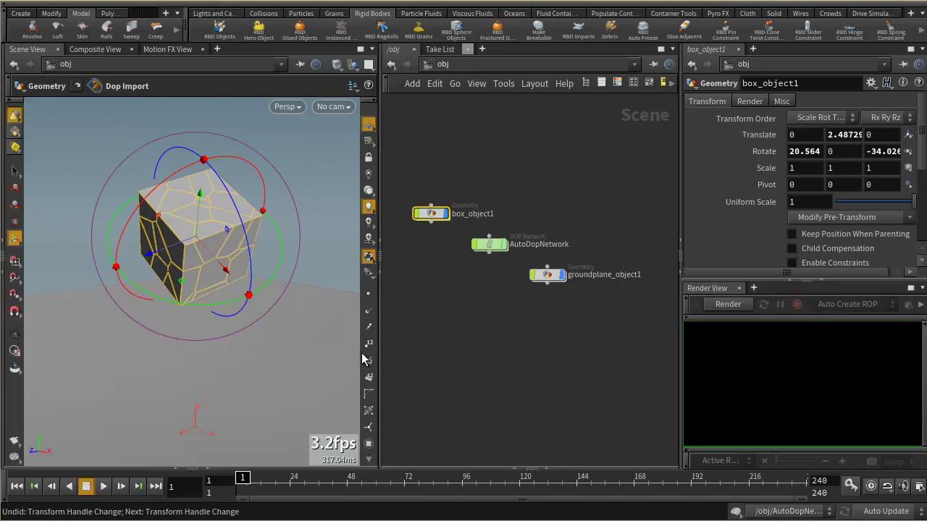
Step: Open the AutoDopNetwork and lay out its nodes automatically
{"action": "double_click", "coordinate": [491, 245]}
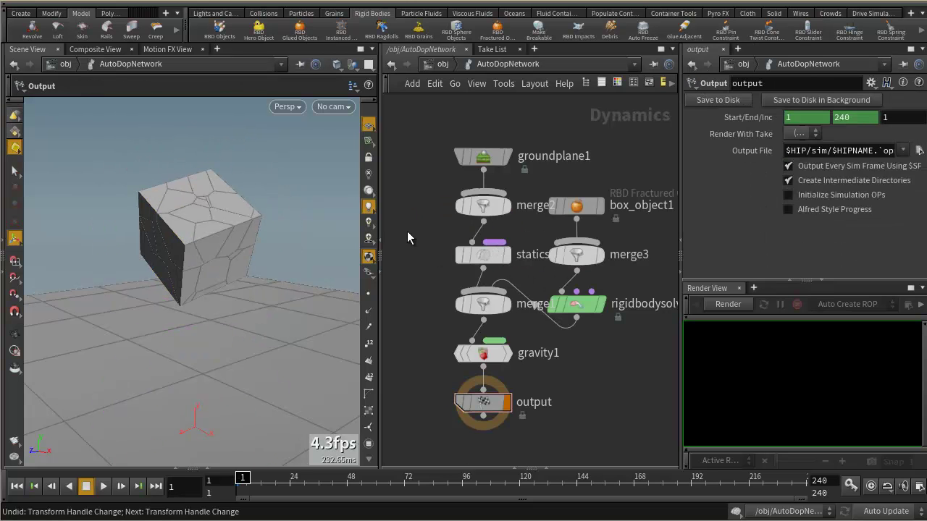
{"action": "key", "text": "l"}
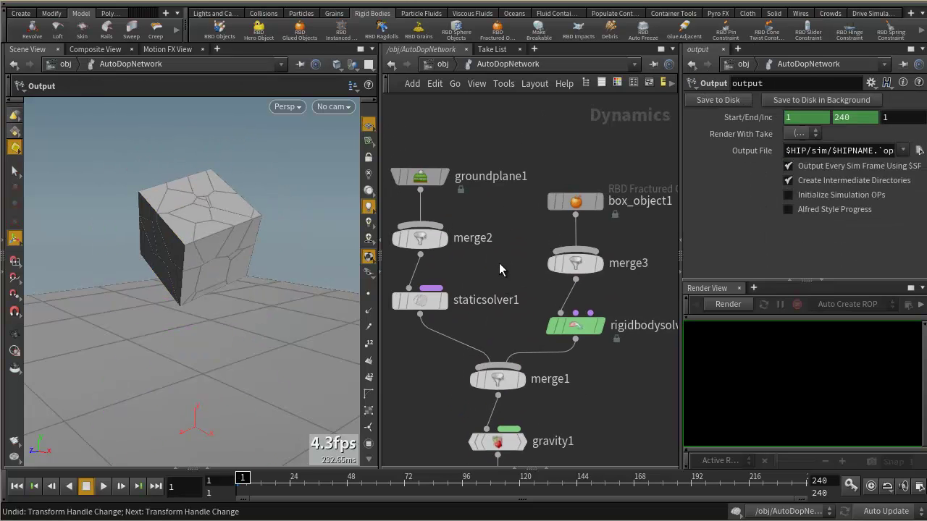
Step: Show the parameters of the RBD Fractured Object node, collapsing the render view and widening the parameter area
{"action": "left_click", "coordinate": [563, 211]}
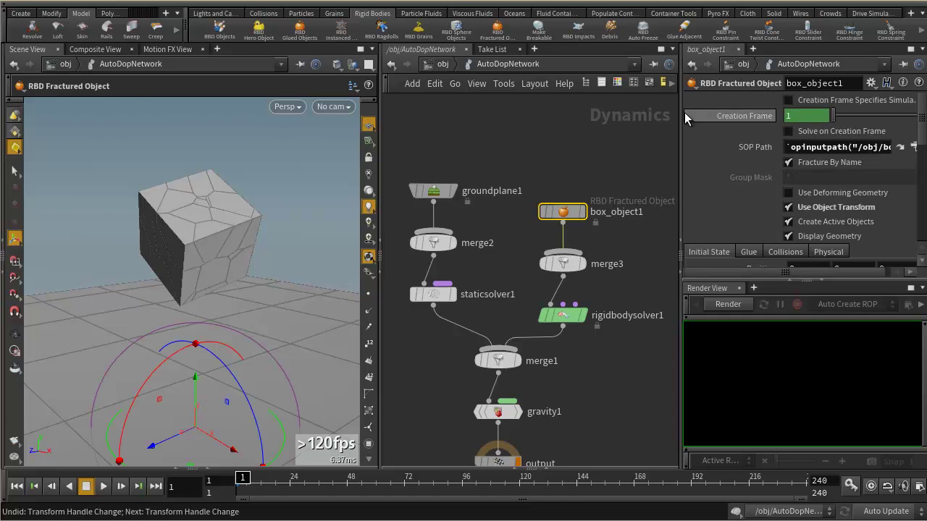
{"action": "left_click", "coordinate": [824, 282]}
{"action": "left_click_drag", "start_coordinate": [681, 219], "coordinate": [611, 218]}
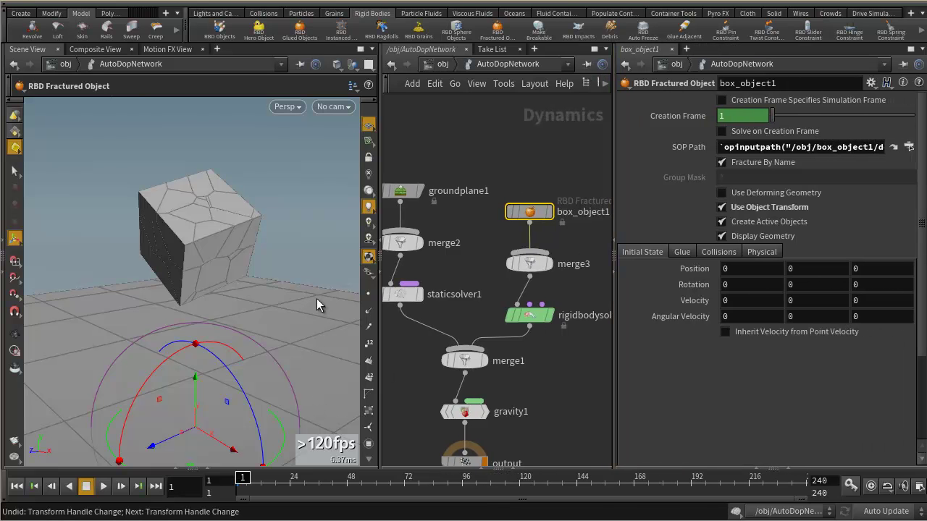
Step: Open the Geometry Spreadsheet below the viewport and look through the list of simulated pieces
{"action": "left_click", "coordinate": [194, 467]}
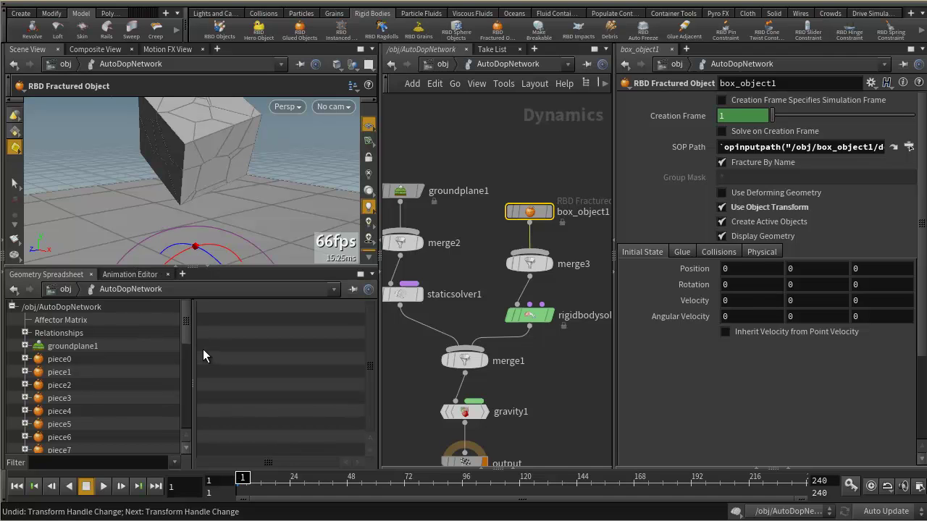
{"action": "mouse_move", "coordinate": [186, 324]}
{"action": "left_mouse_down"}
{"action": "mouse_move", "coordinate": [190, 364]}
{"action": "mouse_move", "coordinate": [188, 315]}
{"action": "mouse_move", "coordinate": [190, 367]}
{"action": "mouse_move", "coordinate": [186, 312]}
{"action": "left_mouse_up"}
{"action": "left_click_drag", "start_coordinate": [185, 332], "coordinate": [196, 416]}
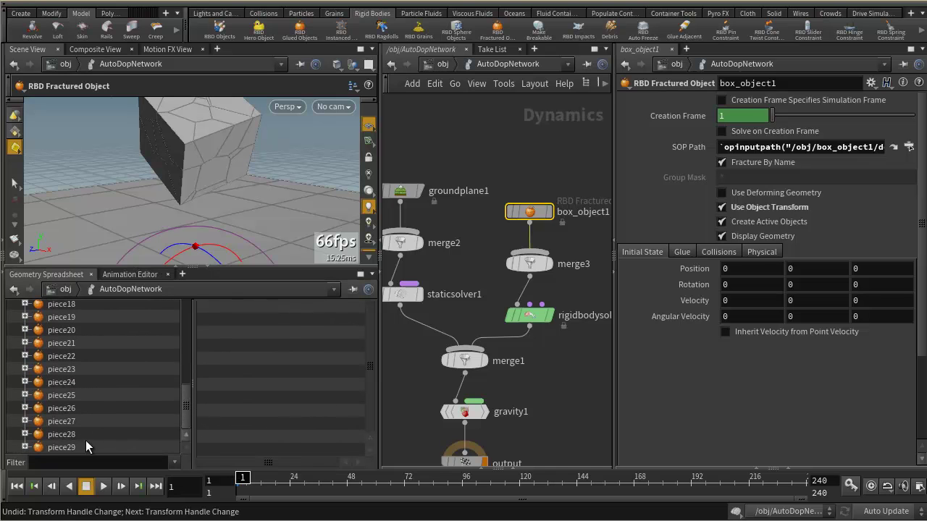
{"action": "scroll", "coordinate": [76, 439], "scroll_direction": "up", "scroll_amount": 8}
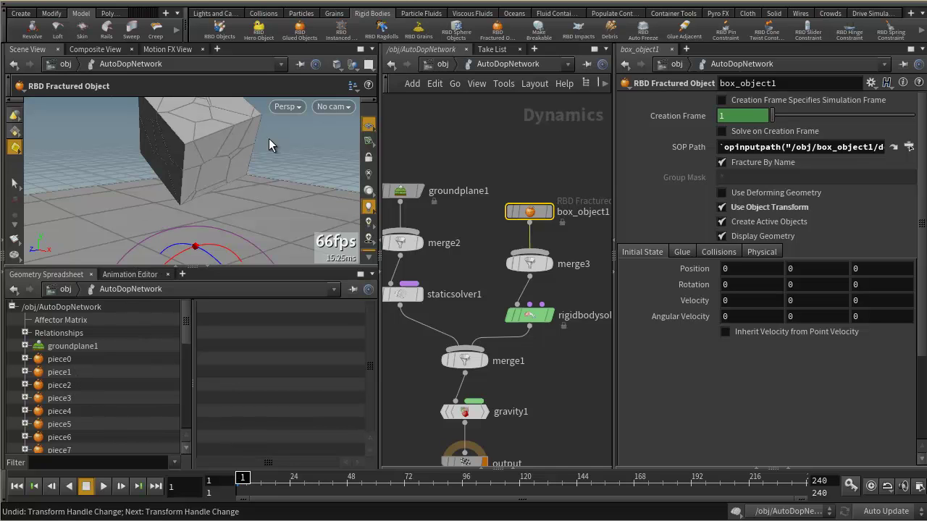
Step: Close the Geometry Spreadsheet pane so the viewport fills its full height, framing the box and the ground plane
{"action": "right_click_drag", "start_coordinate": [269, 138], "coordinate": [165, 152], "text": "alt"}
{"action": "left_click_drag", "start_coordinate": [165, 153], "coordinate": [234, 173], "text": "alt"}
{"action": "left_click_drag", "start_coordinate": [252, 239], "coordinate": [242, 227], "text": "alt"}
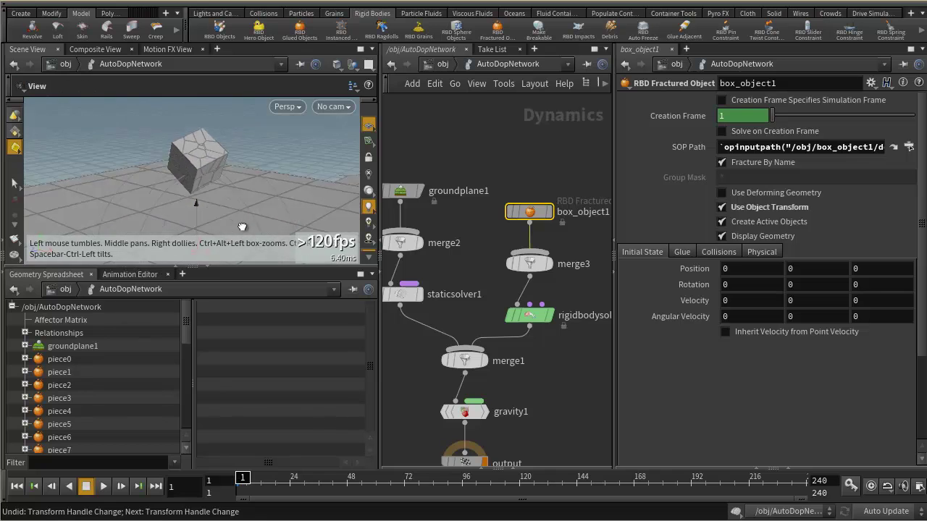
{"action": "key", "text": "space"}
{"action": "left_click", "coordinate": [200, 270]}
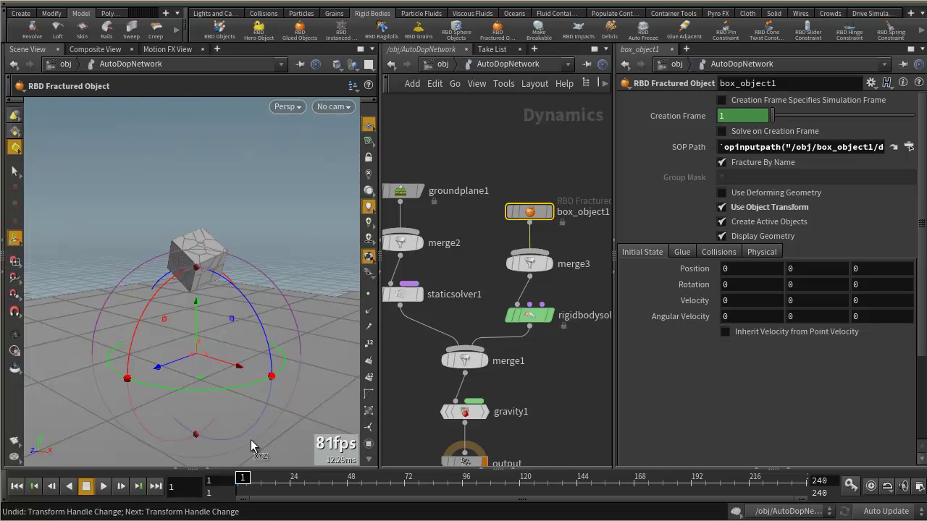
Step: Play the simulation until the box has shattered on the ground, stop it at frame 53 and return to frame 1
{"action": "left_click", "coordinate": [105, 488]}
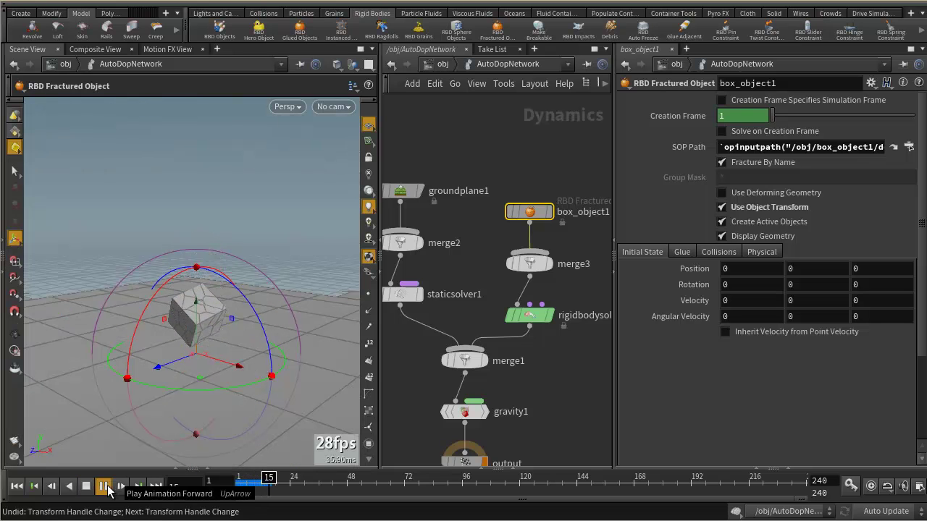
{"action": "left_click", "coordinate": [103, 486]}
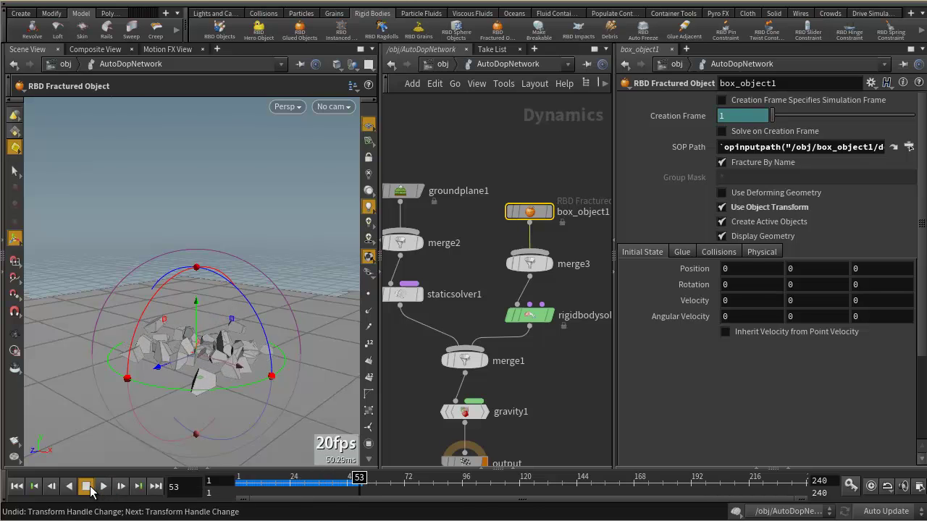
{"action": "key", "text": "Escape"}
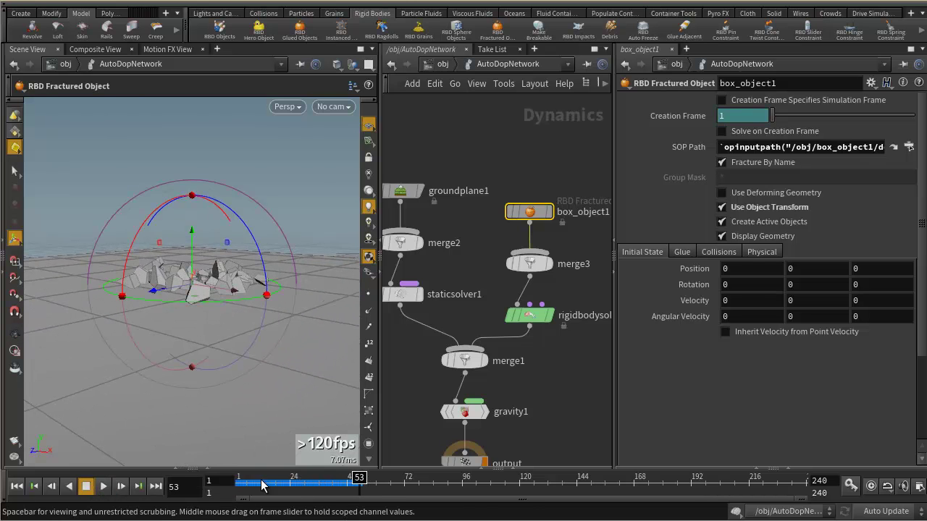
{"action": "left_click", "coordinate": [16, 485]}
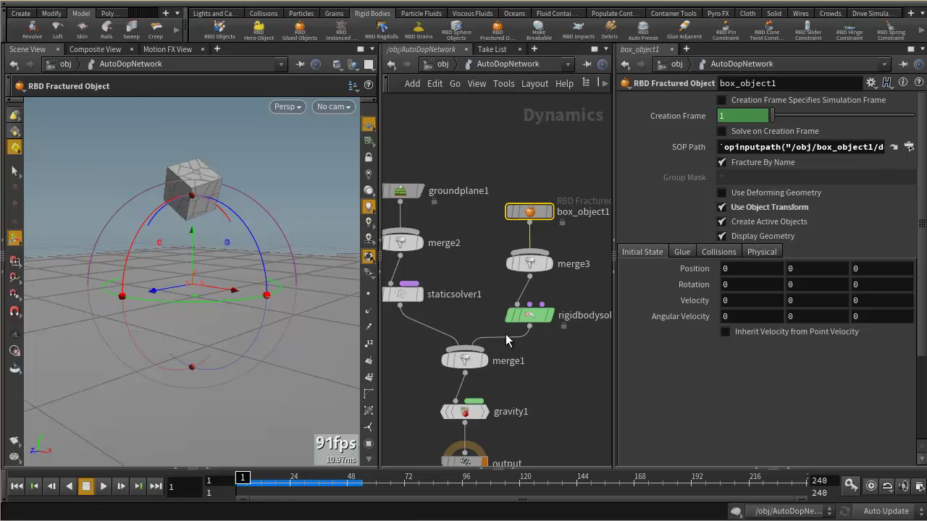
Step: Turn on the guide geometry in the Bullet collision settings of the RBD Fractured Object and view the box up close
{"action": "mouse_move", "coordinate": [556, 227]}
{"action": "left_click", "coordinate": [717, 253]}
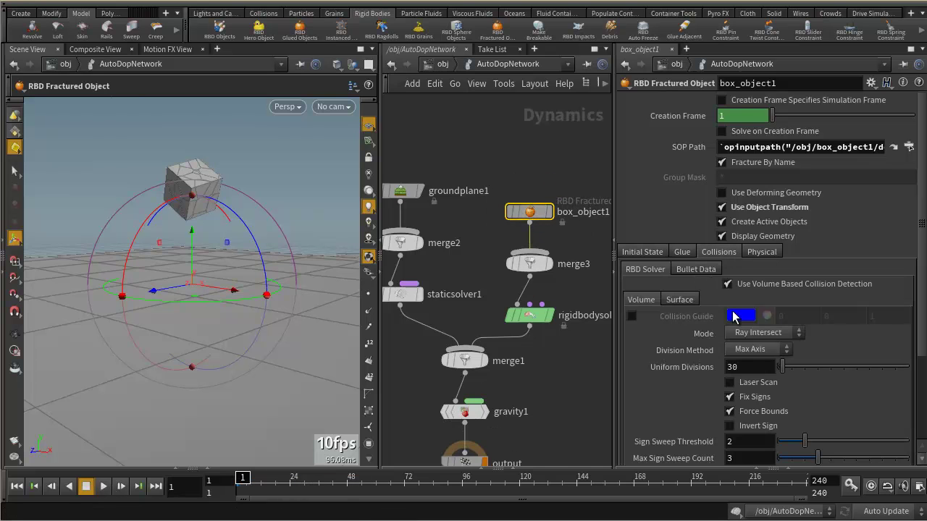
{"action": "left_click", "coordinate": [702, 271]}
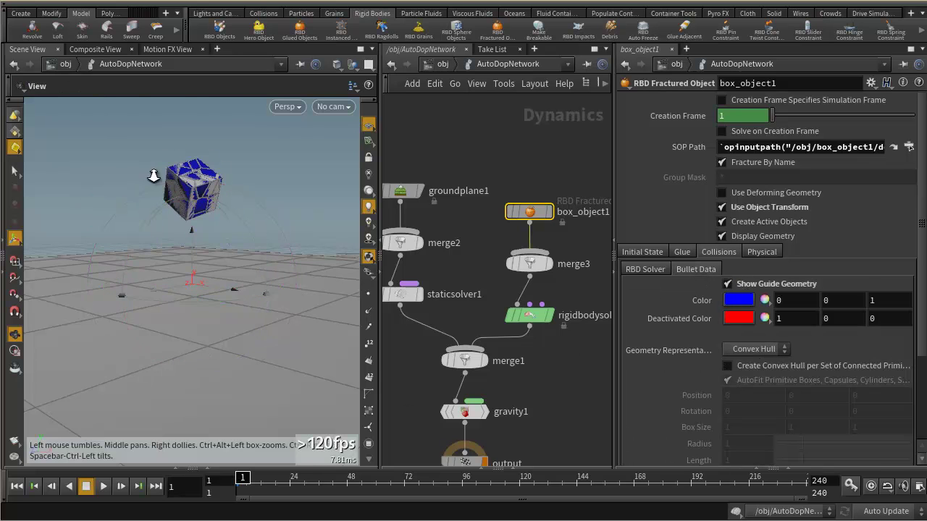
{"action": "right_click_drag", "start_coordinate": [154, 176], "coordinate": [296, 205], "text": "alt"}
{"action": "middle_click_drag", "start_coordinate": [271, 184], "coordinate": [258, 312], "text": "alt"}
Step: Scrub to frame 49 to inspect the collision shapes of the fallen pieces, and turn the Bullet guide geometry off
{"action": "key", "text": "Return"}
{"action": "left_click_drag", "start_coordinate": [244, 479], "coordinate": [364, 483]}
{"action": "key", "text": "Escape"}
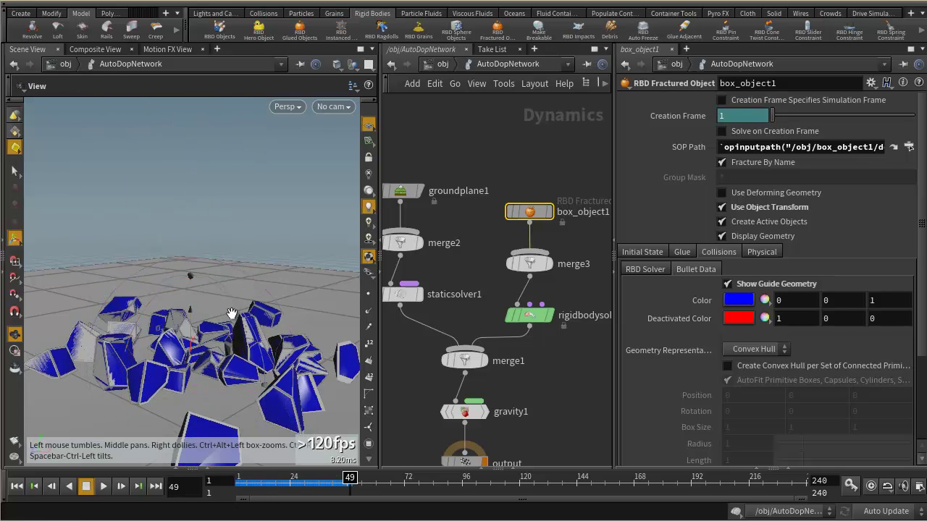
{"action": "scroll", "coordinate": [210, 315], "scroll_direction": "up", "scroll_amount": 3}
{"action": "key", "text": "Return"}
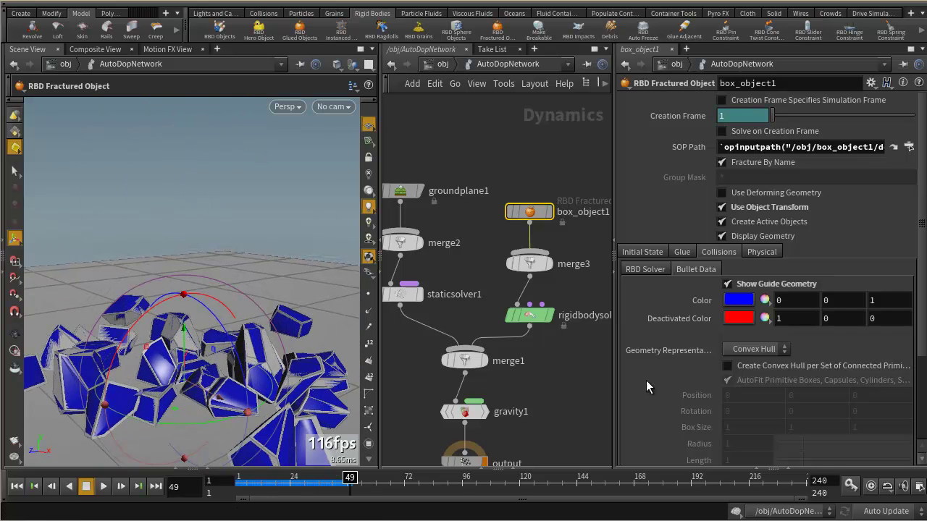
{"action": "left_click", "coordinate": [729, 284]}
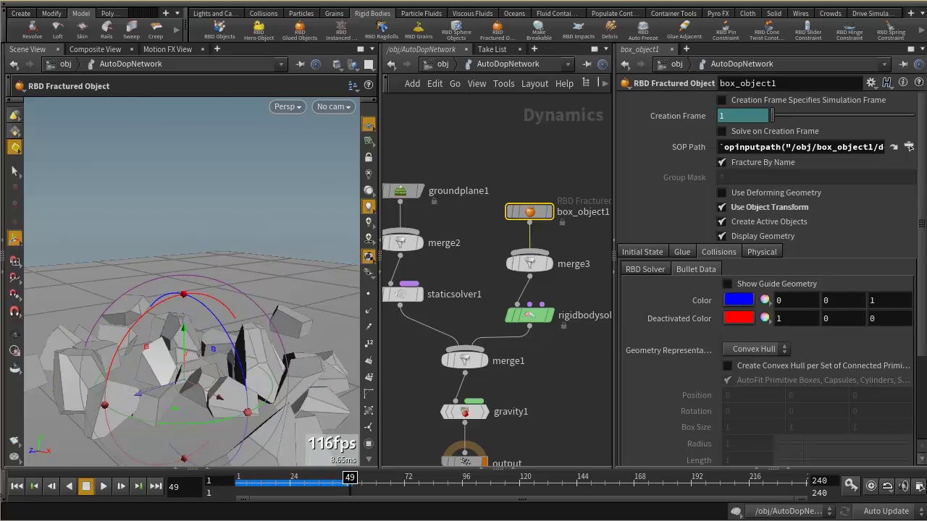
Step: Scrub the simulation from the first frame to frame 28 and return to frame 1
{"action": "left_click", "coordinate": [17, 490]}
{"action": "left_click_drag", "start_coordinate": [248, 479], "coordinate": [307, 480]}
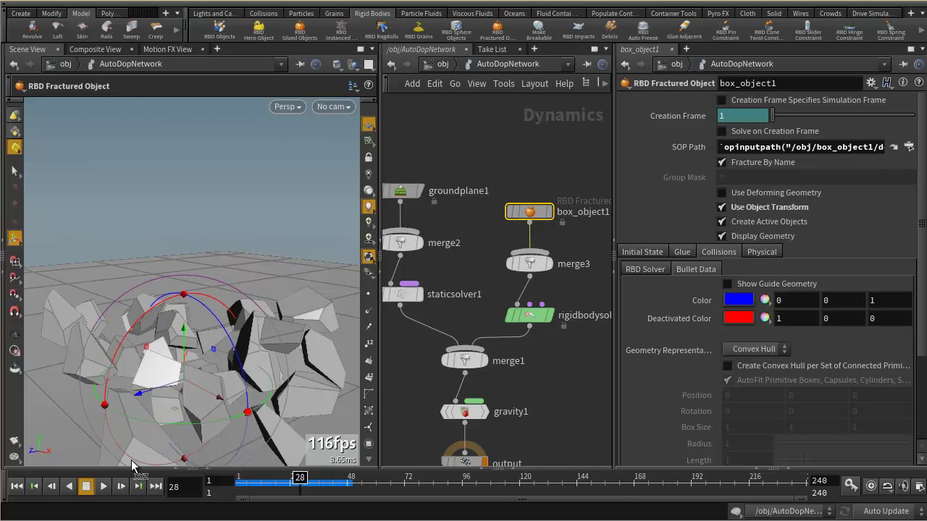
{"action": "left_click", "coordinate": [15, 488]}
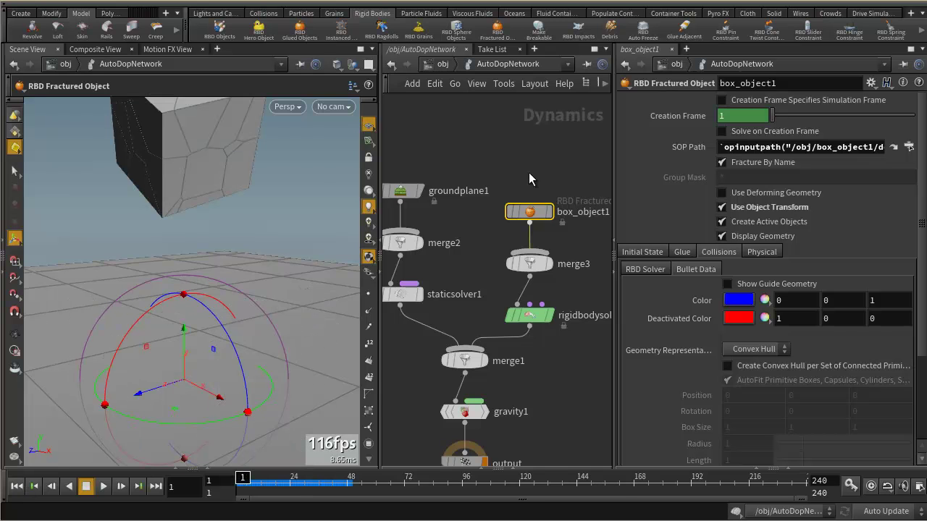
Step: Inside box_object1, set the Force Total Count of the chunkcenters Scatter node to 200
{"action": "left_click", "coordinate": [436, 67]}
{"action": "left_click", "coordinate": [422, 230]}
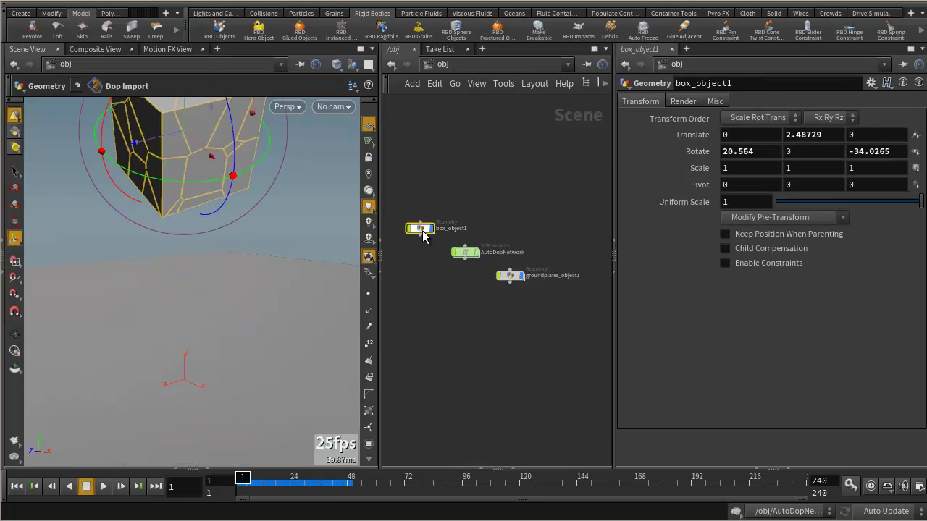
{"action": "double_click", "coordinate": [422, 230]}
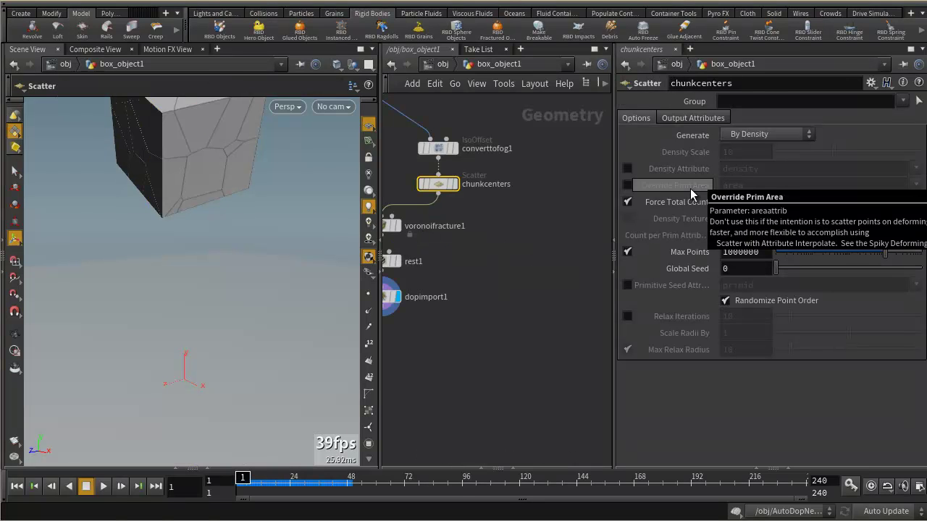
{"action": "key", "text": "Return"}
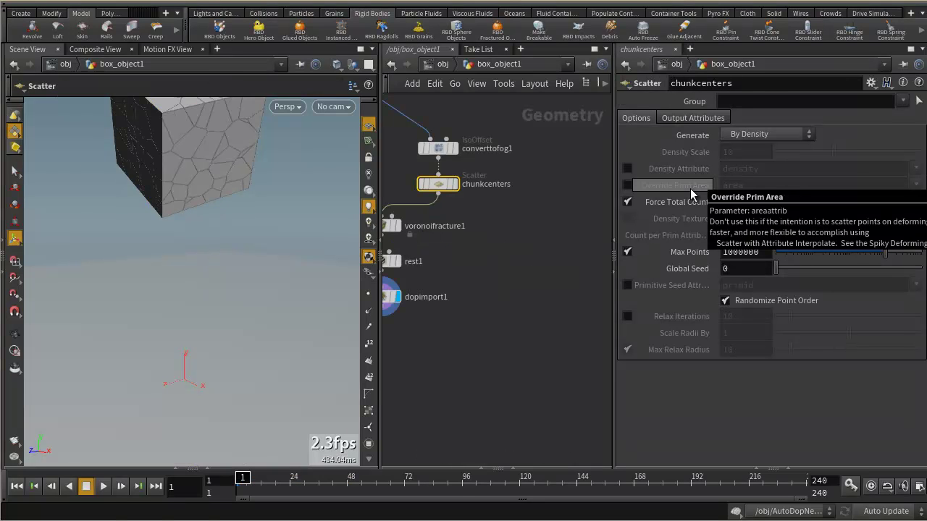
{"action": "right_click_drag", "start_coordinate": [267, 232], "coordinate": [208, 212], "text": "alt"}
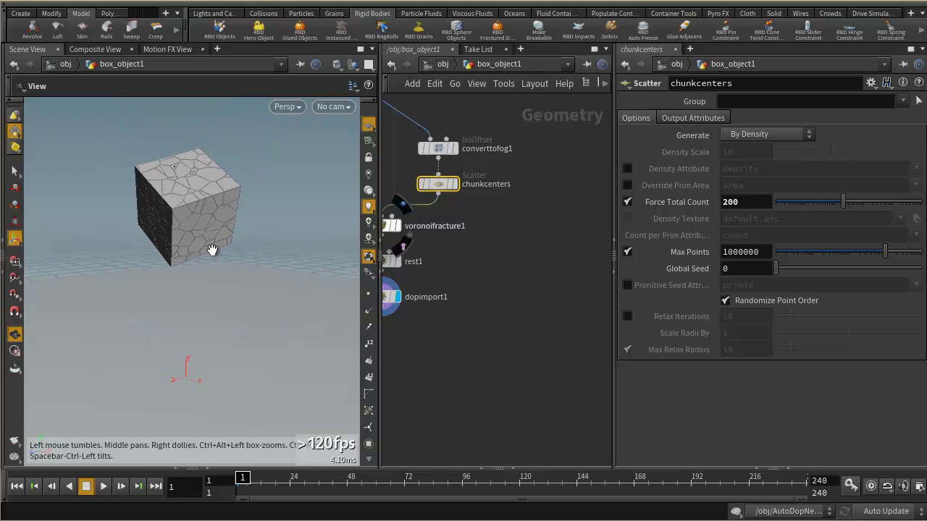
{"action": "middle_click_drag", "start_coordinate": [471, 335], "coordinate": [533, 355]}
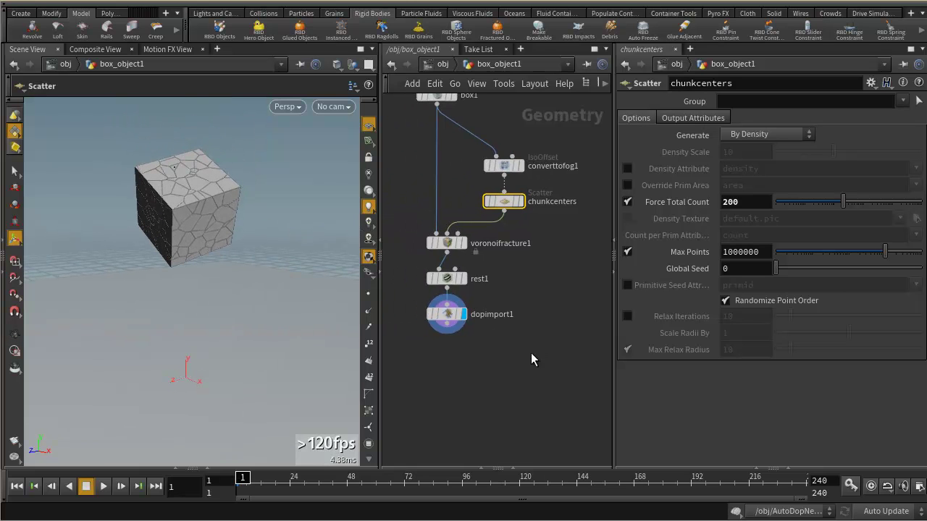
Step: Return to the object level, play the simulation with the denser fracture to frame 53 and rewind to frame 1
{"action": "left_click", "coordinate": [440, 63]}
{"action": "left_click", "coordinate": [104, 486]}
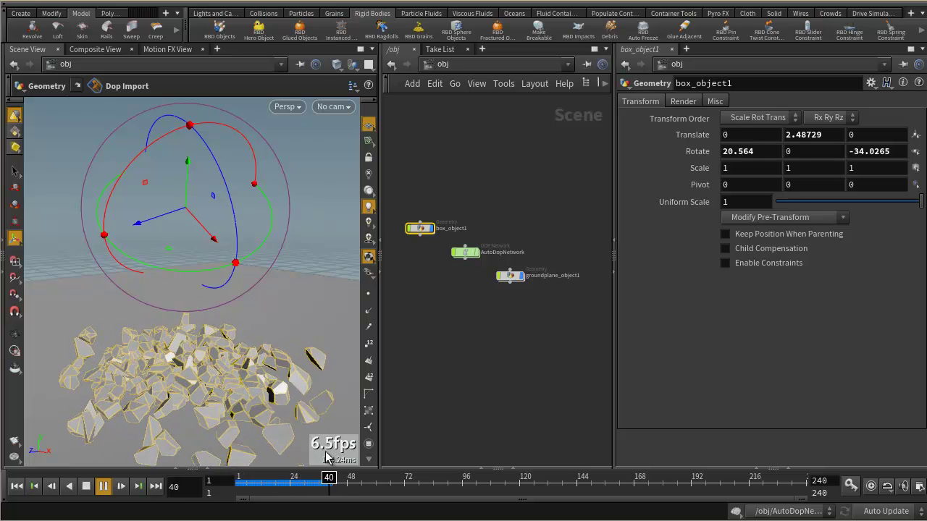
{"action": "left_click", "coordinate": [86, 487]}
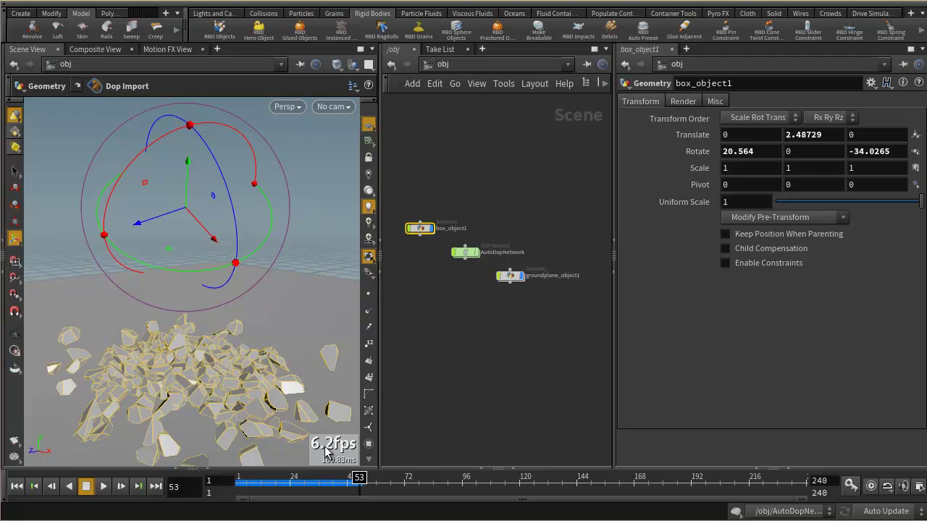
{"action": "left_click", "coordinate": [18, 488]}
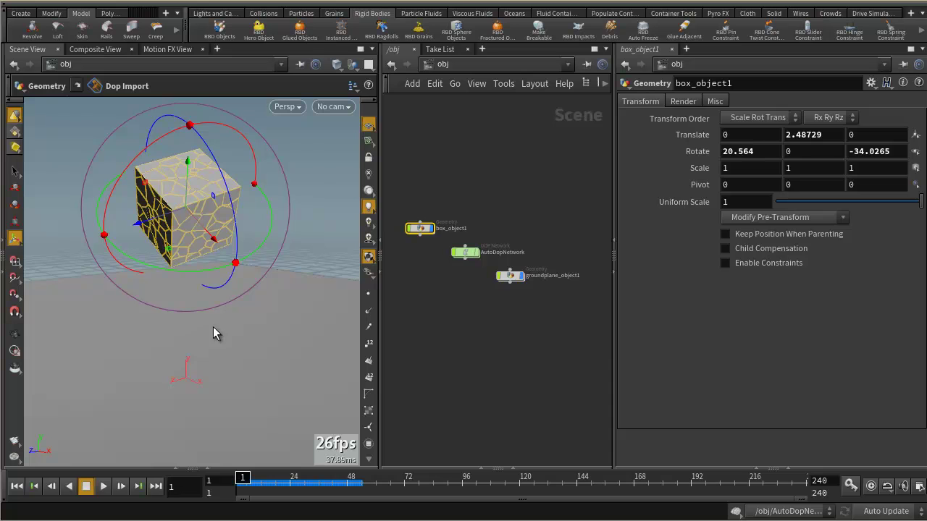
Step: Delete the box_object1, merge3 and rigidbodysolver1 nodes from the AutoDopNetwork
{"action": "scroll", "coordinate": [479, 295], "scroll_direction": "up", "scroll_amount": 4}
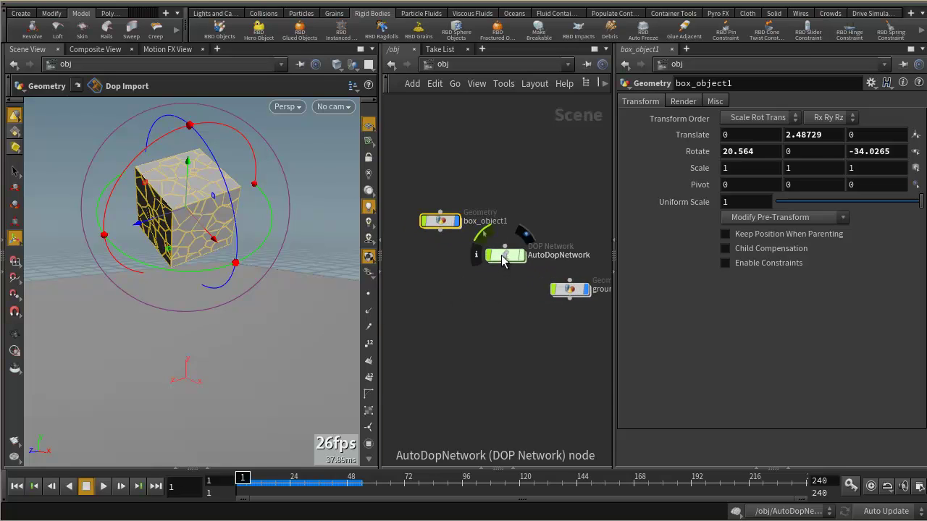
{"action": "double_click", "coordinate": [502, 254]}
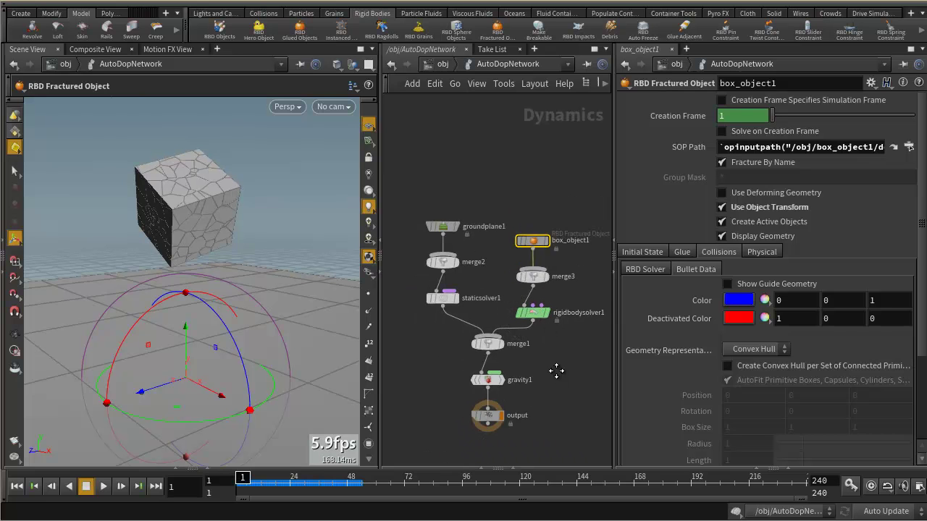
{"action": "left_click_drag", "start_coordinate": [580, 179], "coordinate": [506, 299]}
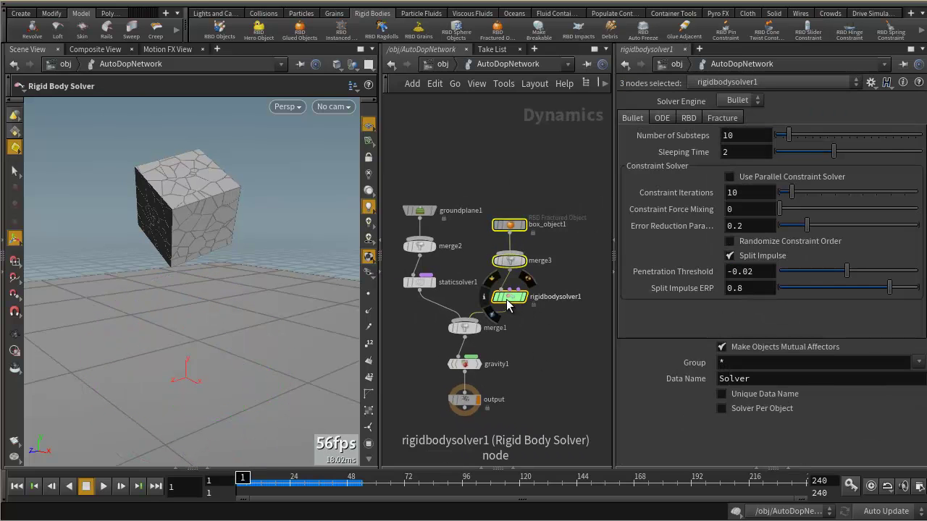
{"action": "key", "text": "Delete"}
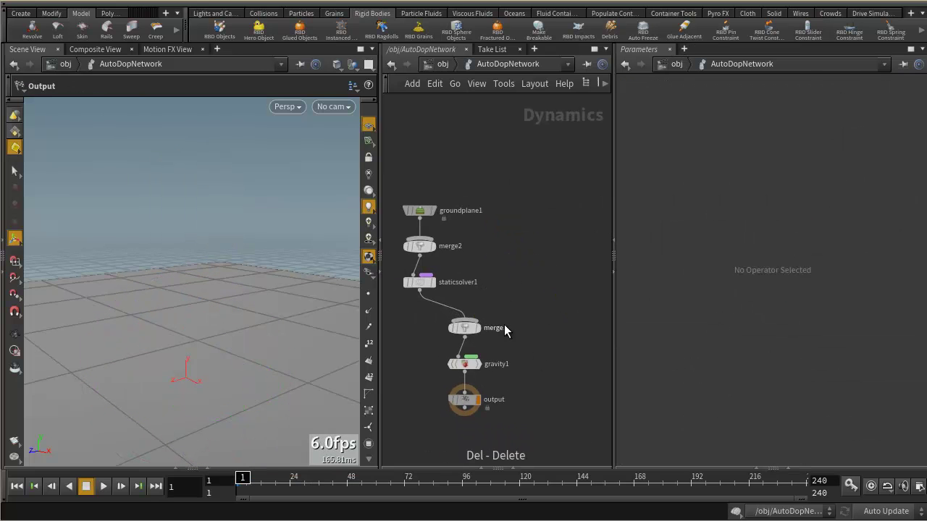
Step: Delete the rest1 and dopimport1 nodes inside box_object1, leaving voronoifracture1 as the last node
{"action": "left_click", "coordinate": [443, 65]}
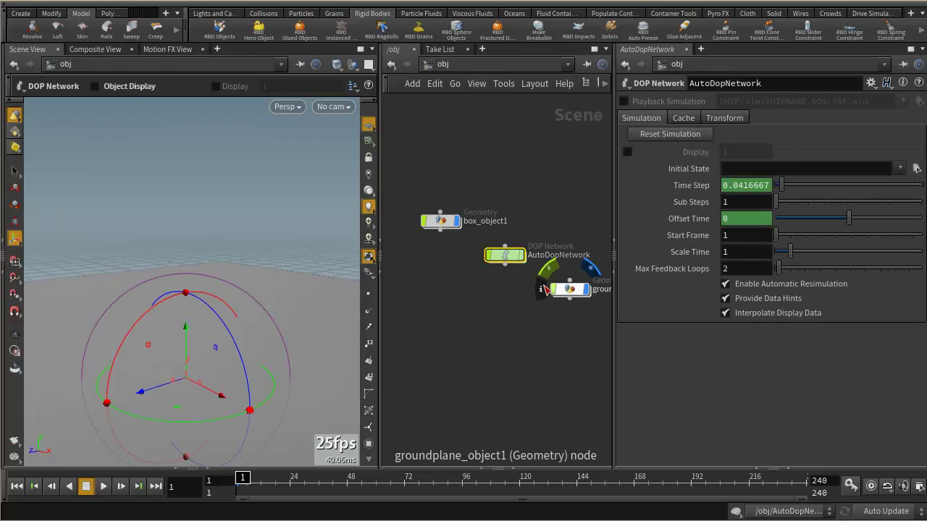
{"action": "double_click", "coordinate": [438, 220]}
{"action": "left_click_drag", "start_coordinate": [524, 399], "coordinate": [432, 293]}
{"action": "key", "text": "Delete"}
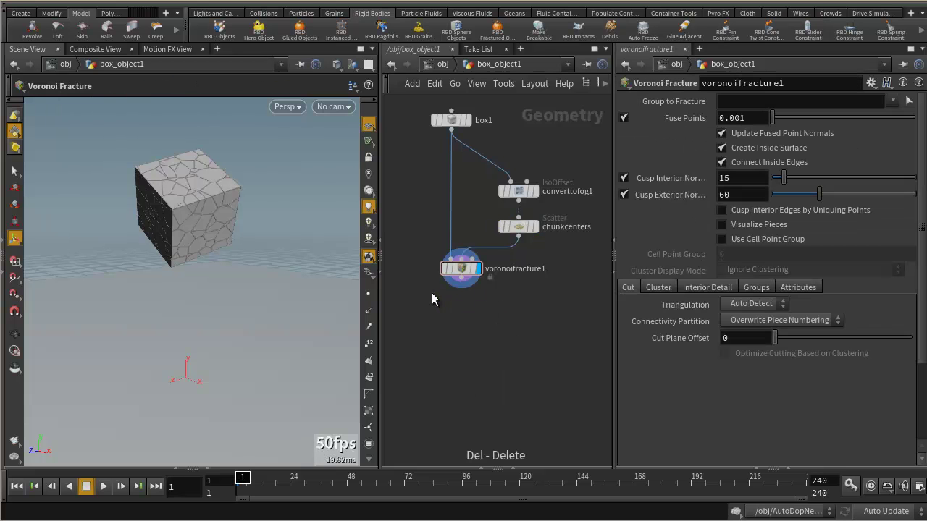
Step: Turn the shattered box into a rigid body simulation object again, choosing the RBD Packed Object type
{"action": "left_click", "coordinate": [443, 65]}
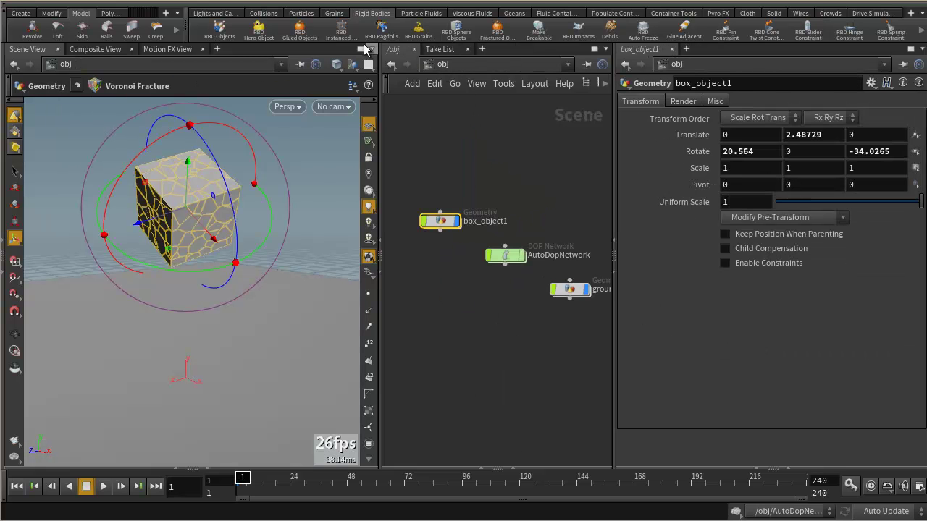
{"action": "left_click", "coordinate": [497, 30]}
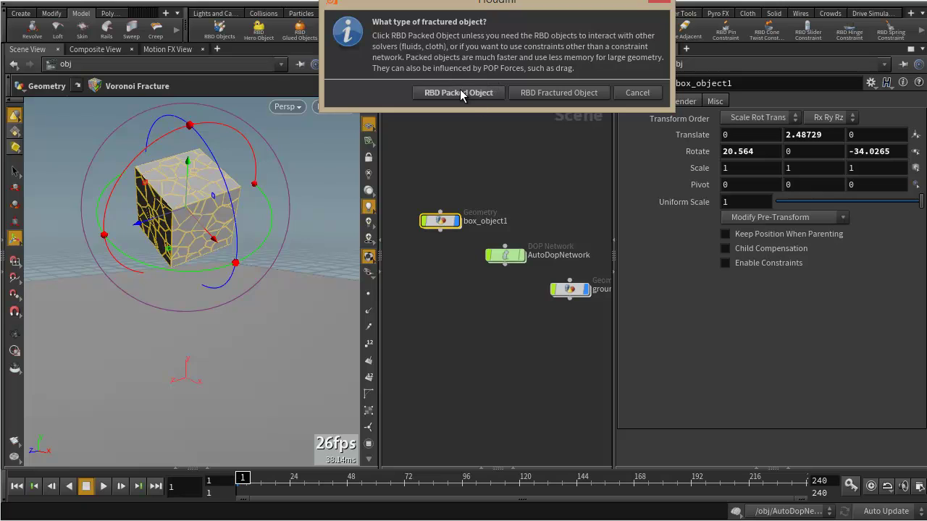
{"action": "left_click", "coordinate": [459, 92]}
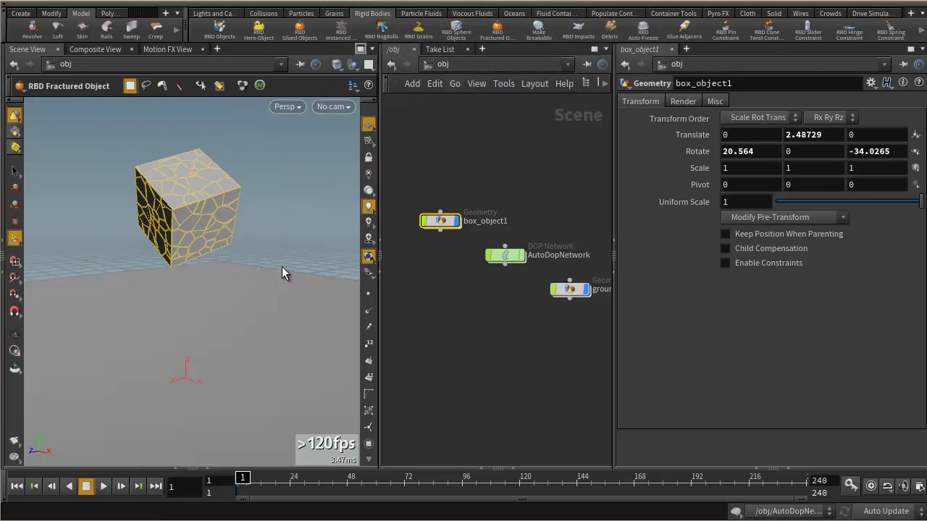
{"action": "key", "text": "Return"}
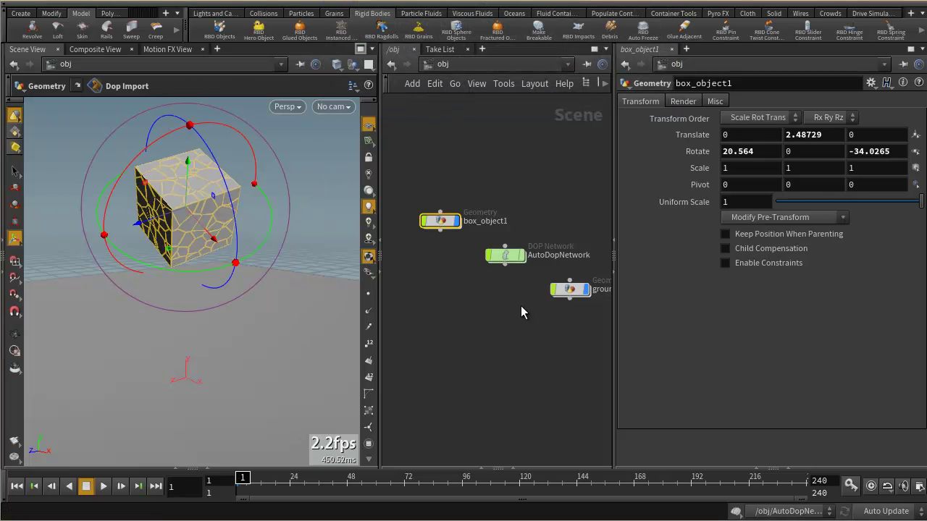
Step: Open box_object1 and examine the Create Packed Geometry setting of the setup_packed_prims Assemble node
{"action": "double_click", "coordinate": [439, 219]}
{"action": "middle_click_drag", "start_coordinate": [459, 272], "coordinate": [470, 290]}
{"action": "left_click", "coordinate": [469, 289]}
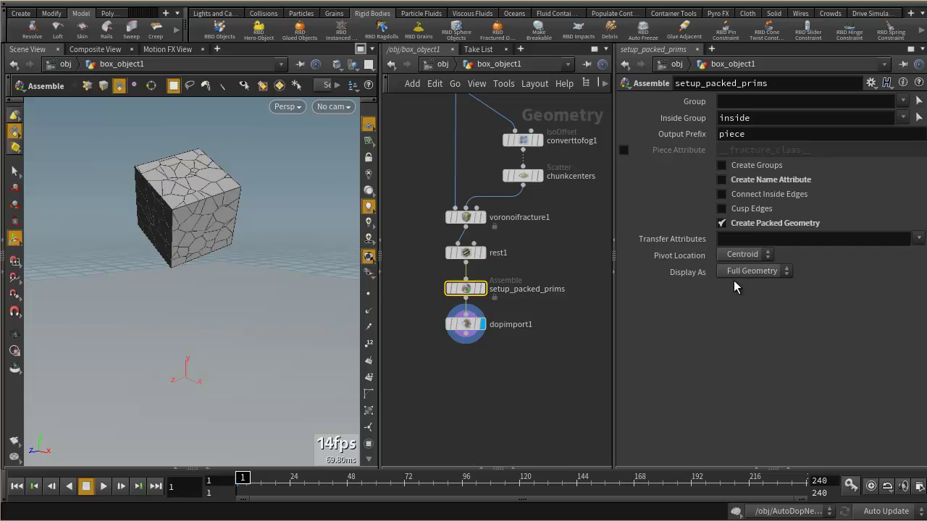
{"action": "mouse_move", "coordinate": [753, 229]}
Step: Compare the geometry information of the rest1 node with that of the setup_packed_prims node
{"action": "scroll", "coordinate": [525, 264], "scroll_direction": "up", "scroll_amount": 2}
{"action": "middle_click", "coordinate": [455, 255]}
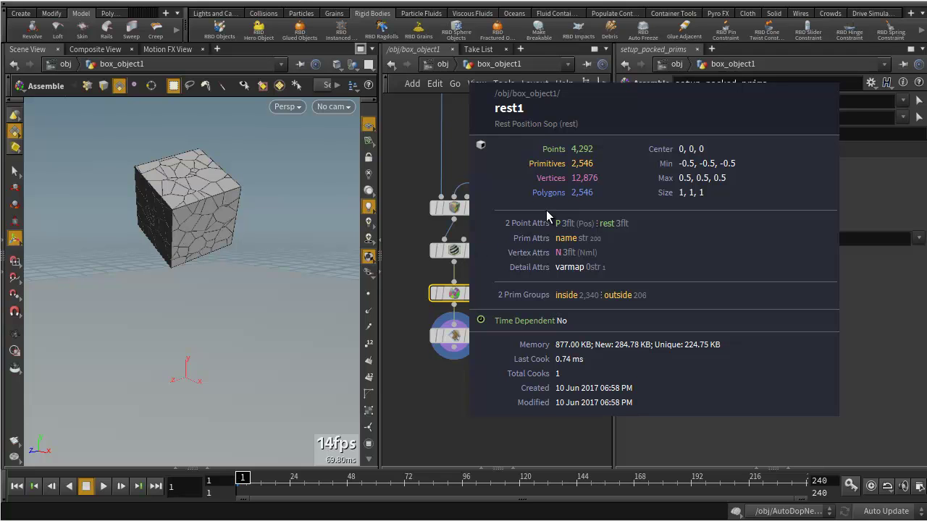
{"action": "right_click", "coordinate": [447, 294]}
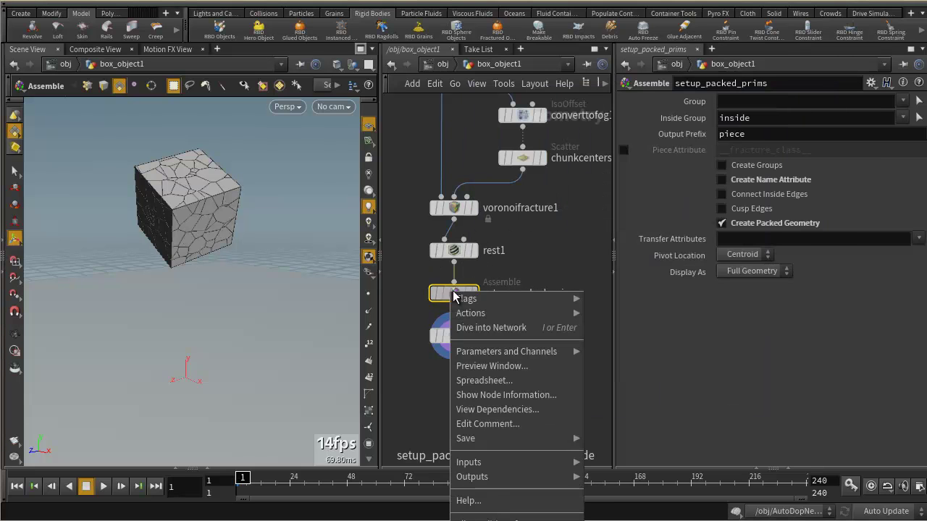
{"action": "key", "text": "Escape"}
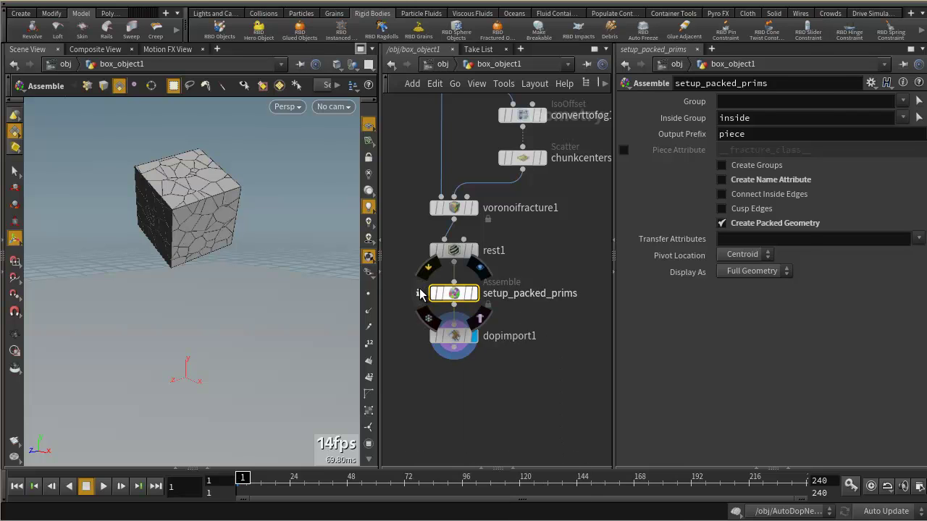
{"action": "left_click", "coordinate": [417, 292]}
{"action": "left_click_drag", "start_coordinate": [569, 60], "coordinate": [676, 61]}
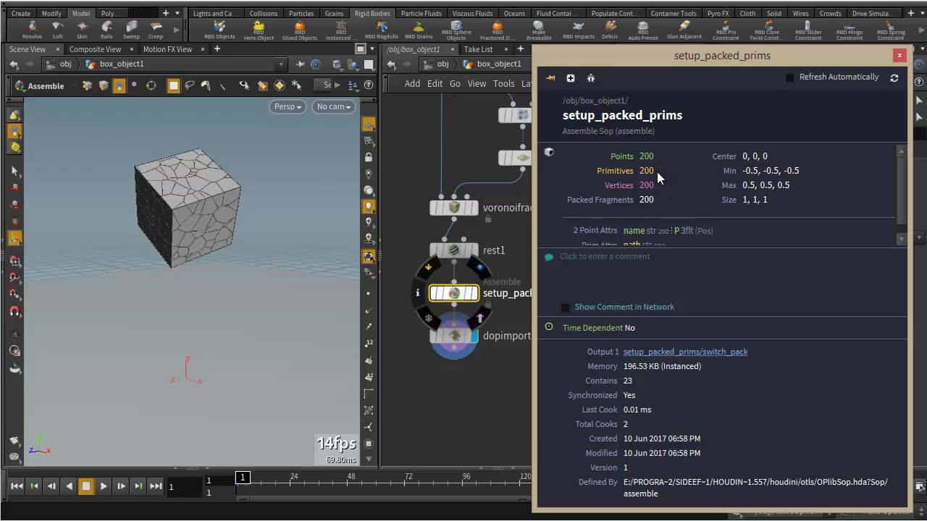
{"action": "left_click", "coordinate": [899, 55]}
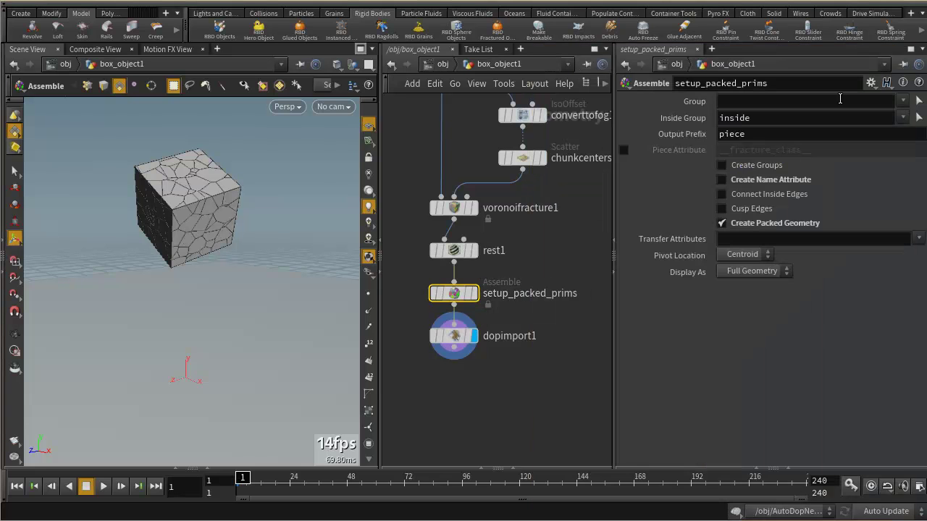
Step: Turn off Create Packed Geometry on setup_packed_prims to inspect its unpacked node information, and turn the option back on
{"action": "left_click", "coordinate": [721, 224]}
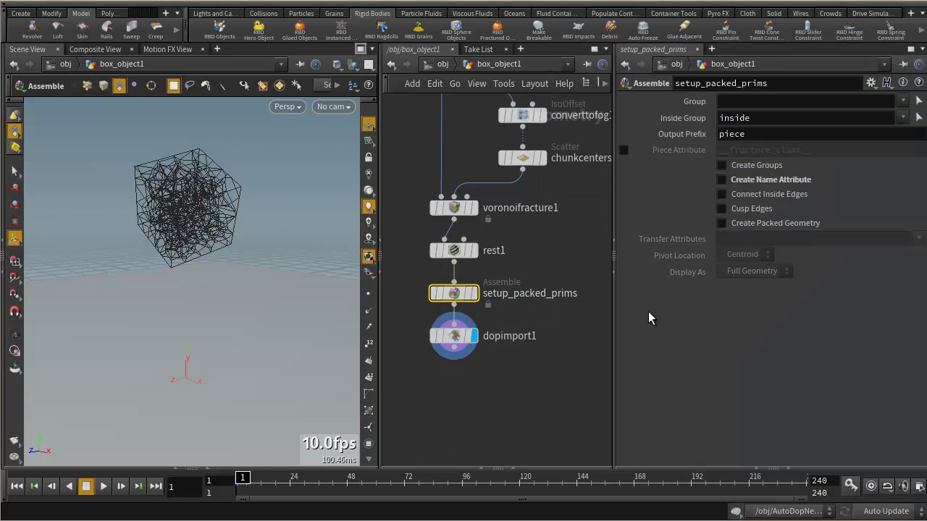
{"action": "right_click", "coordinate": [451, 292]}
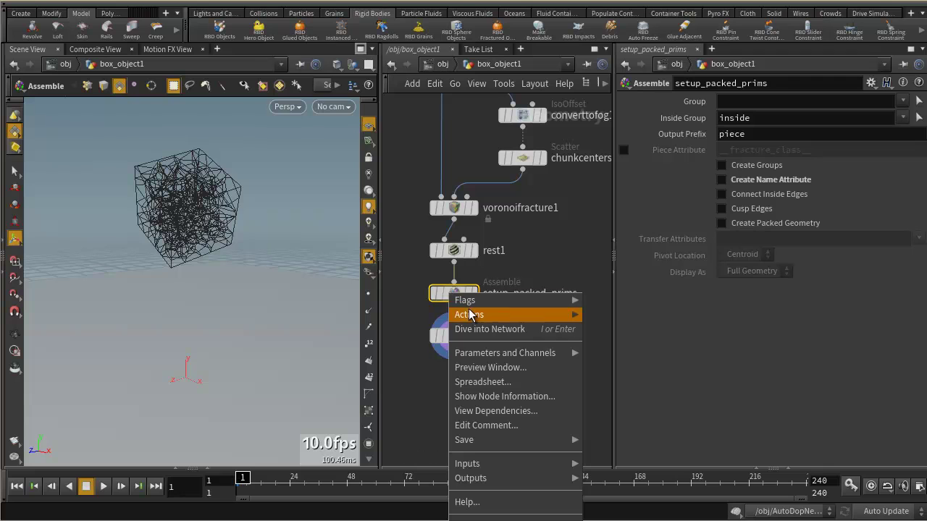
{"action": "left_click", "coordinate": [396, 272]}
{"action": "left_click", "coordinate": [418, 294]}
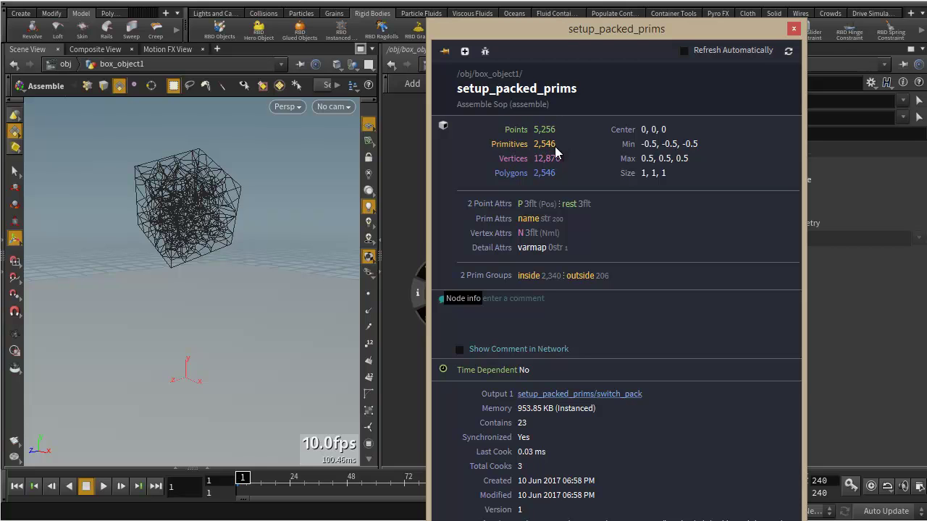
{"action": "left_click", "coordinate": [793, 28]}
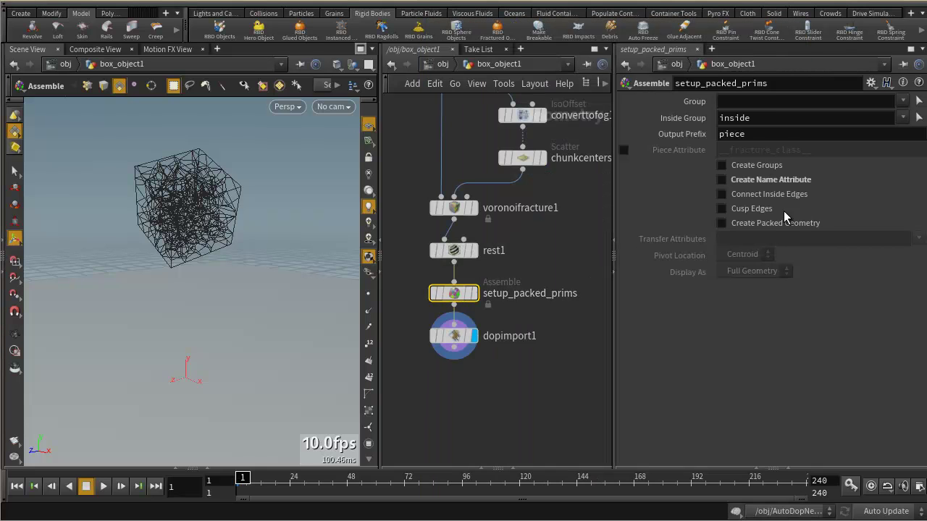
{"action": "left_click", "coordinate": [722, 223]}
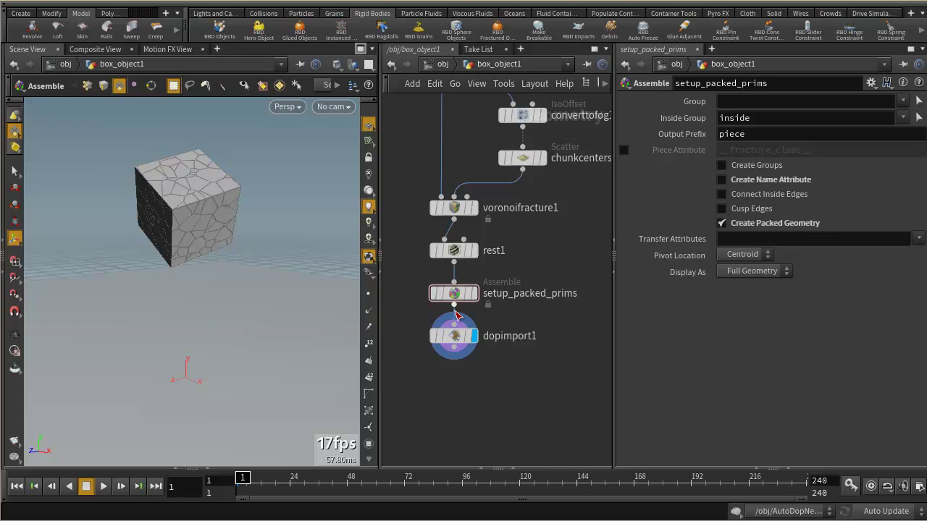
Step: Open AutoDopNetwork and view its simulation objects in the Geometry Spreadsheet
{"action": "mouse_move", "coordinate": [455, 301]}
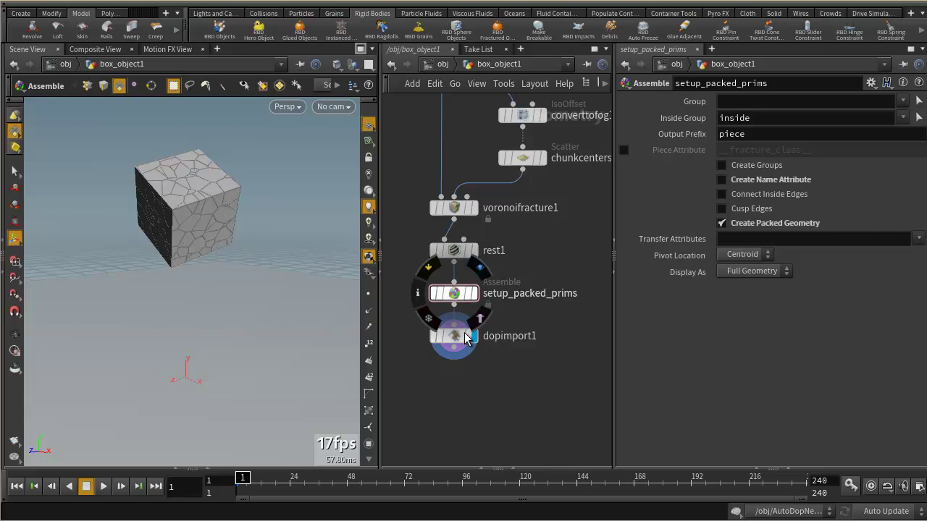
{"action": "mouse_move", "coordinate": [459, 341]}
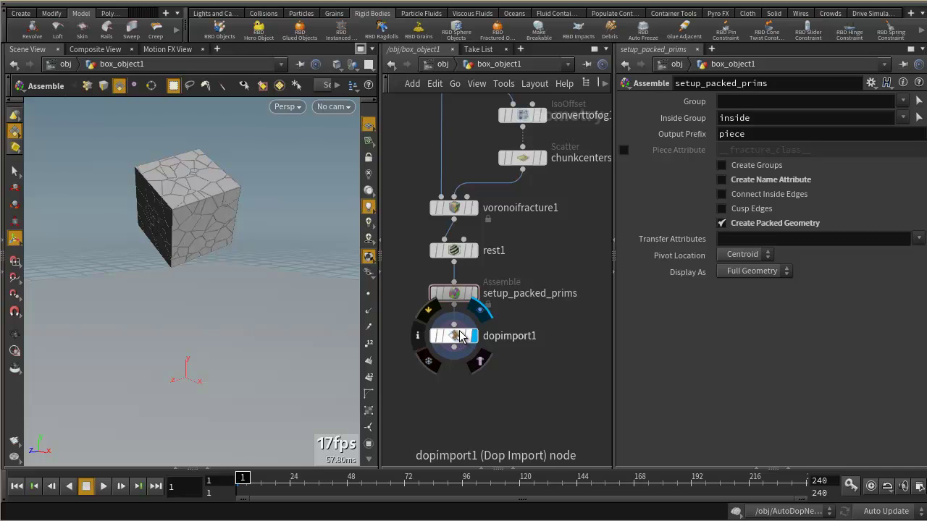
{"action": "left_click", "coordinate": [448, 64]}
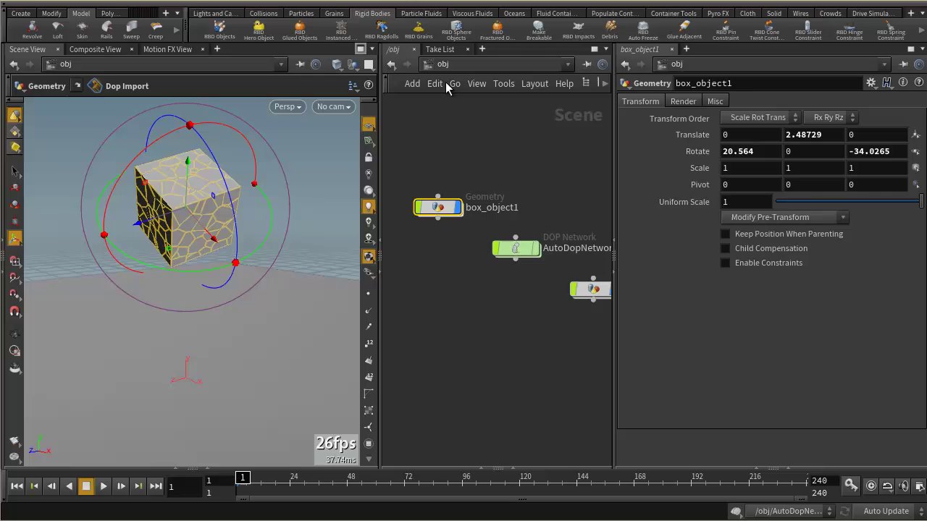
{"action": "double_click", "coordinate": [510, 246]}
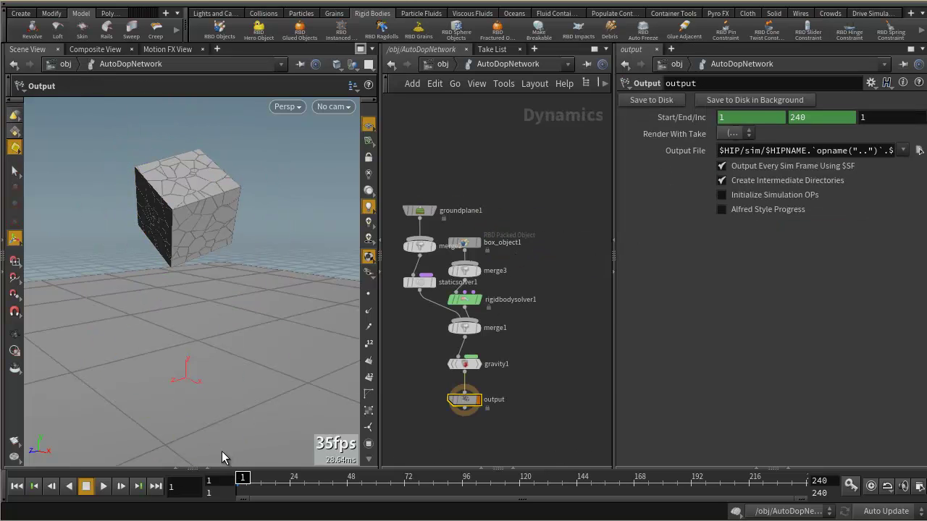
{"action": "left_click", "coordinate": [208, 467]}
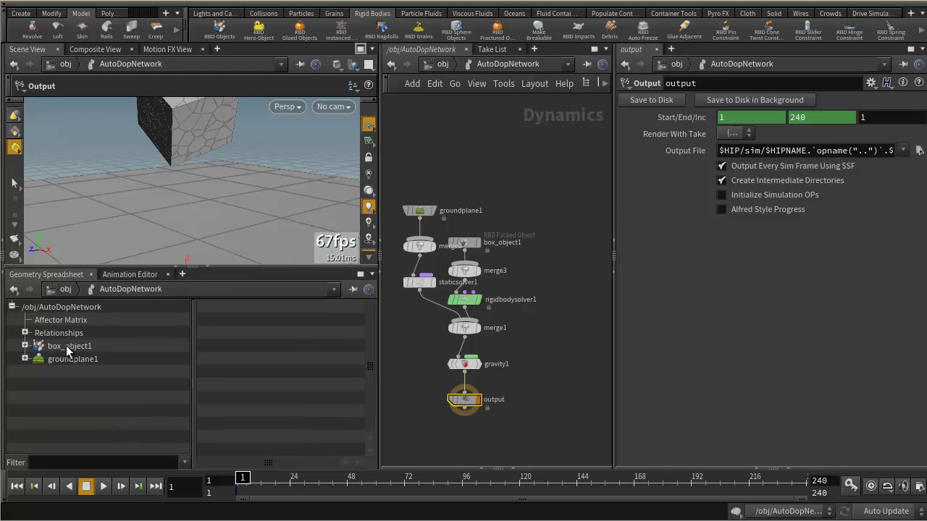
Step: Move the box_object1 node clear of the merge3 node, show its RBD Packed Object parameters, and restore the full-height viewport
{"action": "left_click_drag", "start_coordinate": [464, 244], "coordinate": [526, 220]}
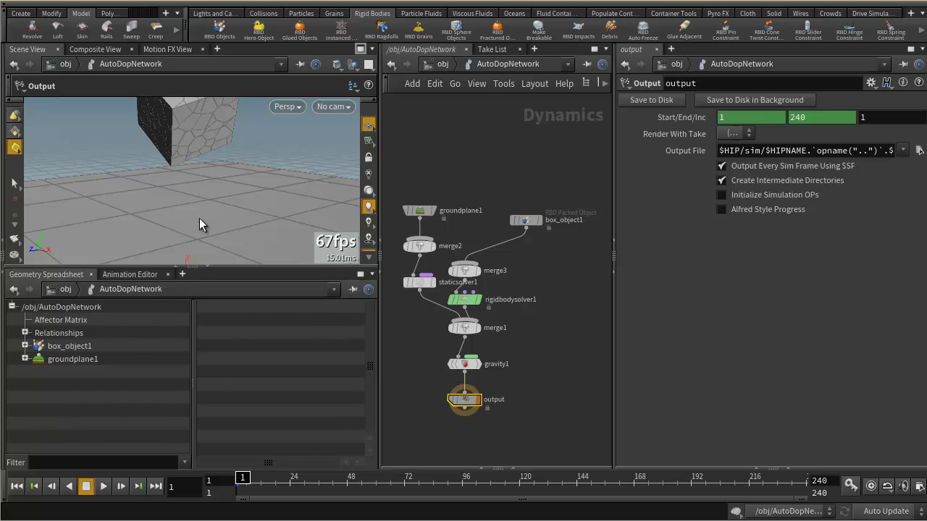
{"action": "left_click", "coordinate": [525, 220]}
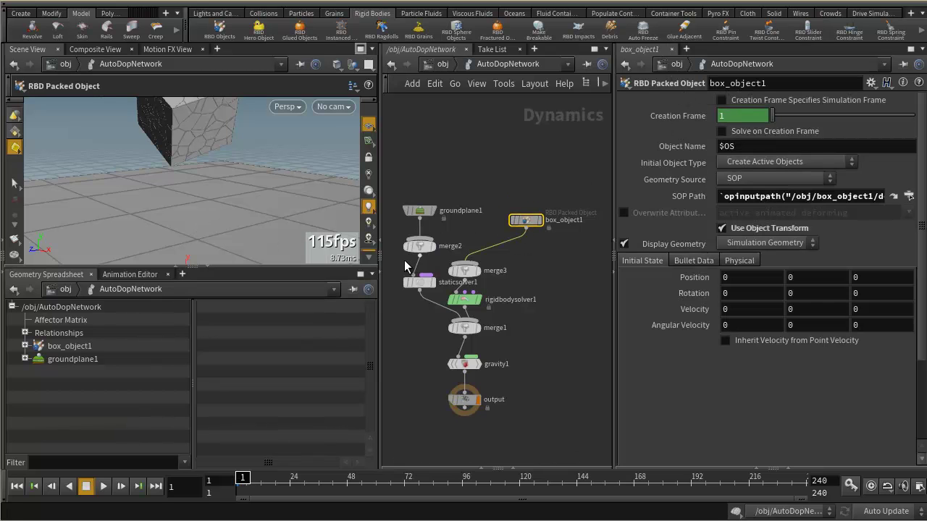
{"action": "left_click_drag", "start_coordinate": [278, 221], "coordinate": [246, 224]}
{"action": "left_click_drag", "start_coordinate": [208, 271], "coordinate": [194, 409]}
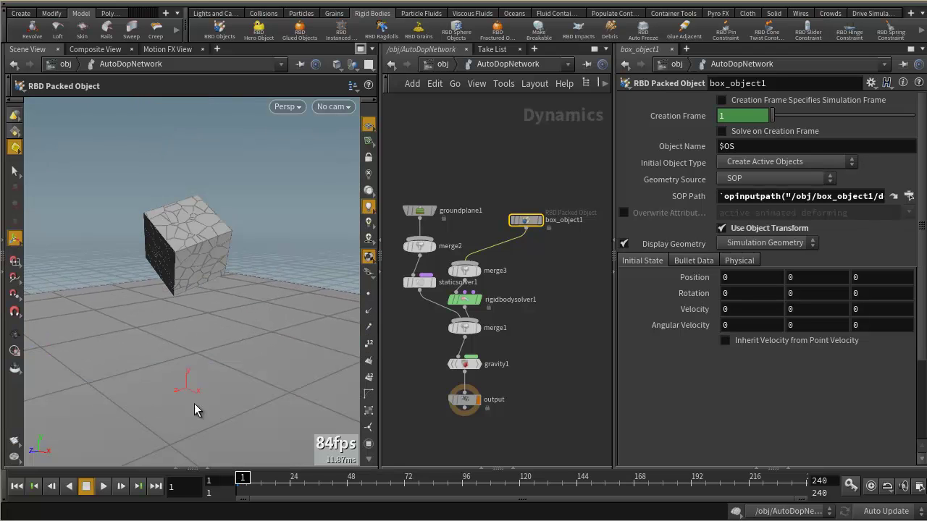
Step: Play the packed object simulation and return the timeline to frame 1
{"action": "left_click", "coordinate": [104, 486]}
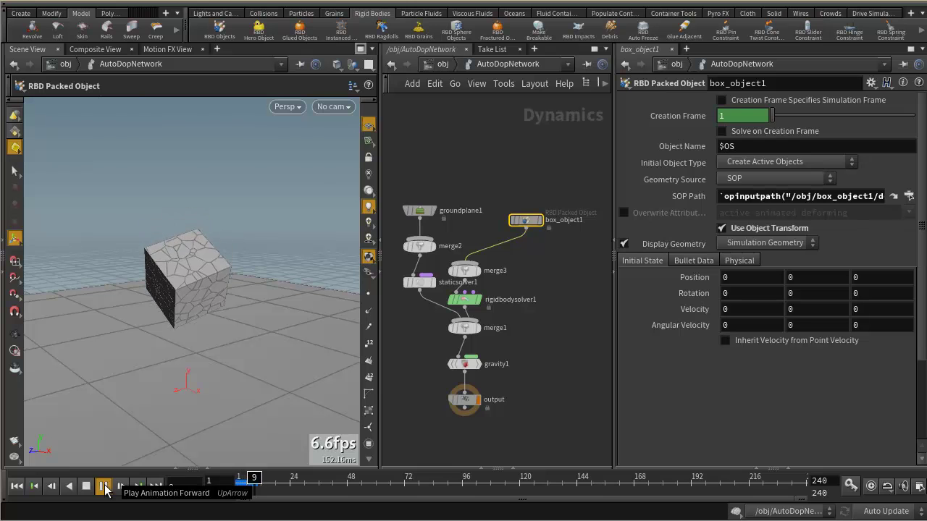
{"action": "left_click", "coordinate": [99, 488]}
{"action": "left_click_drag", "start_coordinate": [273, 480], "coordinate": [241, 479]}
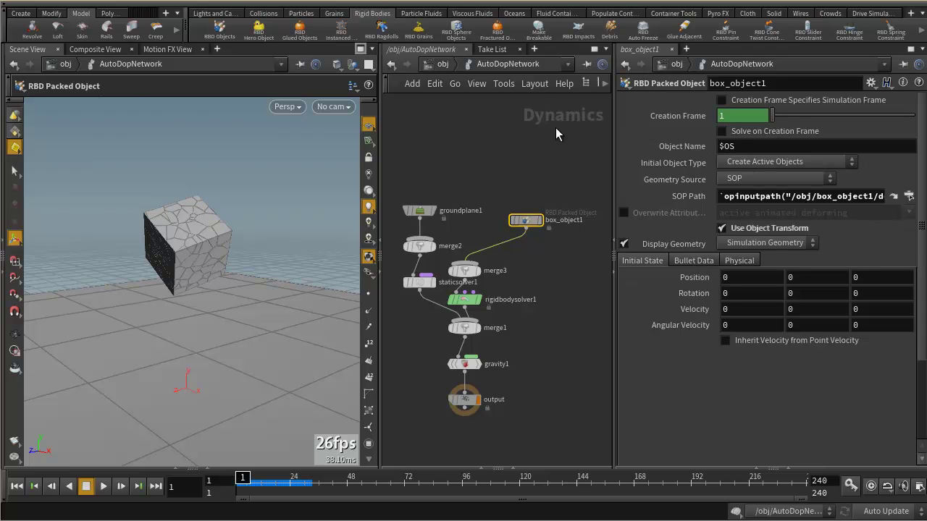
Step: Move and rotate box_object1 at object level to about translate 0.04, 2.70, -0.10 and rotate 16.8, -12.1, 0.7
{"action": "left_click", "coordinate": [446, 65]}
{"action": "left_click", "coordinate": [436, 207]}
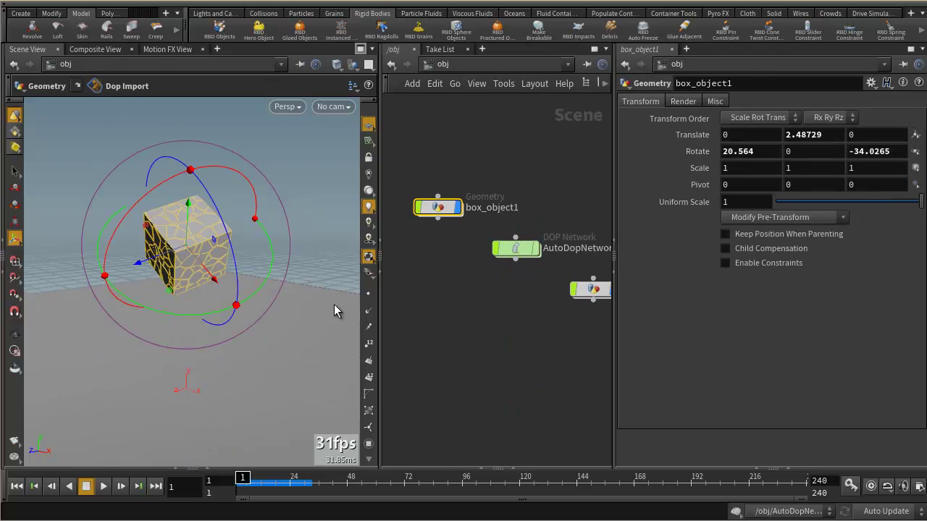
{"action": "left_click_drag", "start_coordinate": [210, 239], "coordinate": [231, 260]}
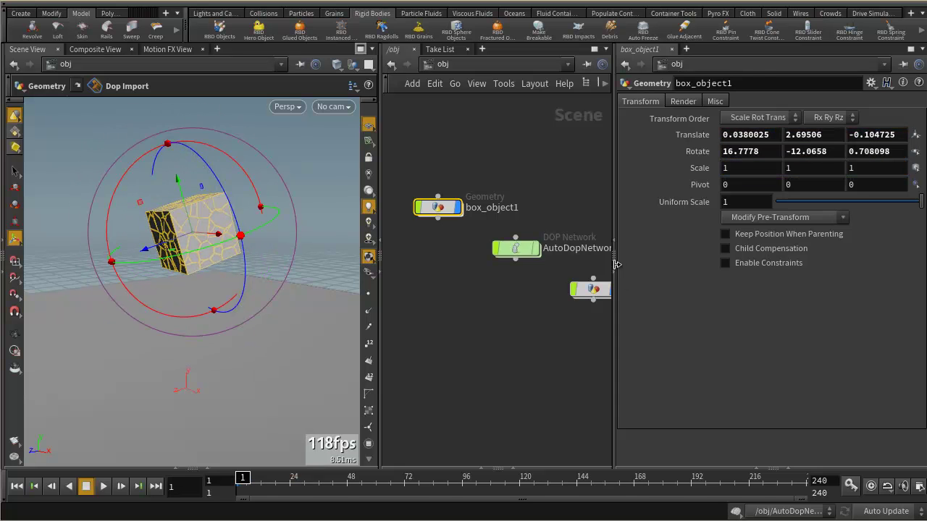
Step: Reopen AutoDopNetwork and run the simulation with the repositioned box, stopping at frame 8
{"action": "double_click", "coordinate": [516, 249]}
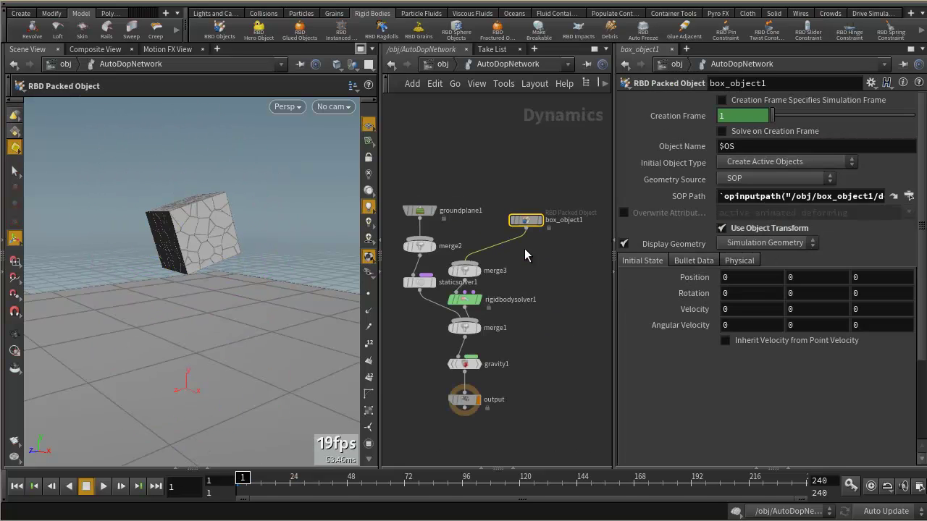
{"action": "left_click", "coordinate": [102, 486]}
{"action": "left_click", "coordinate": [86, 486]}
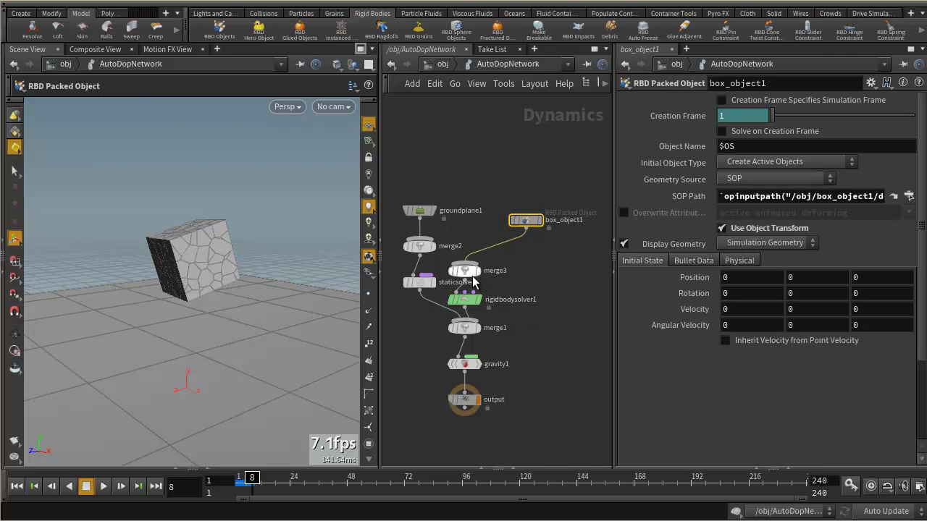
Step: Arrange the merge3 and rigidbodysolver1 nodes in a column below the box_object1 node
{"action": "left_click_drag", "start_coordinate": [468, 273], "coordinate": [530, 267]}
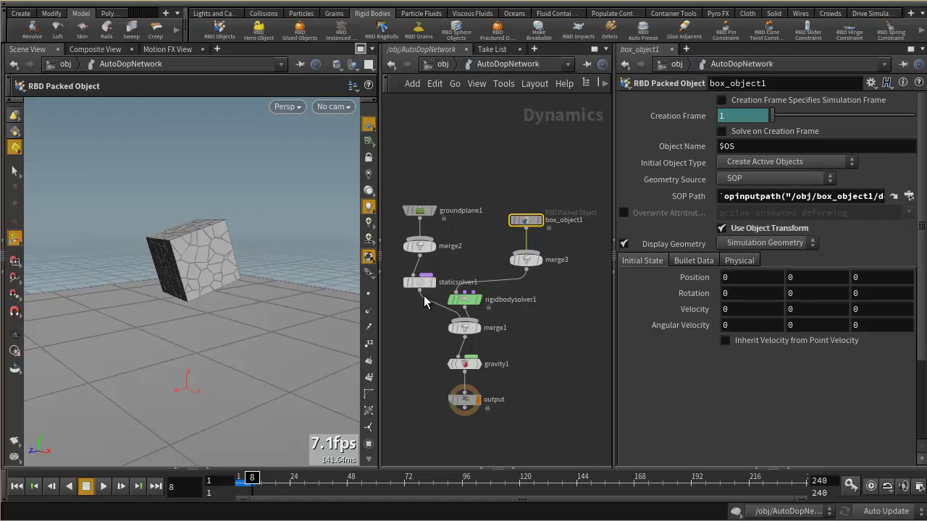
{"action": "left_click_drag", "start_coordinate": [470, 302], "coordinate": [538, 292]}
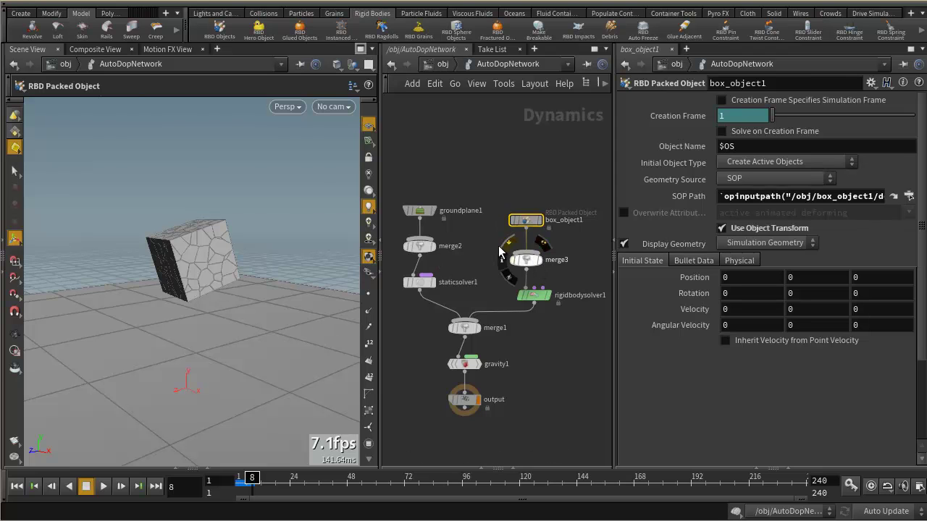
{"action": "left_click", "coordinate": [442, 64]}
{"action": "left_click_drag", "start_coordinate": [425, 141], "coordinate": [589, 324]}
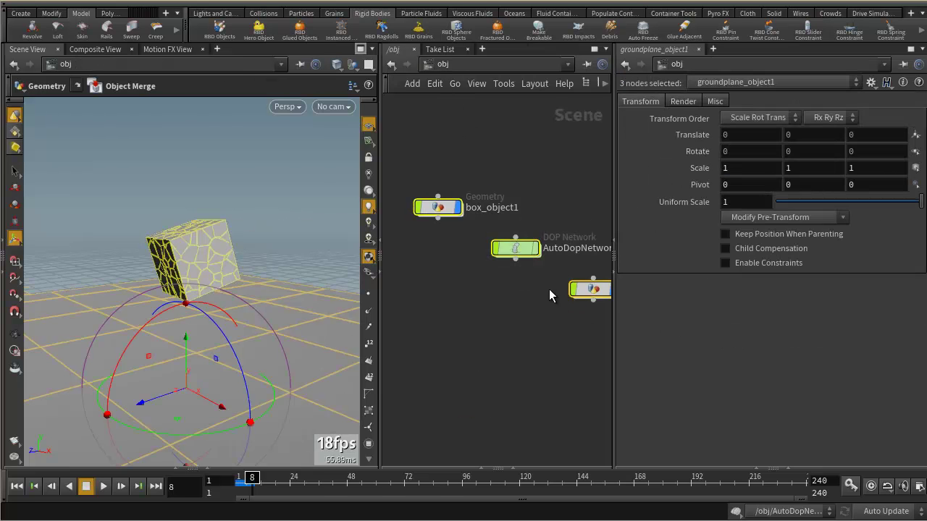
{"action": "key", "text": "Delete"}
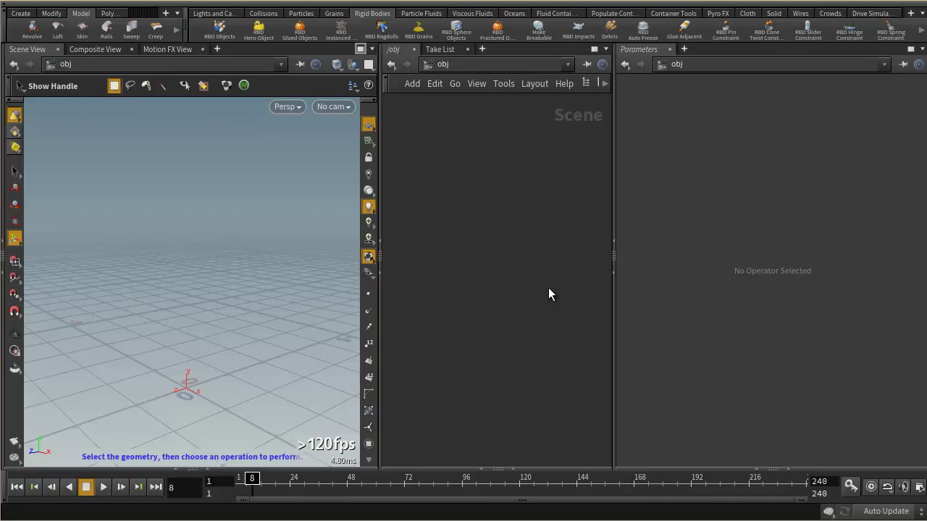
{"action": "key", "text": "ctrl+z"}
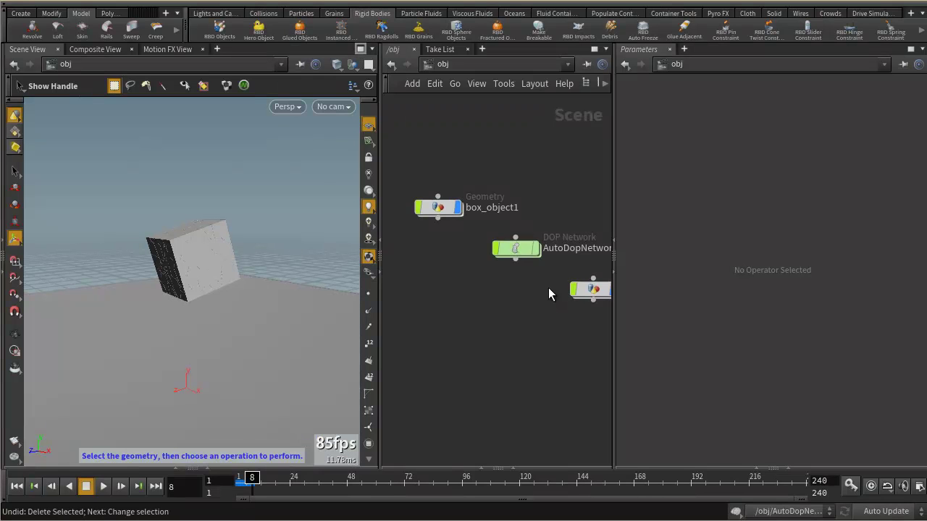
Step: Set the timeline back to frame 1 and restore the full-height viewport
{"action": "left_click", "coordinate": [191, 468]}
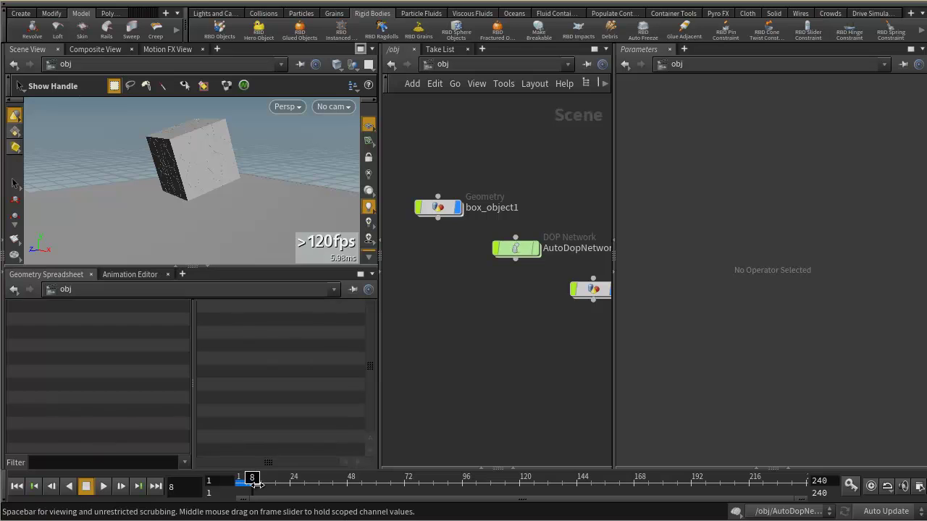
{"action": "left_click", "coordinate": [241, 478]}
{"action": "left_click", "coordinate": [208, 267]}
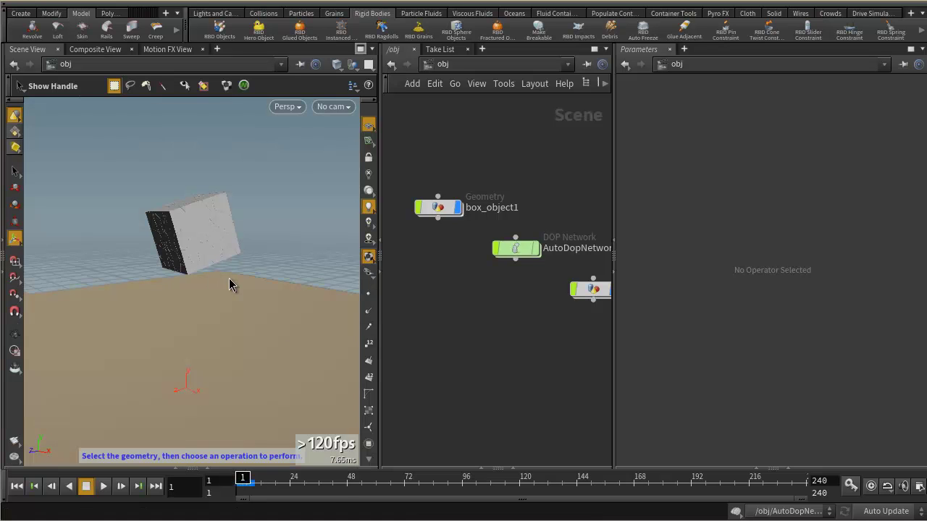
Step: Open box_object1 and examine the setup_packed_prims Assemble node's parameters and node information again
{"action": "mouse_move", "coordinate": [441, 210]}
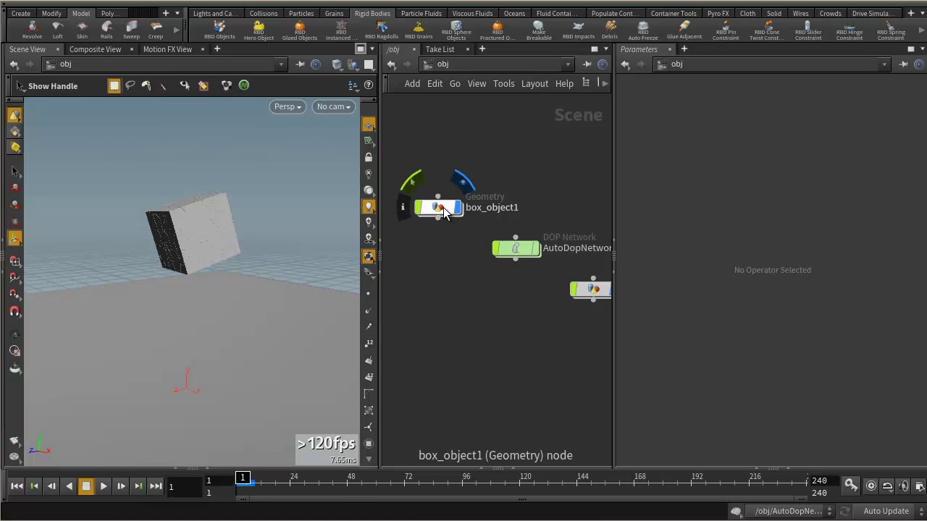
{"action": "double_click", "coordinate": [441, 210]}
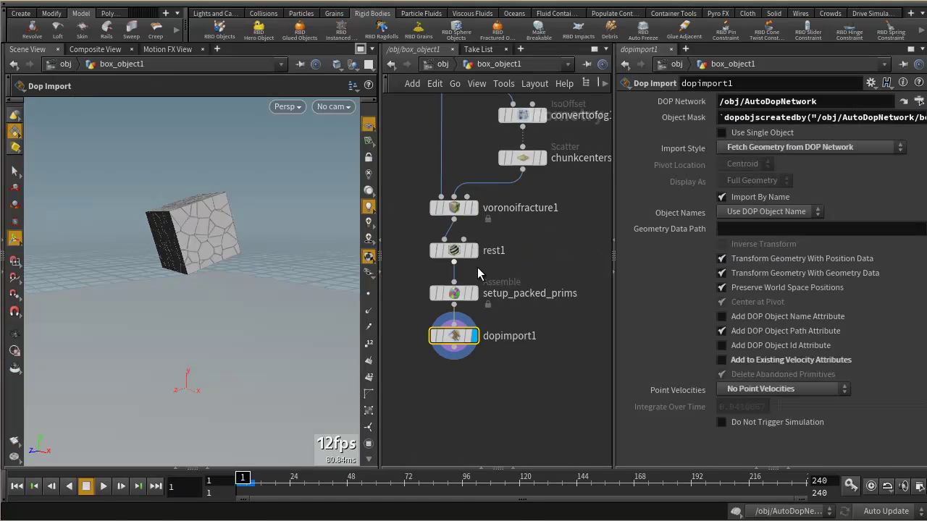
{"action": "mouse_move", "coordinate": [471, 240]}
{"action": "left_click", "coordinate": [526, 159]}
{"action": "left_click", "coordinate": [454, 294]}
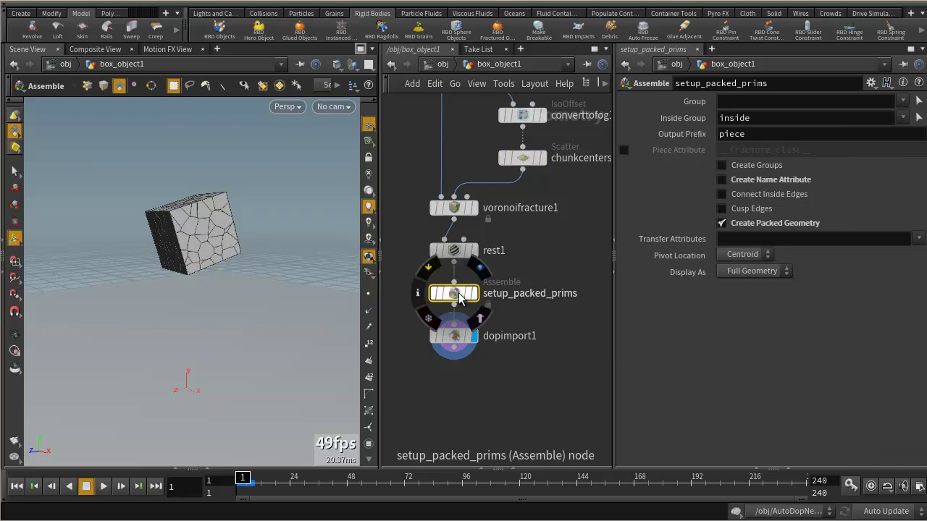
{"action": "middle_click", "coordinate": [456, 296]}
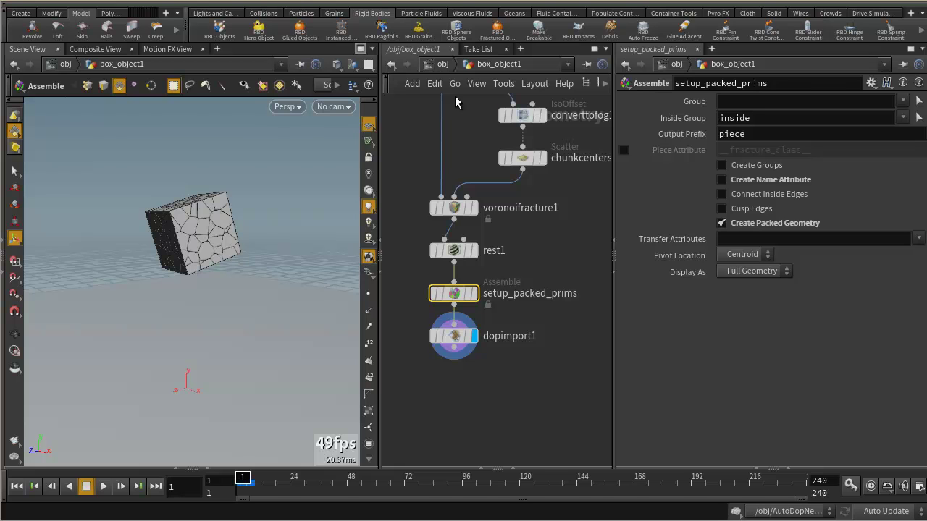
Step: Reopen AutoDopNetwork and move the box_object1 and merge3 nodes up, away from rigidbodysolver1
{"action": "left_click", "coordinate": [443, 63]}
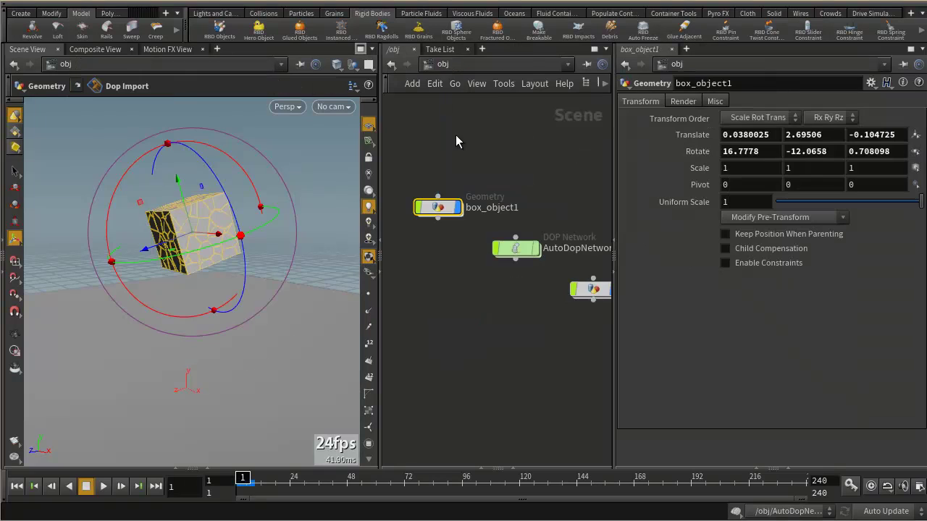
{"action": "double_click", "coordinate": [517, 252]}
{"action": "middle_click_drag", "start_coordinate": [533, 353], "coordinate": [552, 353]}
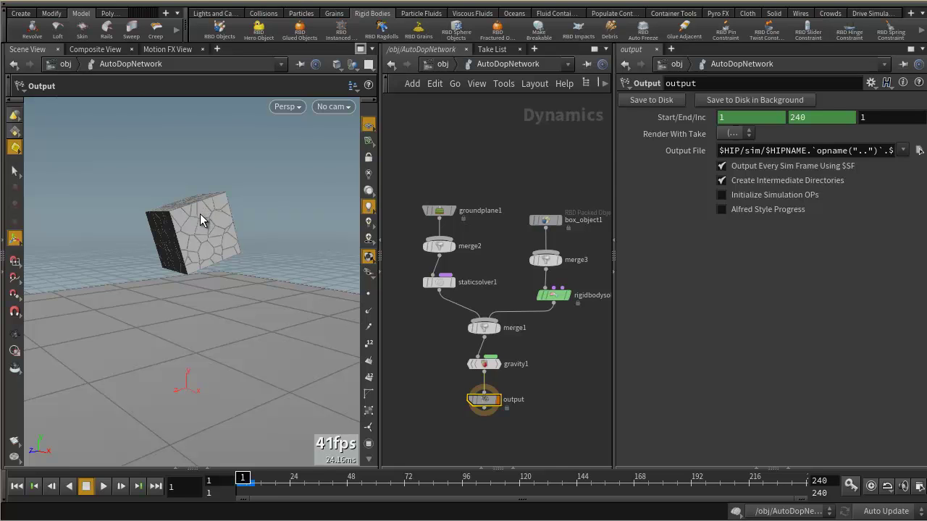
{"action": "middle_click_drag", "start_coordinate": [573, 340], "coordinate": [502, 340]}
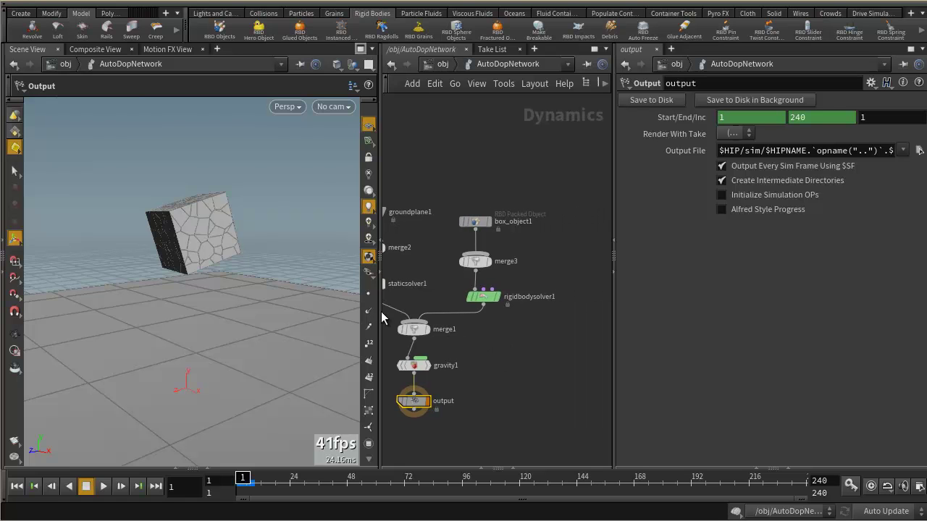
{"action": "left_click_drag", "start_coordinate": [456, 194], "coordinate": [456, 216]}
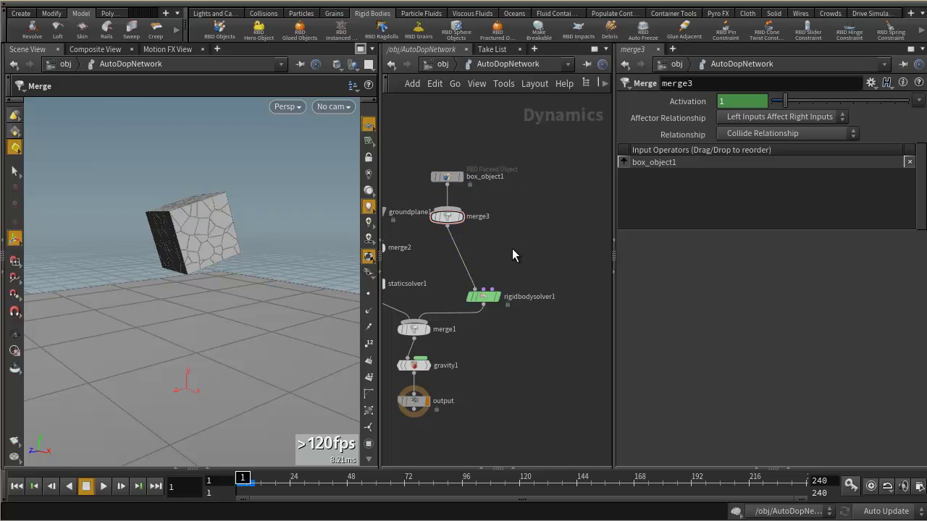
{"action": "middle_click_drag", "start_coordinate": [512, 248], "coordinate": [522, 257]}
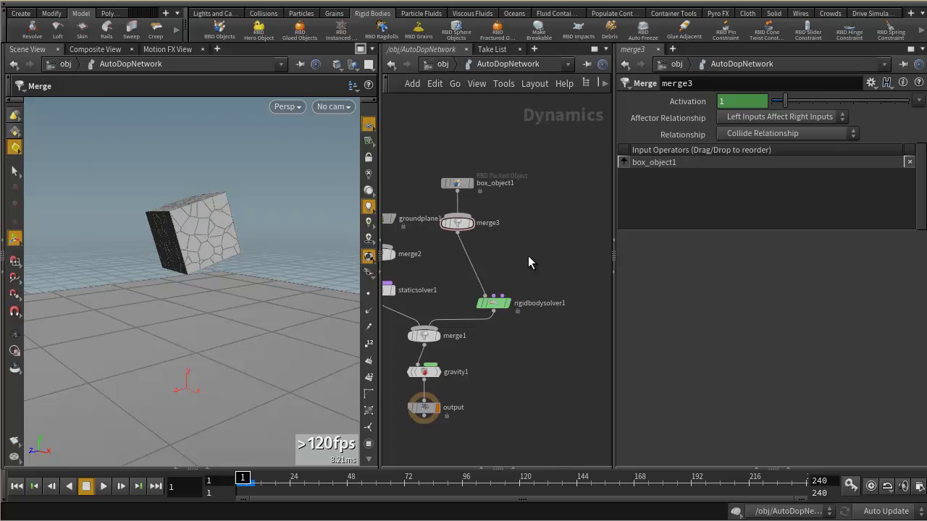
Step: Add a POP Wind node, wire it into the second input of rigidbodysolver1 and place it beside merge3
{"action": "key", "text": "Tab"}
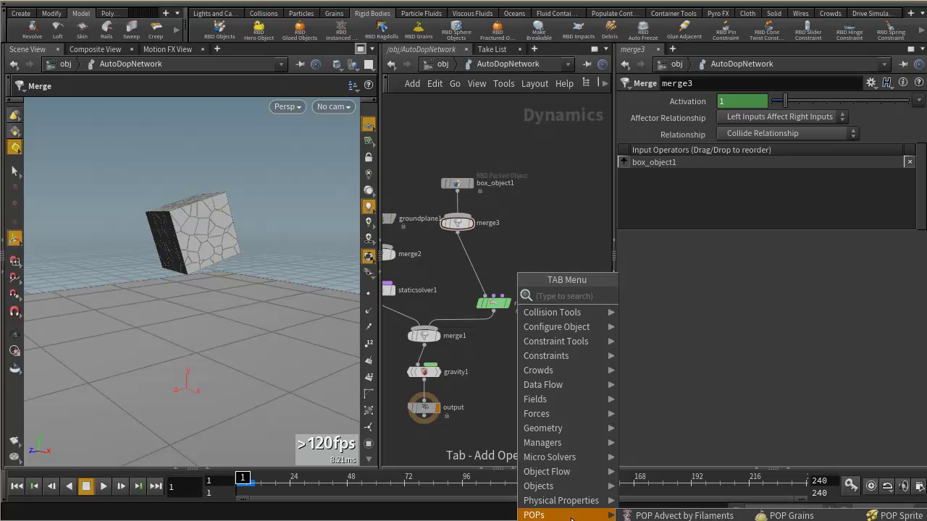
{"action": "key", "text": "Escape"}
{"action": "key", "text": "Tab"}
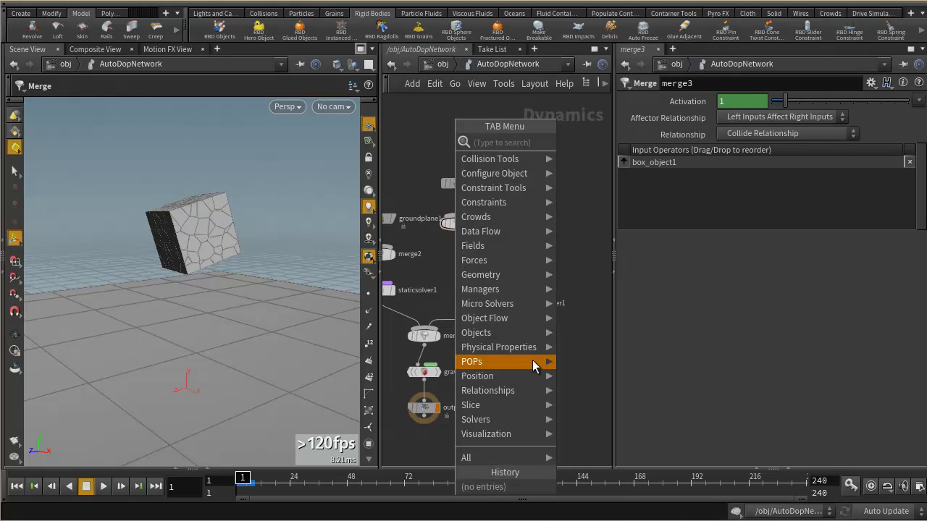
{"action": "mouse_move", "coordinate": [539, 362]}
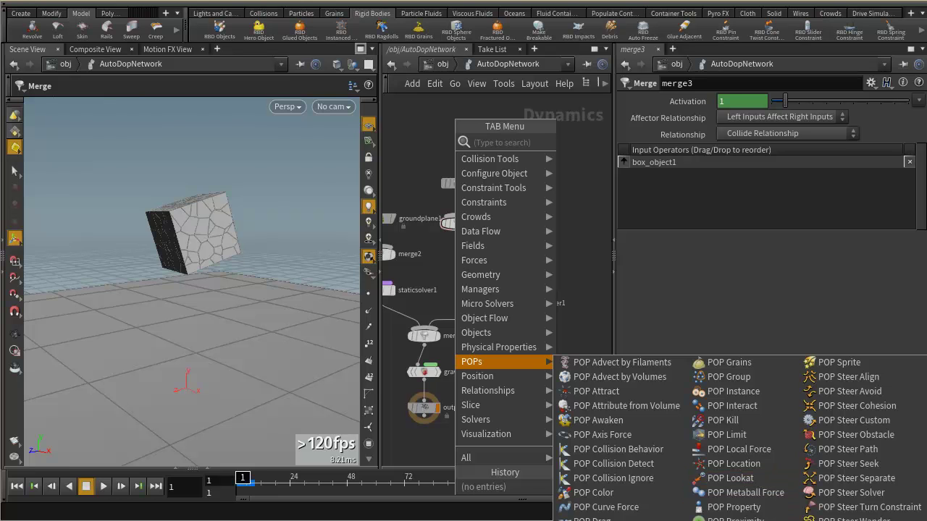
{"action": "left_click", "coordinate": [757, 479]}
{"action": "left_click", "coordinate": [551, 254]}
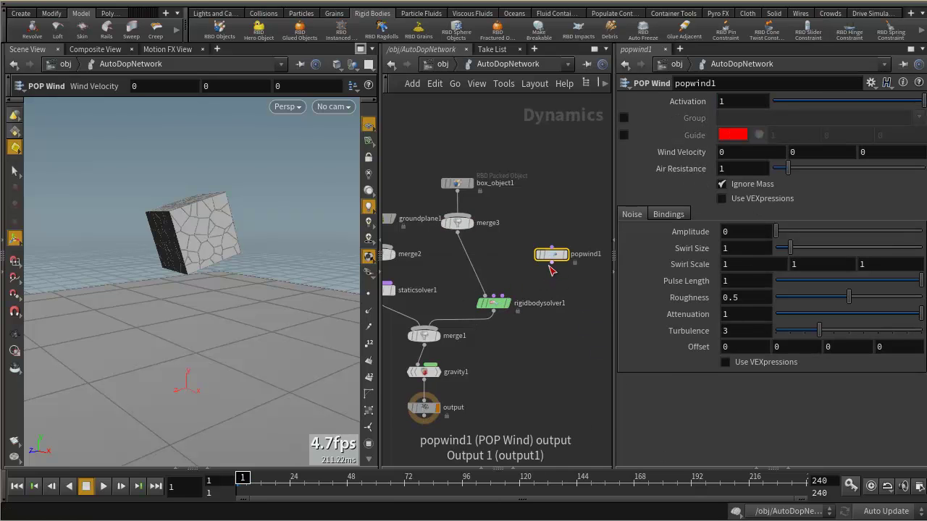
{"action": "left_click", "coordinate": [551, 261]}
{"action": "left_click", "coordinate": [501, 295]}
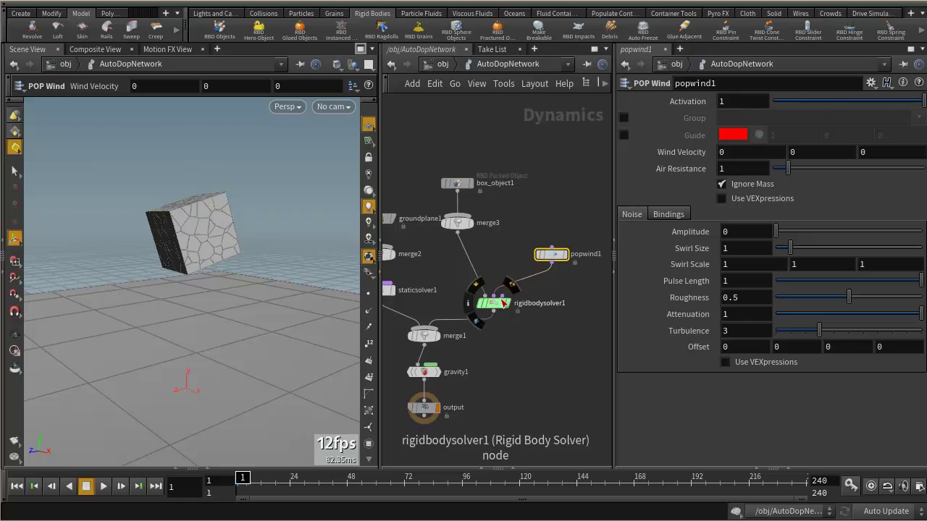
{"action": "left_click_drag", "start_coordinate": [552, 254], "coordinate": [523, 218]}
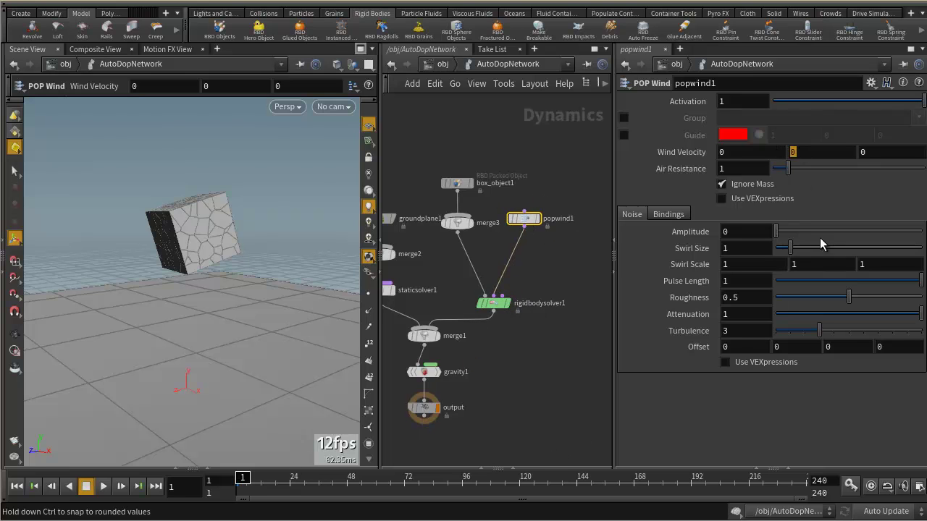
Step: Set popwind1's X wind velocity to 10 and run the simulation, stopping at frame 15 to view the blown pieces
{"action": "left_click_drag", "start_coordinate": [753, 152], "coordinate": [679, 152]}
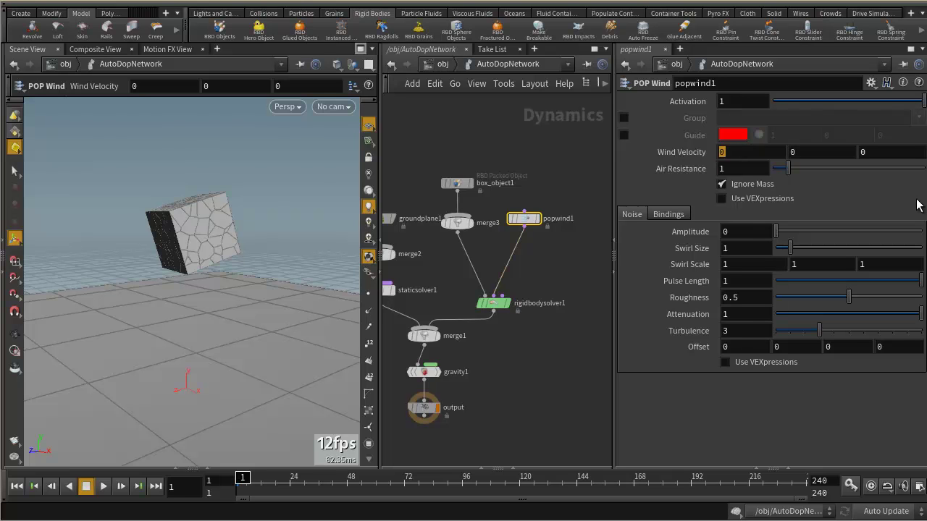
{"action": "type", "text": "10"}
{"action": "key", "text": "Return"}
{"action": "left_click", "coordinate": [103, 487]}
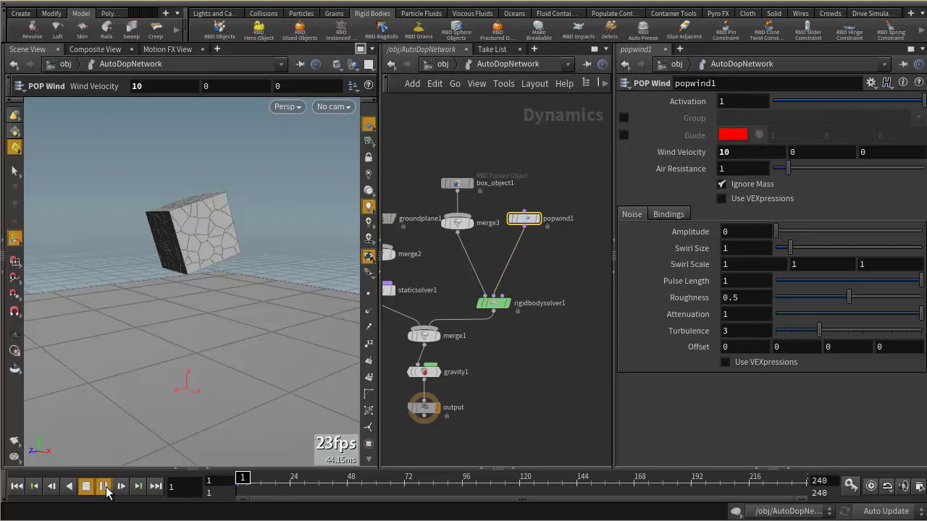
{"action": "left_click", "coordinate": [104, 487]}
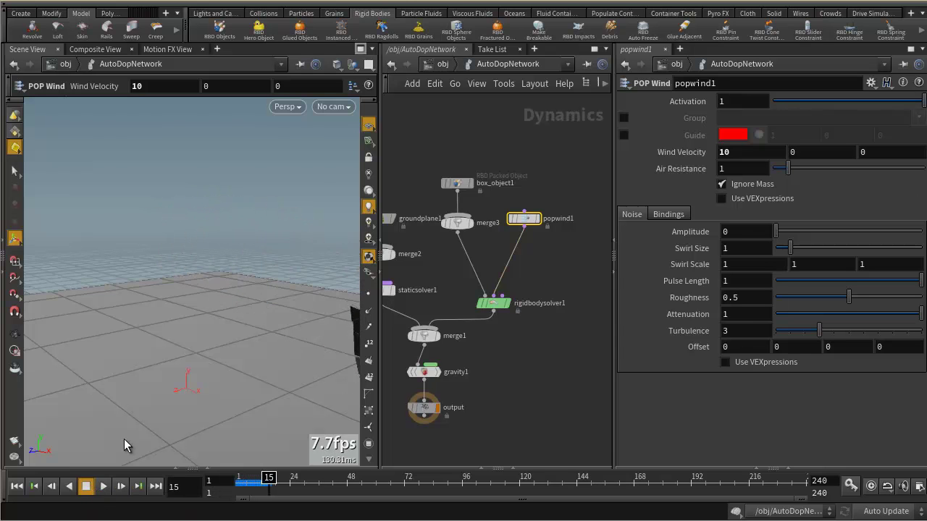
{"action": "key", "text": "Escape"}
{"action": "mouse_move", "coordinate": [214, 333]}
{"action": "left_mouse_down"}
{"action": "mouse_move", "coordinate": [171, 315]}
{"action": "mouse_move", "coordinate": [212, 333]}
{"action": "mouse_move", "coordinate": [218, 348]}
{"action": "left_mouse_up"}
{"action": "key", "text": "Return"}
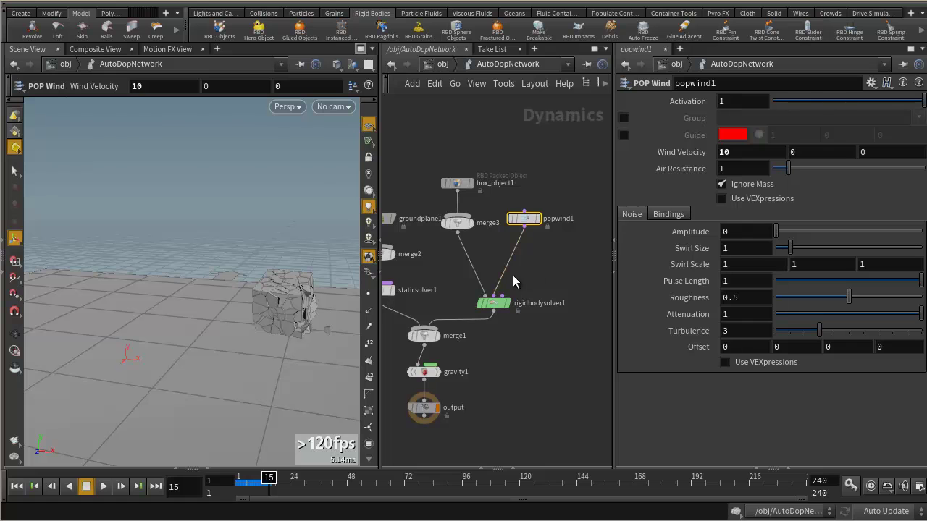
Step: Show the parameters of the box_object1 RBD Packed Object and move popwind1 down closer to rigidbodysolver1
{"action": "mouse_move", "coordinate": [540, 243]}
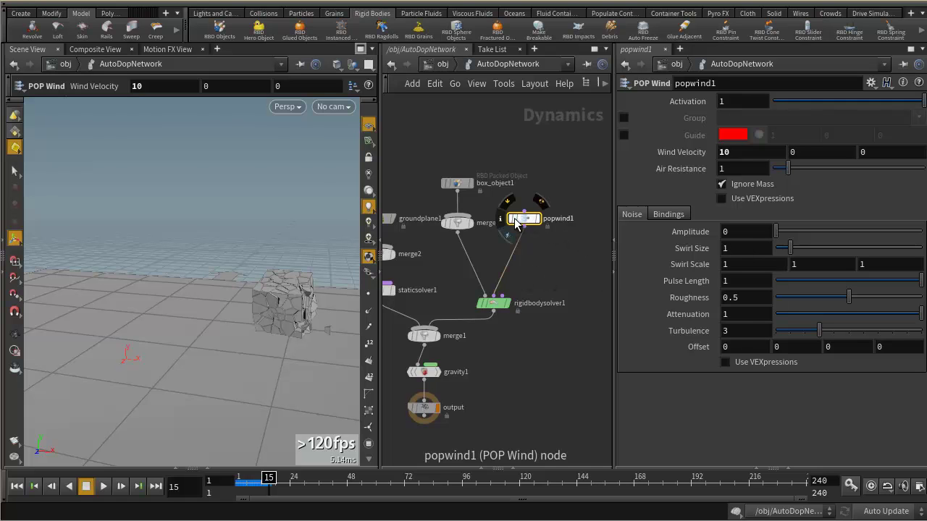
{"action": "mouse_move", "coordinate": [457, 227]}
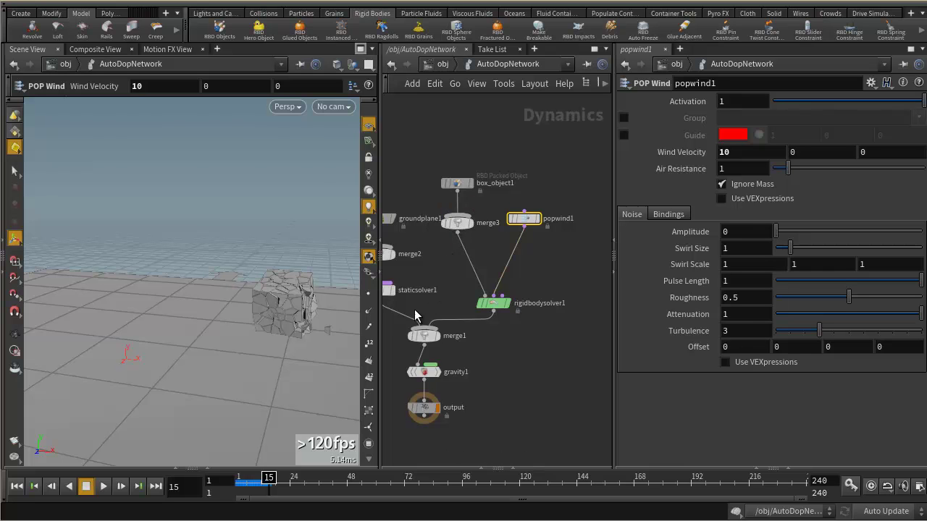
{"action": "mouse_move", "coordinate": [467, 190]}
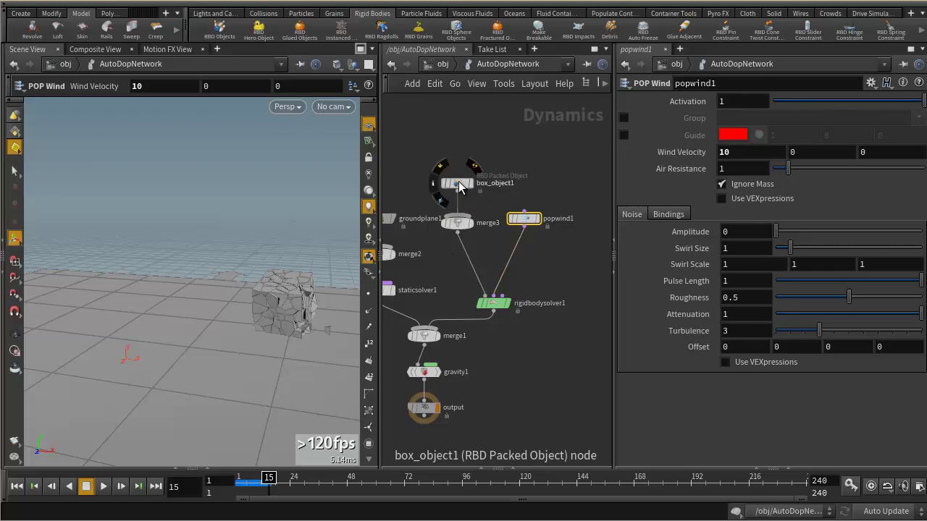
{"action": "left_click", "coordinate": [458, 184]}
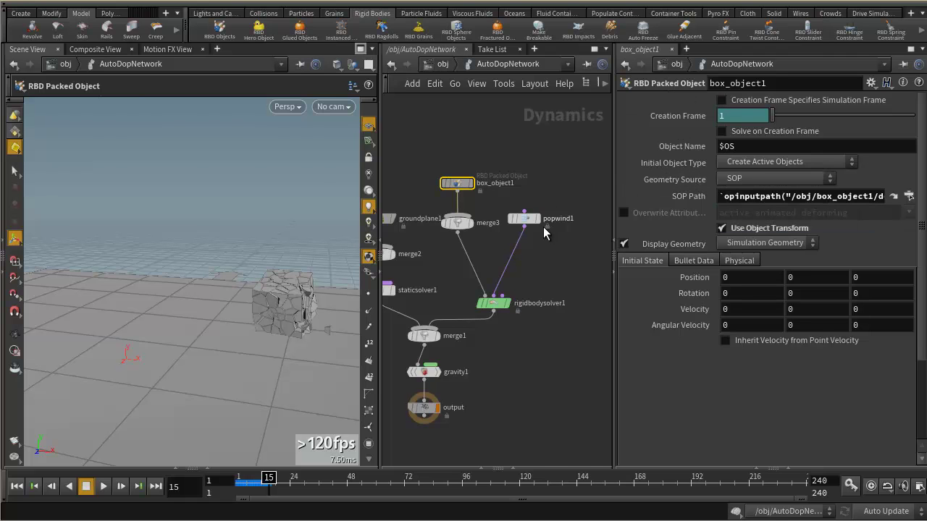
{"action": "left_click_drag", "start_coordinate": [525, 218], "coordinate": [528, 247]}
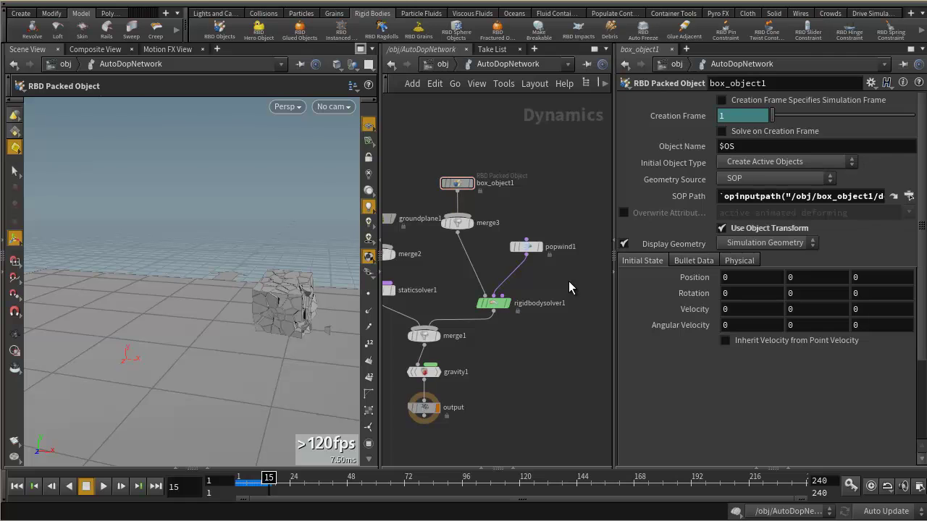
Step: Delete the box, AutoDopNetwork and ground plane nodes at object level and widen the network editor
{"action": "left_click", "coordinate": [447, 62]}
{"action": "left_click_drag", "start_coordinate": [437, 132], "coordinate": [589, 343]}
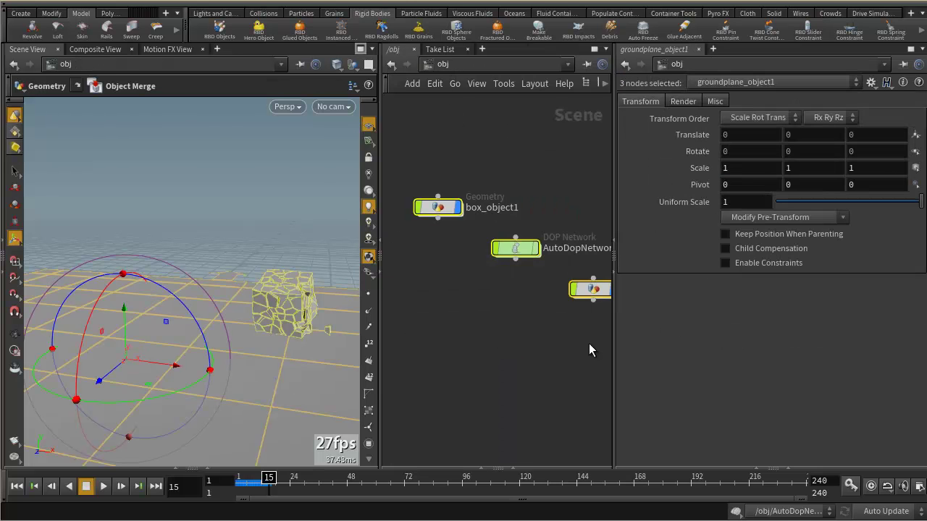
{"action": "key", "text": "Delete"}
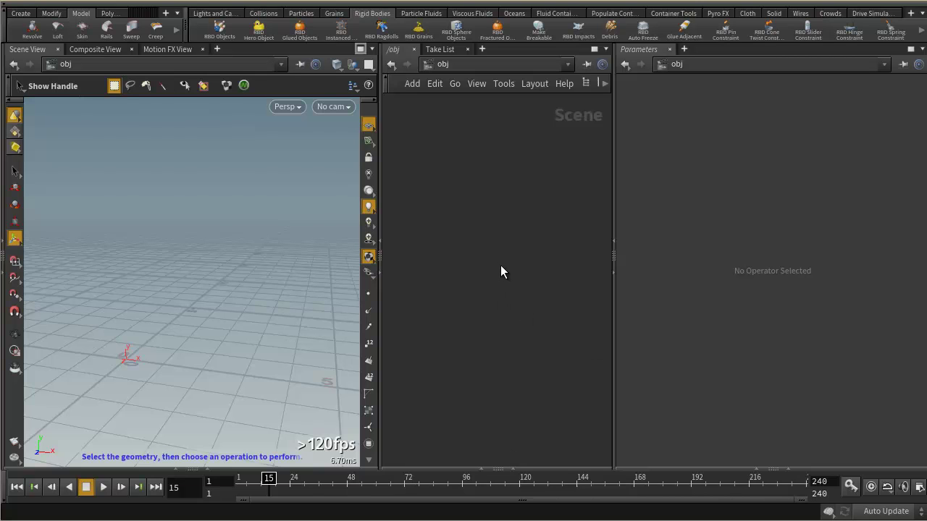
{"action": "left_click_drag", "start_coordinate": [613, 225], "coordinate": [645, 225]}
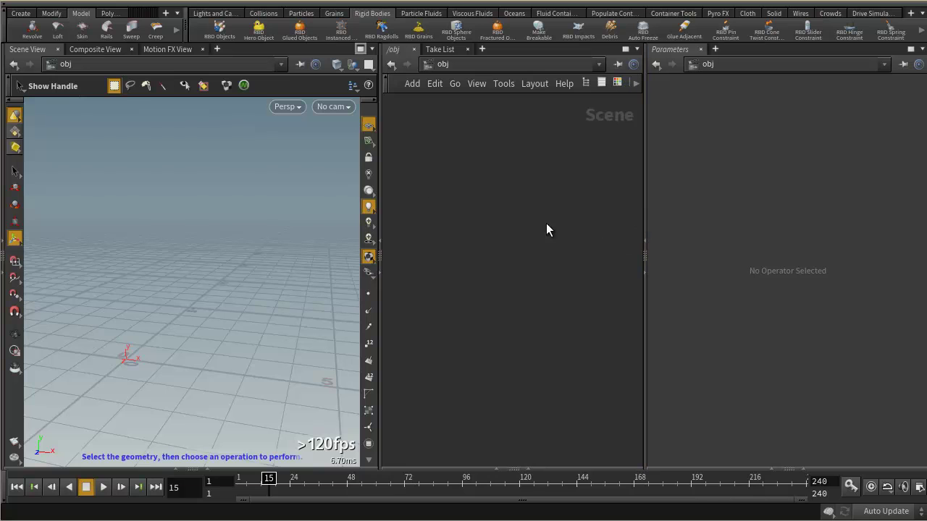
Step: Create a sphere at the origin and raise it to about 5.32 in Y
{"action": "left_click", "coordinate": [301, 14]}
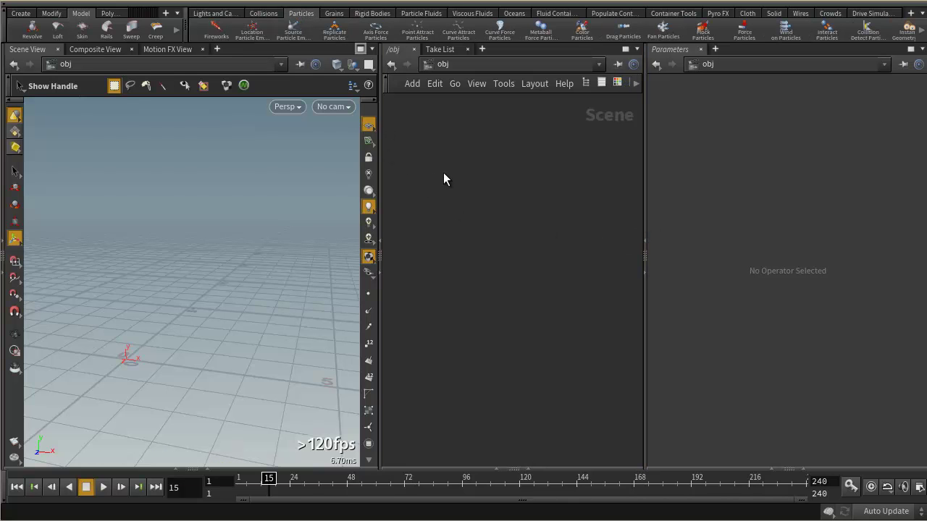
{"action": "left_click", "coordinate": [26, 13]}
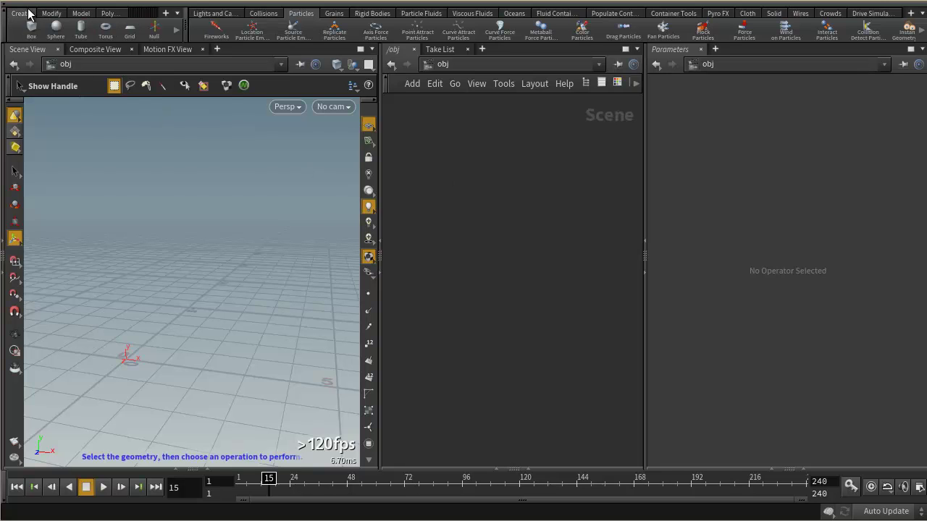
{"action": "left_click", "coordinate": [57, 29], "text": "ctrl"}
{"action": "left_click_drag", "start_coordinate": [263, 302], "coordinate": [166, 130], "text": "alt"}
{"action": "middle_click_drag", "start_coordinate": [253, 268], "coordinate": [300, 308], "text": "alt"}
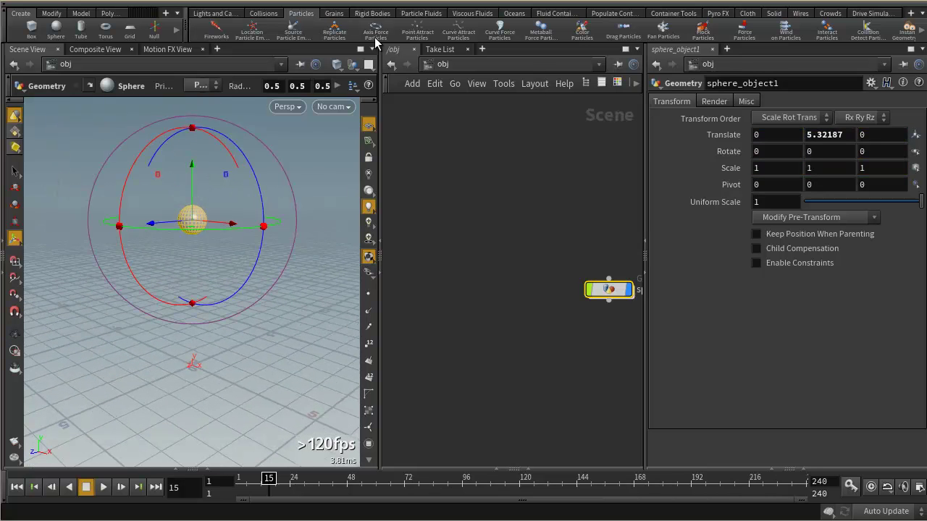
Step: Turn the sphere into a Source Particle Emitter and return the timeline to frame 1
{"action": "left_click", "coordinate": [291, 30]}
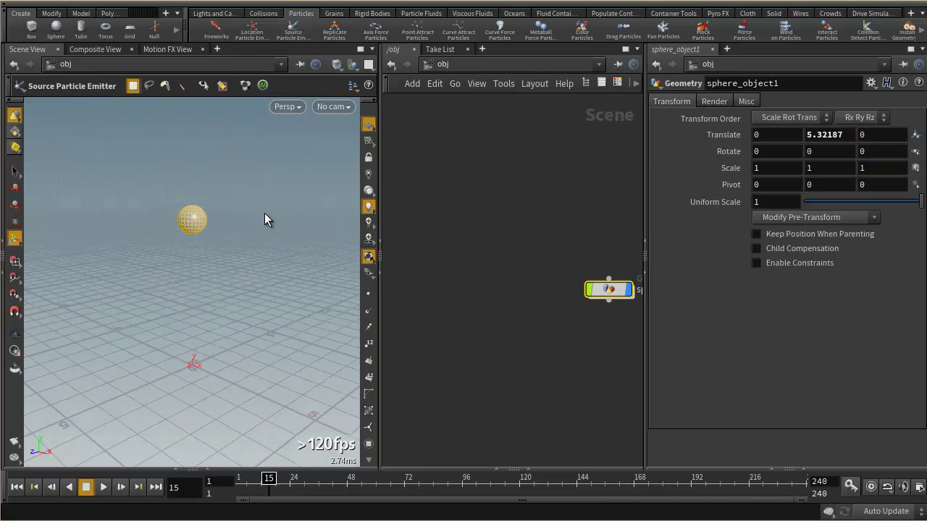
{"action": "key", "text": "Return"}
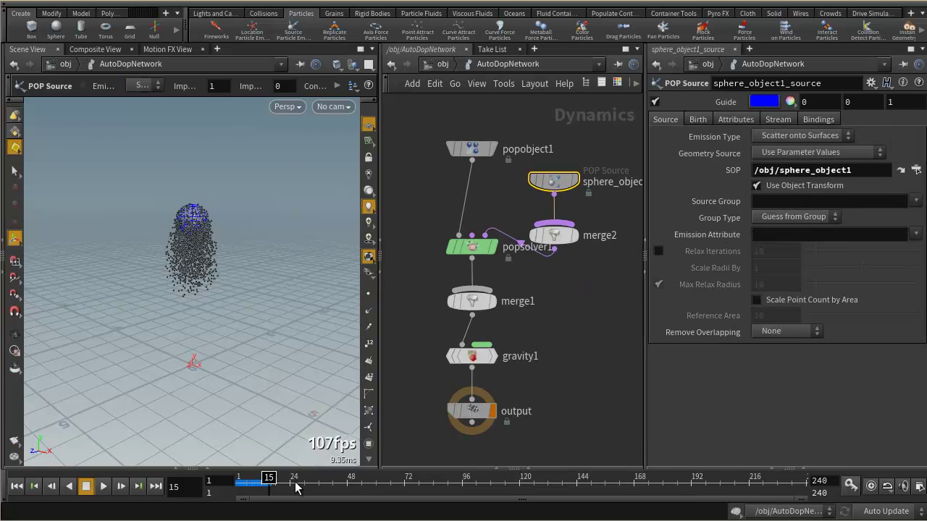
{"action": "left_click", "coordinate": [19, 486]}
{"action": "right_click_drag", "start_coordinate": [161, 257], "coordinate": [298, 296], "text": "alt"}
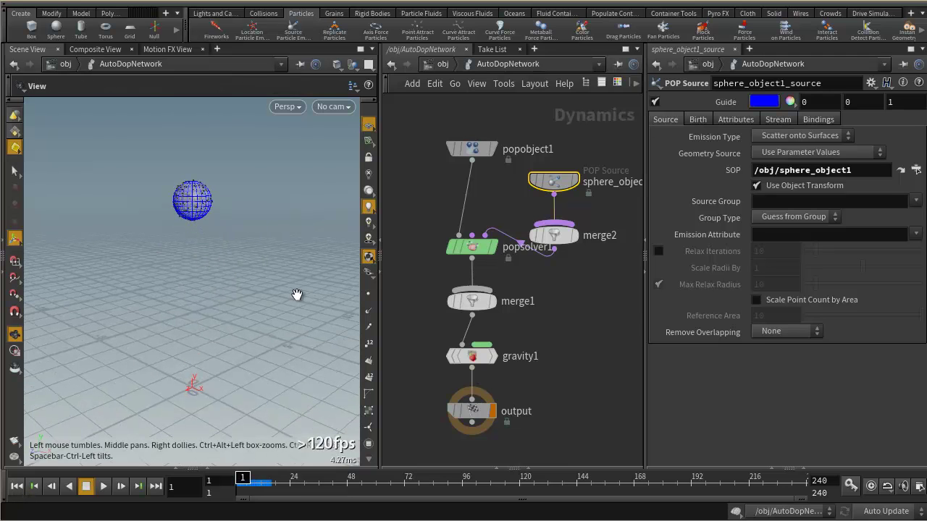
Step: Examine the particle setup's object-level nodes and the POP node chain inside AutoDopNetwork
{"action": "left_click", "coordinate": [443, 64]}
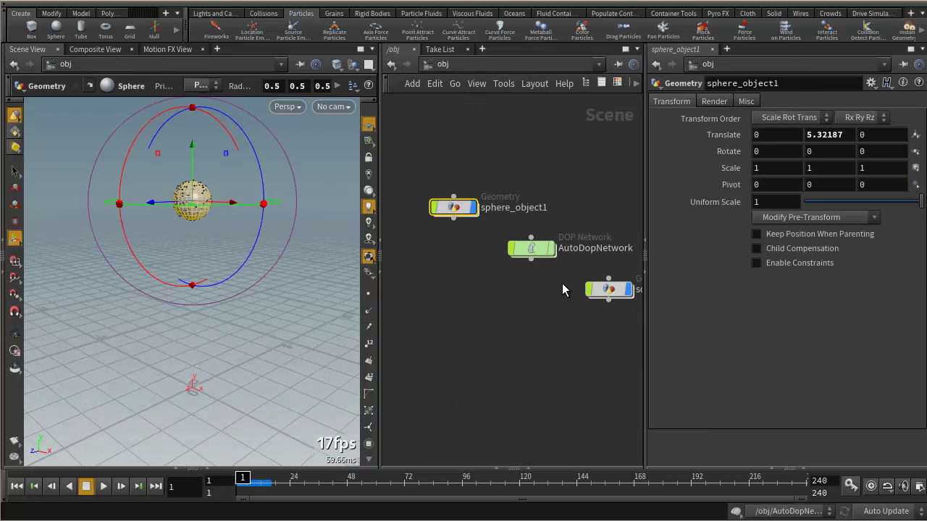
{"action": "middle_click_drag", "start_coordinate": [562, 283], "coordinate": [511, 316]}
{"action": "mouse_move", "coordinate": [476, 286]}
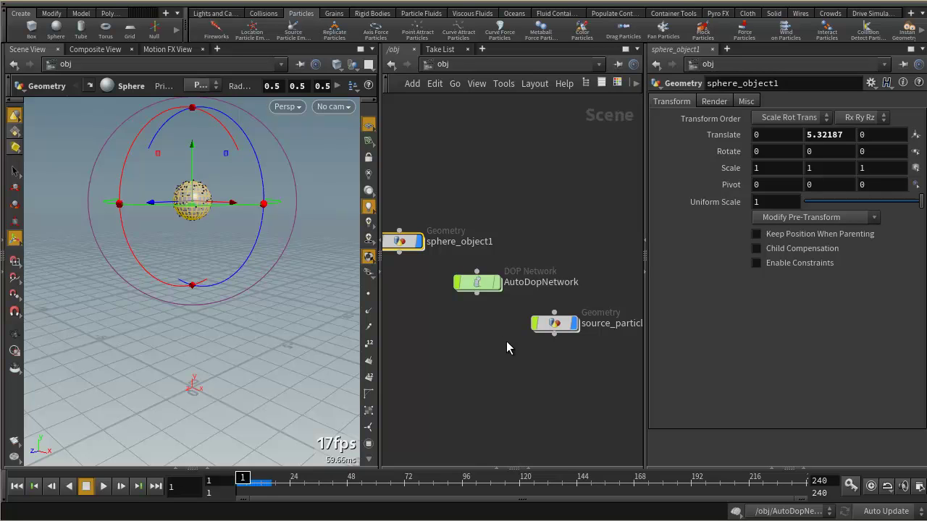
{"action": "middle_click_drag", "start_coordinate": [483, 342], "coordinate": [527, 340]}
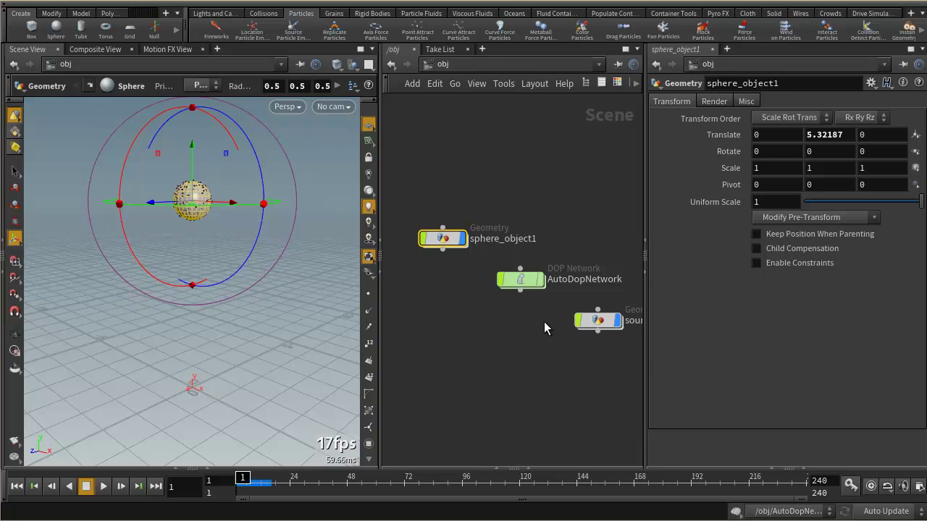
{"action": "double_click", "coordinate": [521, 280]}
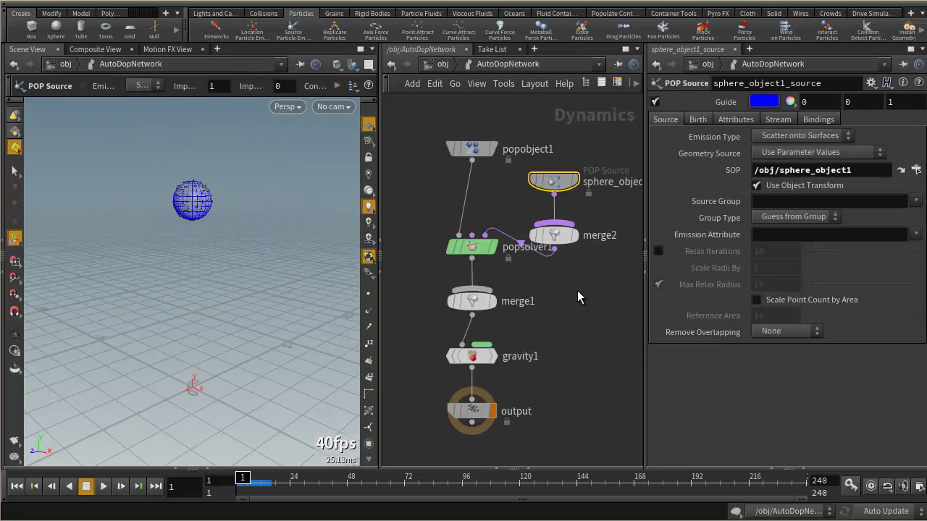
{"action": "middle_click_drag", "start_coordinate": [578, 292], "coordinate": [589, 333]}
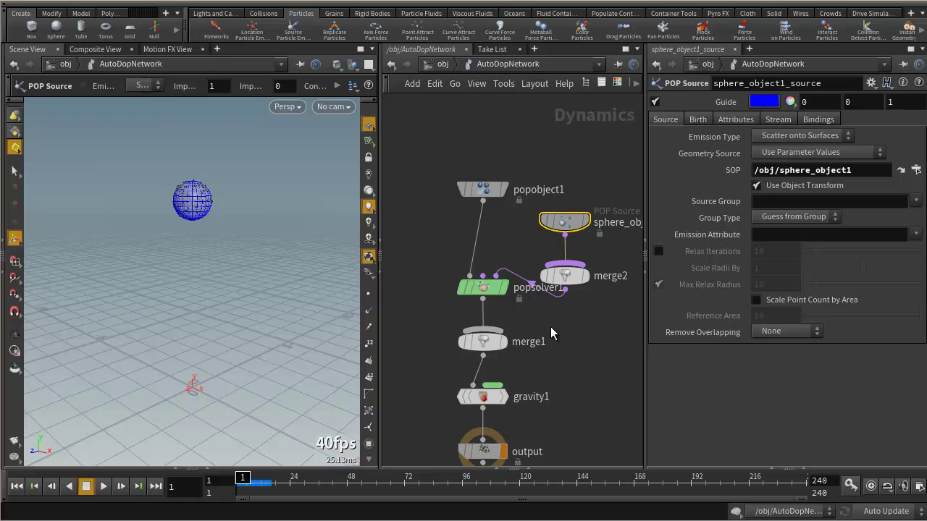
{"action": "scroll", "coordinate": [550, 325], "scroll_direction": "down", "scroll_amount": 3}
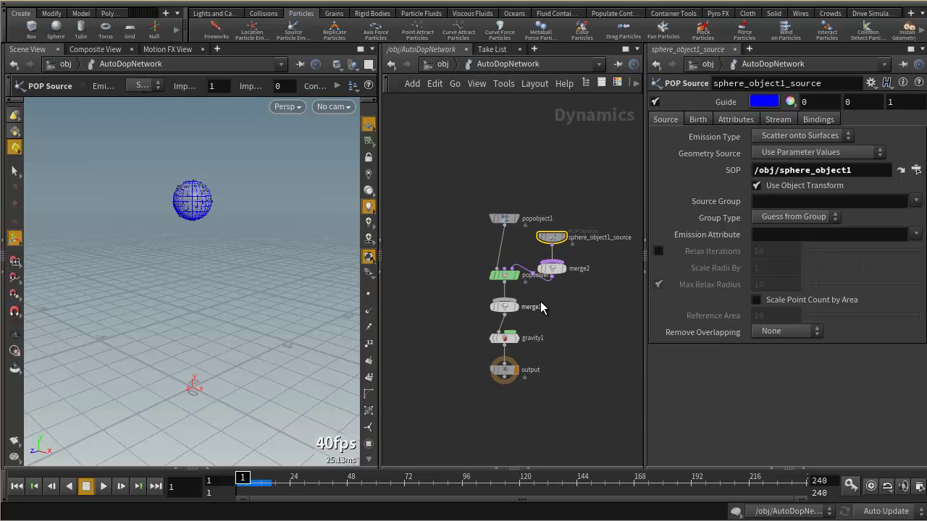
Step: Lay out all nodes in AutoDopNetwork and shift popobject1 farther away from the particle source branch
{"action": "left_click", "coordinate": [571, 312]}
{"action": "key", "text": "l"}
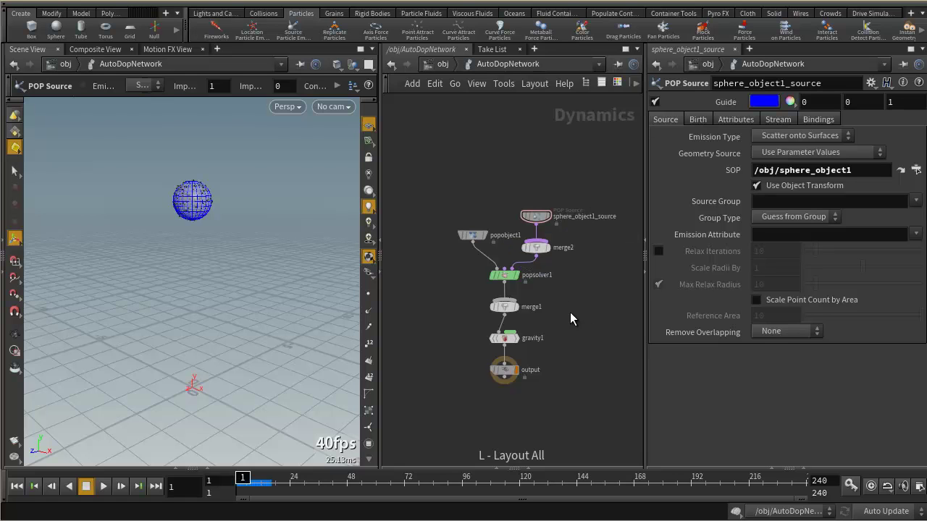
{"action": "scroll", "coordinate": [566, 301], "scroll_direction": "up", "scroll_amount": 3}
{"action": "middle_click_drag", "start_coordinate": [555, 310], "coordinate": [570, 289]}
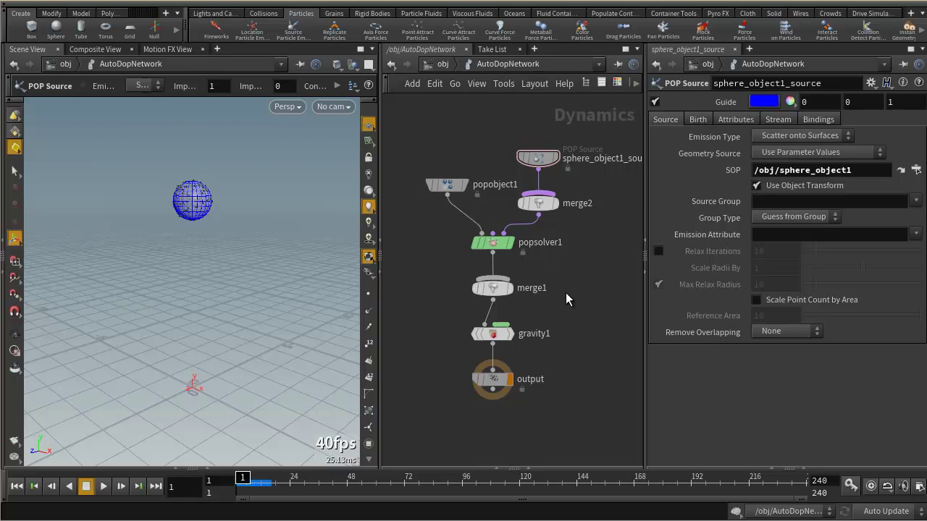
{"action": "middle_click_drag", "start_coordinate": [566, 293], "coordinate": [570, 342]}
{"action": "mouse_move", "coordinate": [454, 243]}
{"action": "left_click_drag", "start_coordinate": [454, 243], "coordinate": [428, 241]}
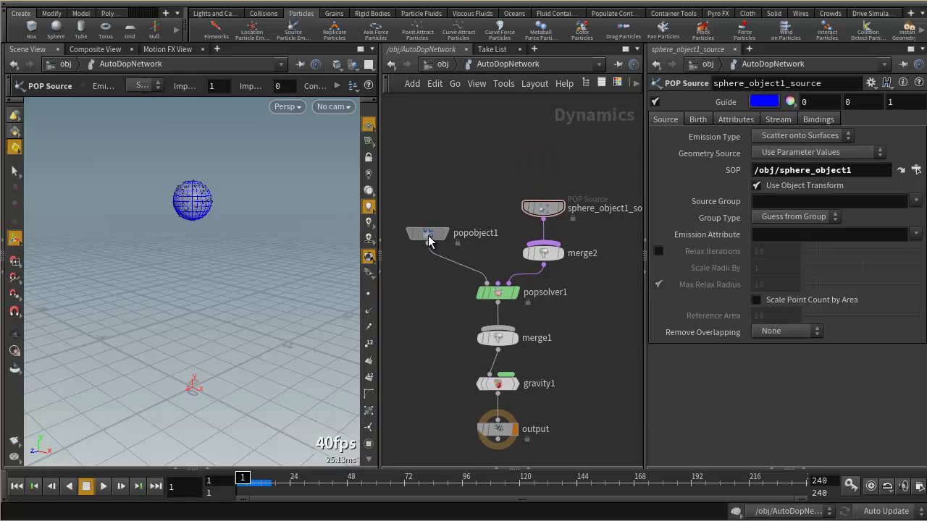
{"action": "middle_click_drag", "start_coordinate": [600, 357], "coordinate": [589, 314]}
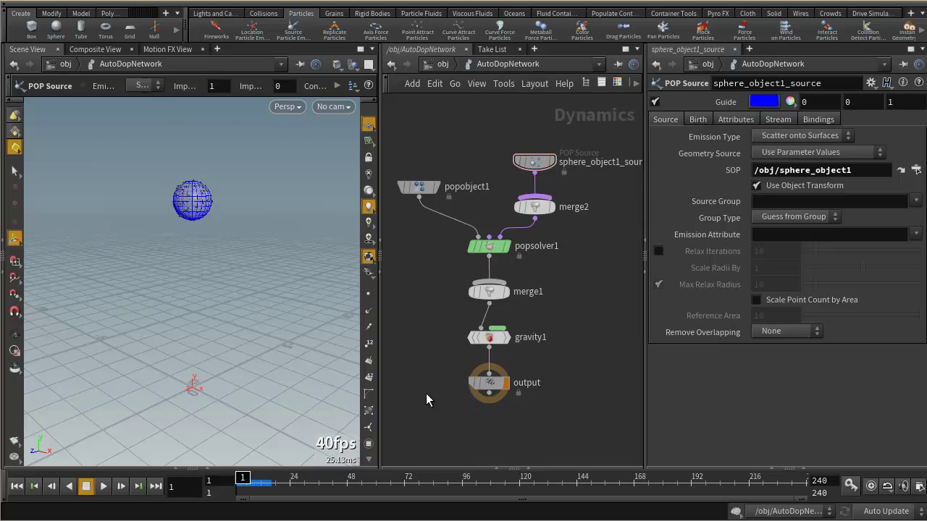
Step: Play the particle emission up to frame 30 and add a ground plane to the simulation
{"action": "left_click", "coordinate": [105, 485]}
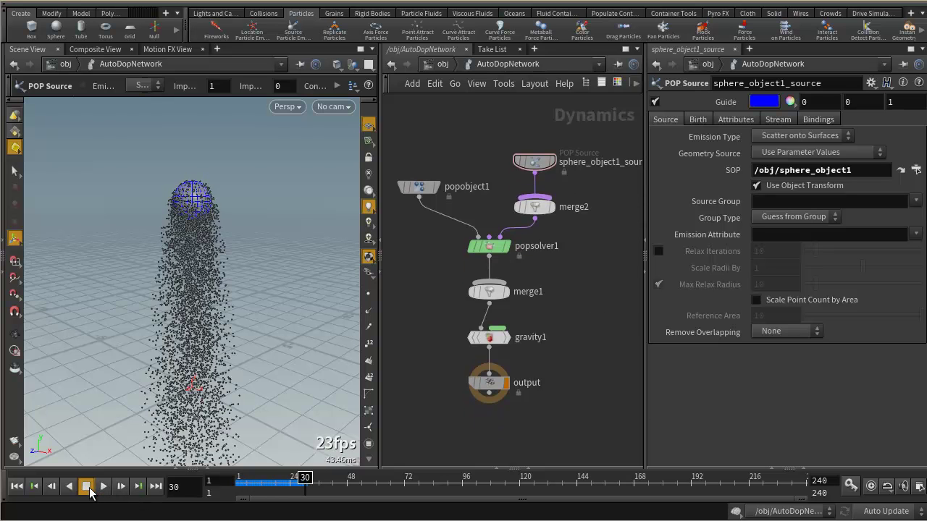
{"action": "right_click_drag", "start_coordinate": [282, 299], "coordinate": [196, 307]}
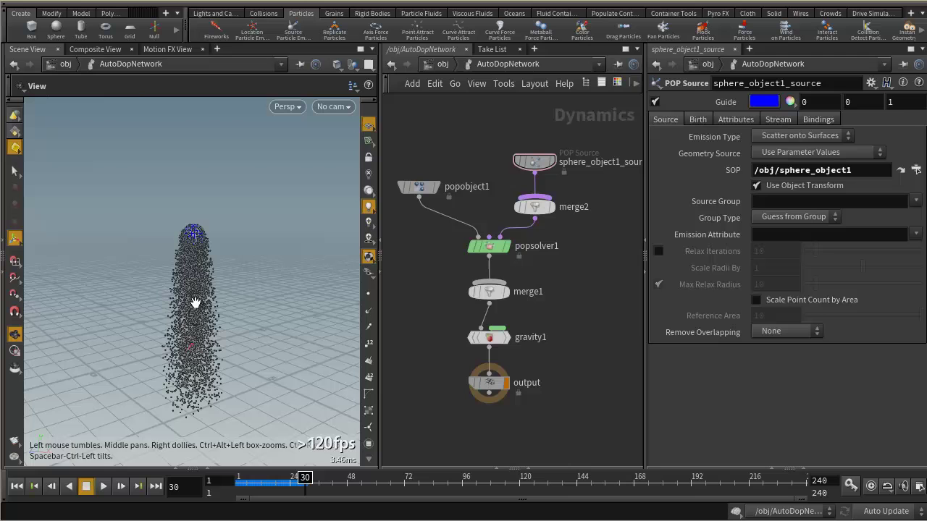
{"action": "left_click", "coordinate": [276, 13]}
{"action": "left_click", "coordinate": [288, 29]}
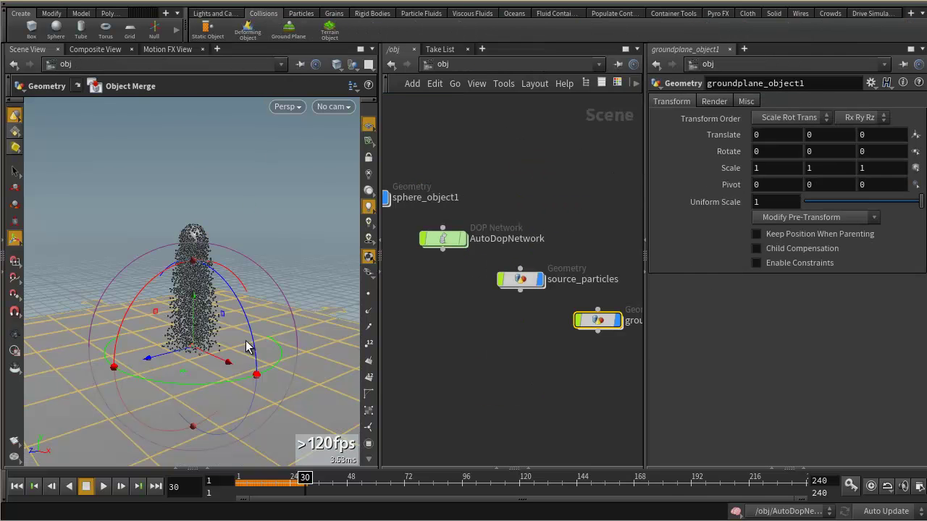
Step: Replay the simulation from frame 1 to frame 72 and view how the particles meet the ground plane
{"action": "left_click", "coordinate": [19, 489]}
{"action": "left_click", "coordinate": [104, 487]}
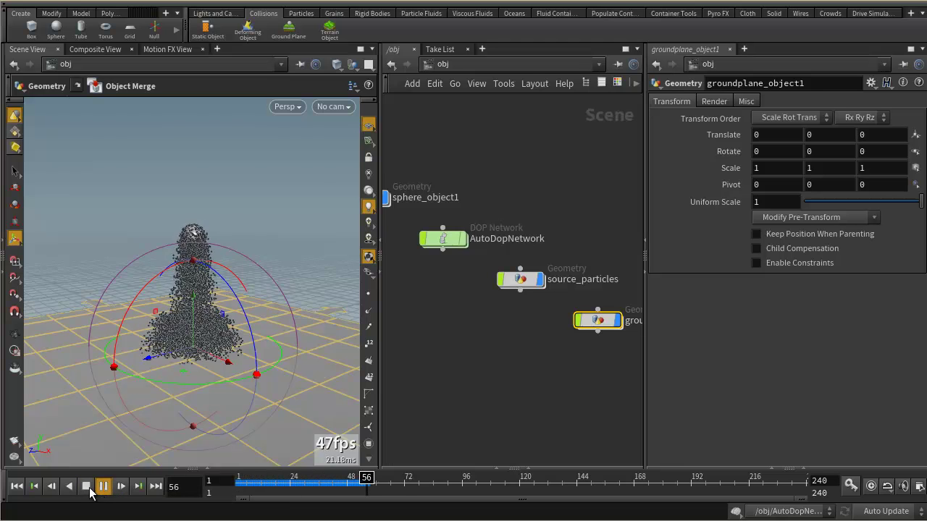
{"action": "left_click", "coordinate": [85, 485]}
{"action": "key", "text": "Escape"}
{"action": "left_click_drag", "start_coordinate": [266, 292], "coordinate": [207, 279]}
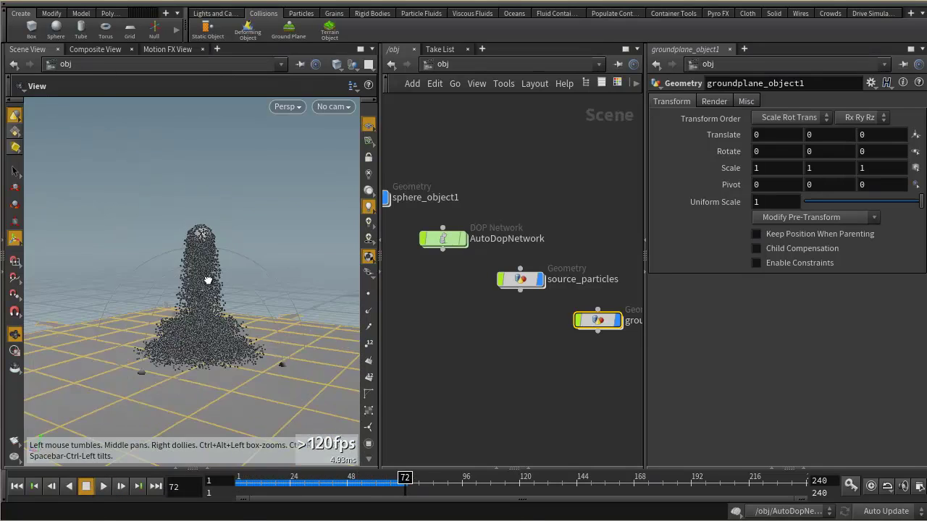
Step: Open AutoDopNetwork and lay out all nodes, including the ground plane branch
{"action": "key", "text": "r"}
{"action": "double_click", "coordinate": [438, 242]}
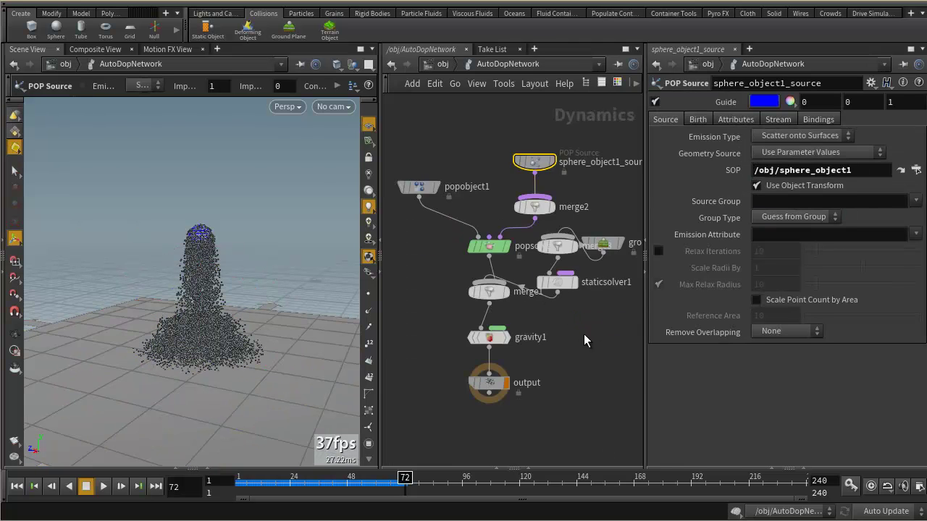
{"action": "key", "text": "l"}
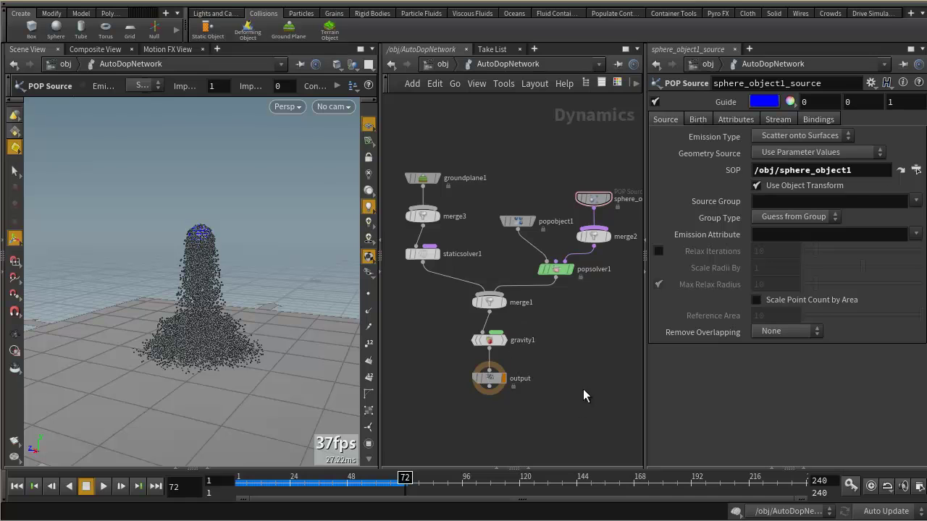
{"action": "middle_click_drag", "start_coordinate": [605, 313], "coordinate": [567, 314]}
{"action": "scroll", "coordinate": [562, 308], "scroll_direction": "up", "scroll_amount": 2}
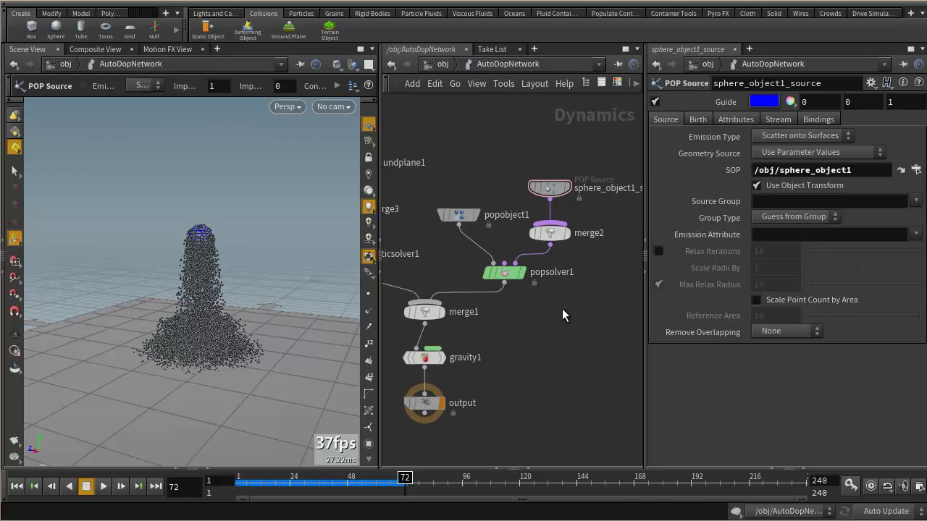
Step: Examine the parameters and connections of popobject1, popsolver1 and sphere_object1_source, shifting popobject1 to show its link to the solver
{"action": "left_click", "coordinate": [456, 216]}
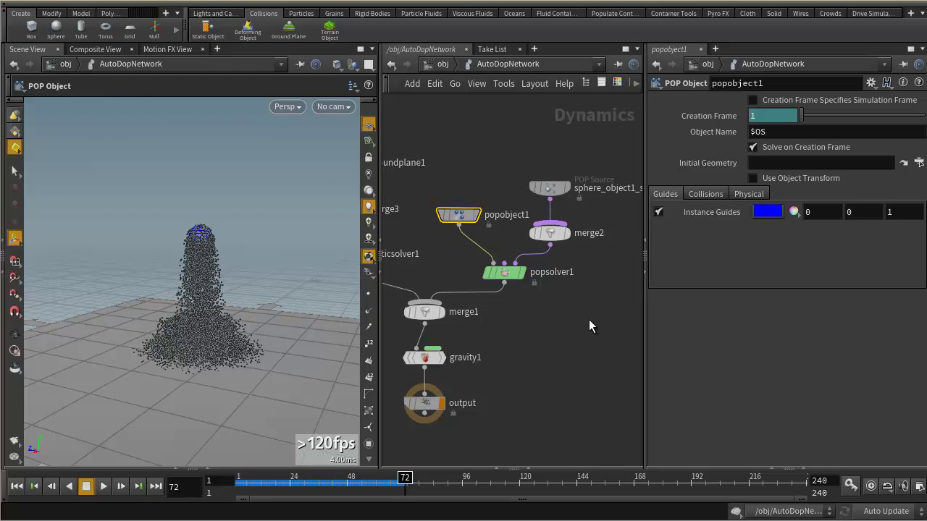
{"action": "left_click_drag", "start_coordinate": [459, 215], "coordinate": [486, 170]}
{"action": "left_click", "coordinate": [500, 278]}
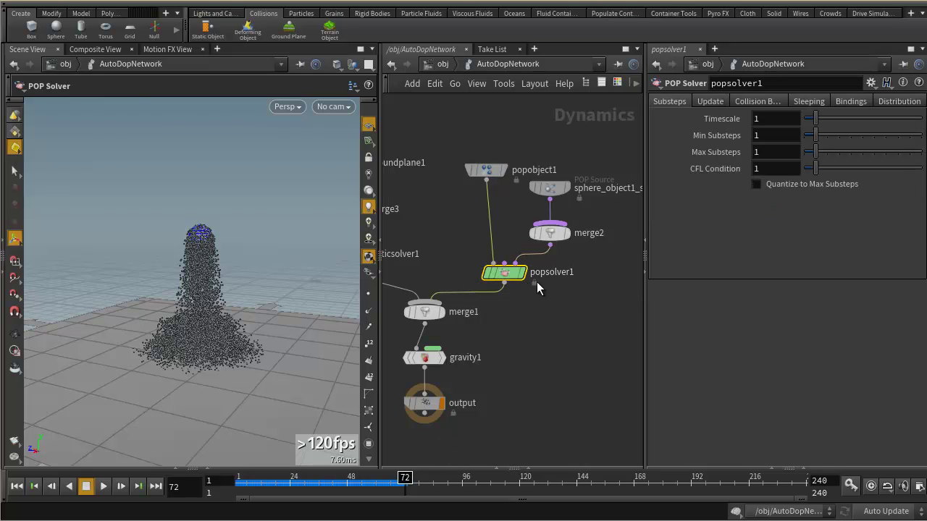
{"action": "left_click_drag", "start_coordinate": [486, 169], "coordinate": [447, 192]}
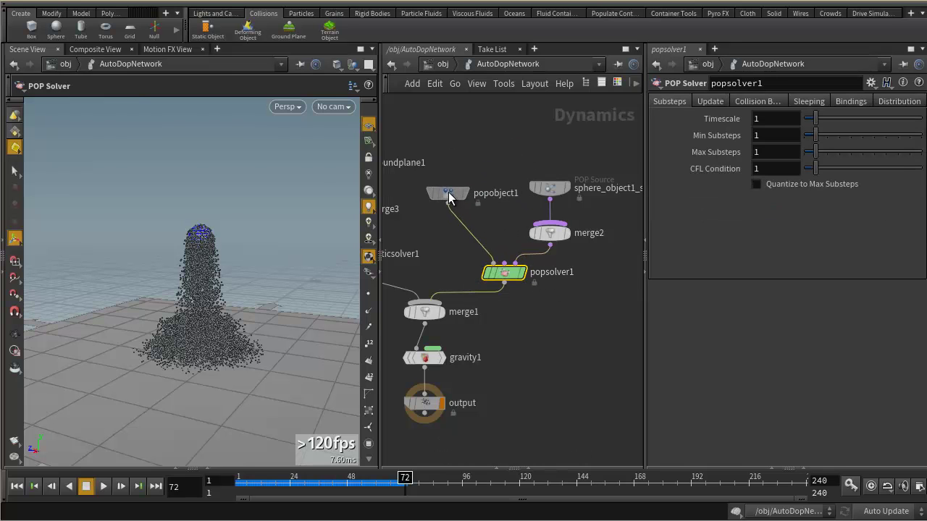
{"action": "left_click", "coordinate": [552, 191]}
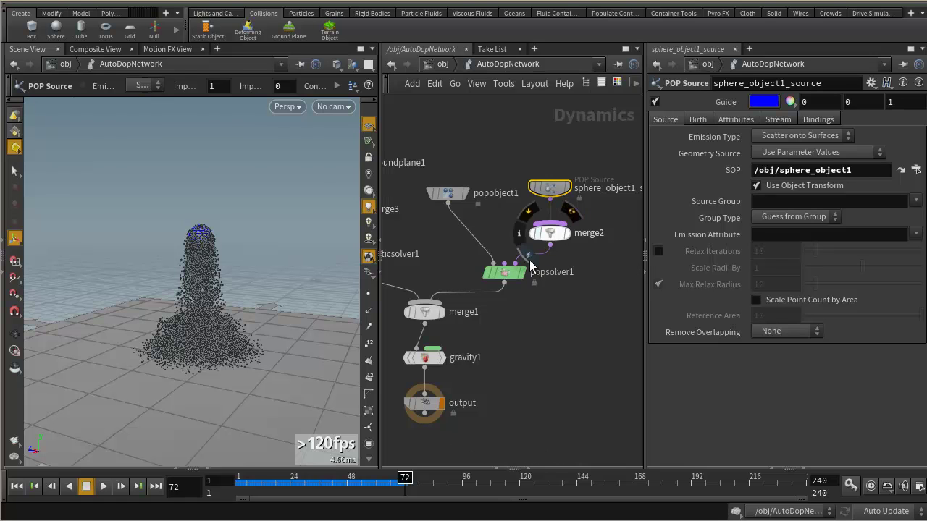
{"action": "left_click", "coordinate": [507, 272]}
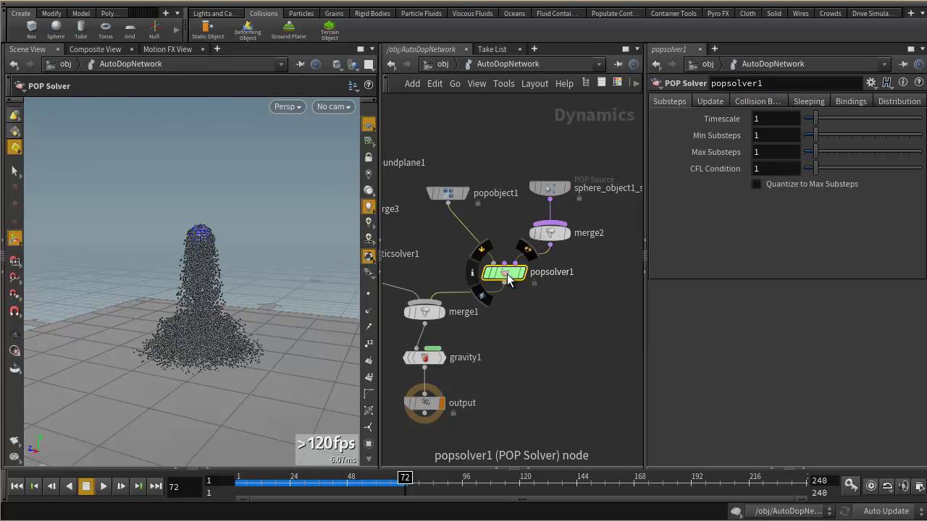
{"action": "left_click_drag", "start_coordinate": [447, 192], "coordinate": [474, 172]}
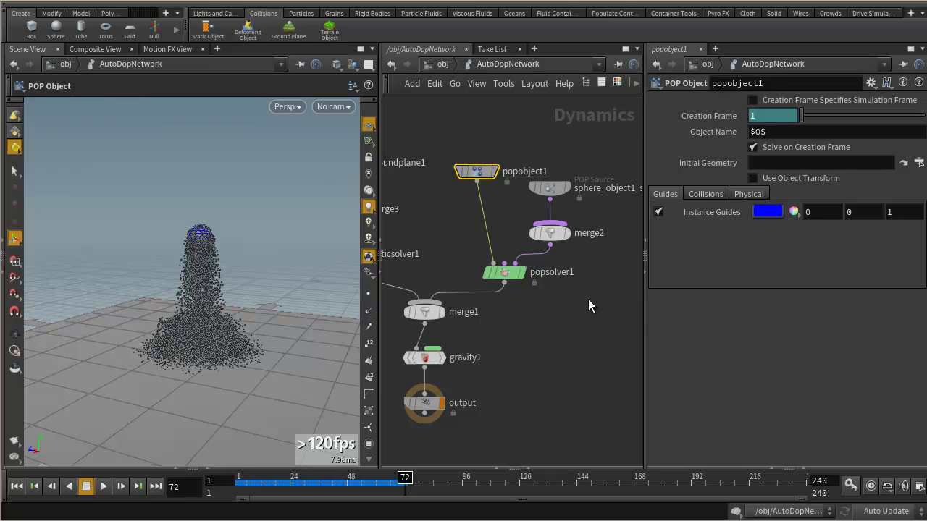
Step: Open source_particles and inspect the DOP Network and DOP Node paths of the import_source node
{"action": "left_click", "coordinate": [442, 64]}
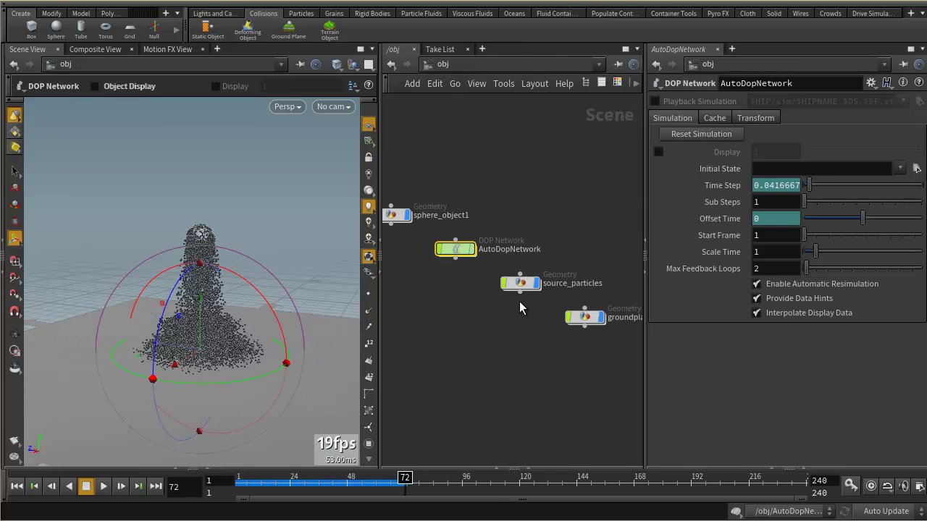
{"action": "double_click", "coordinate": [511, 279]}
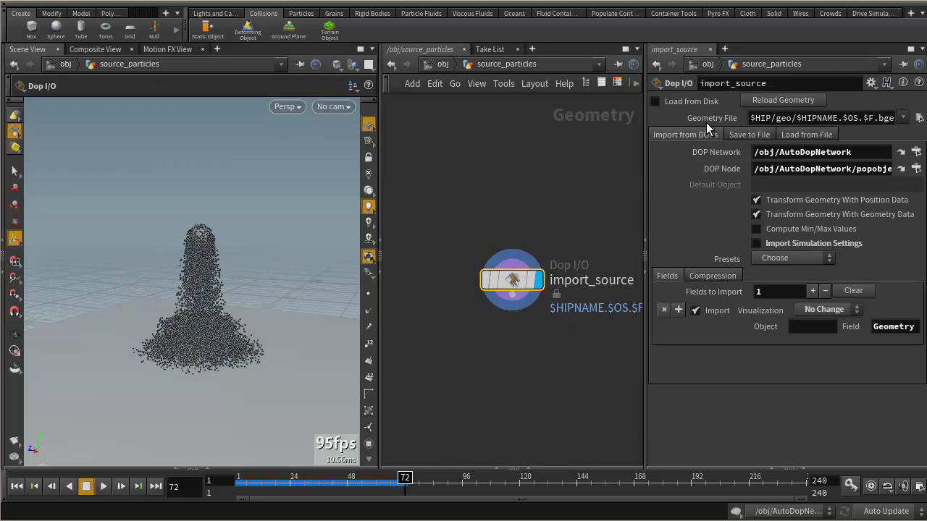
{"action": "middle_click_drag", "start_coordinate": [562, 246], "coordinate": [510, 220]}
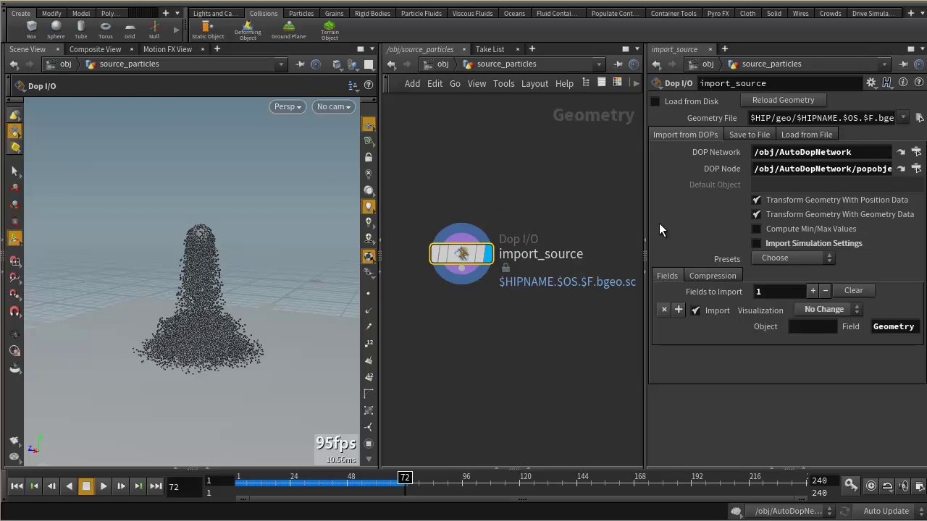
{"action": "left_click_drag", "start_coordinate": [856, 169], "coordinate": [916, 169]}
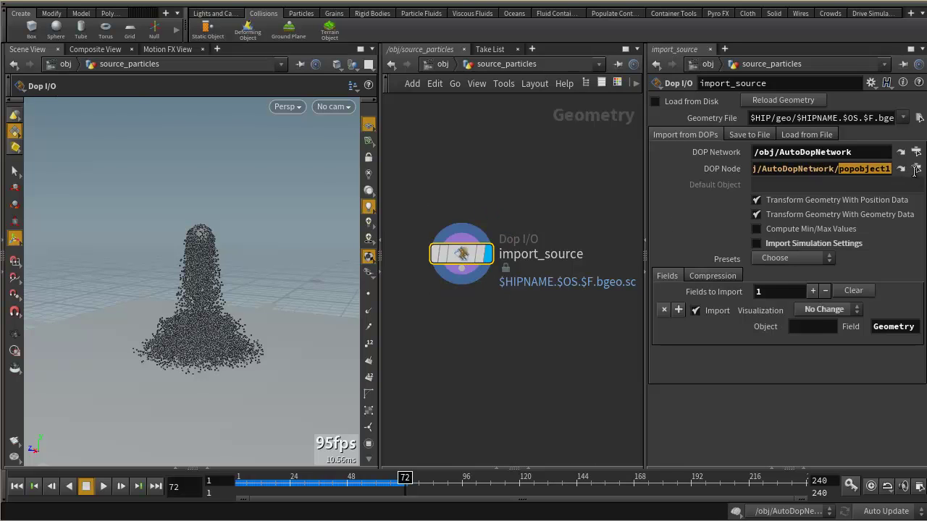
{"action": "left_click", "coordinate": [834, 152]}
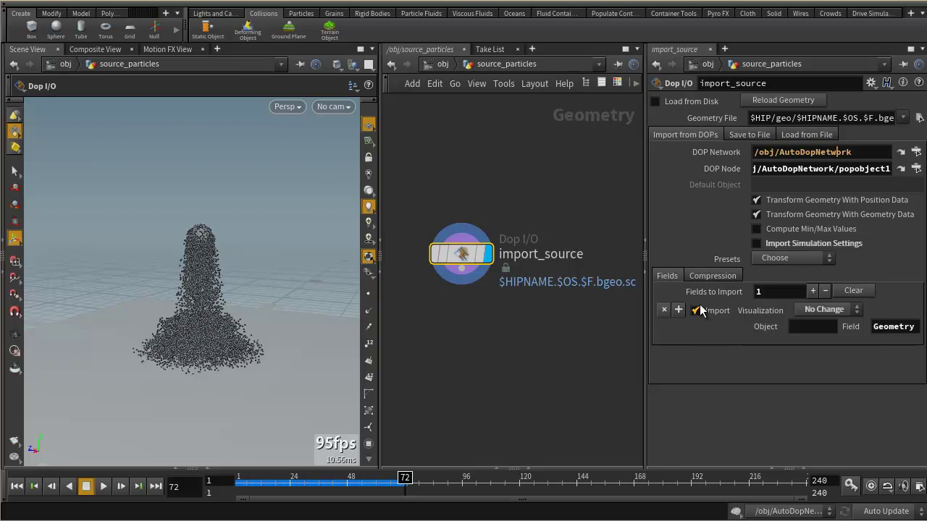
Step: Move import_source higher in the network and review its node info with points, attributes and groups
{"action": "middle_click", "coordinate": [461, 254]}
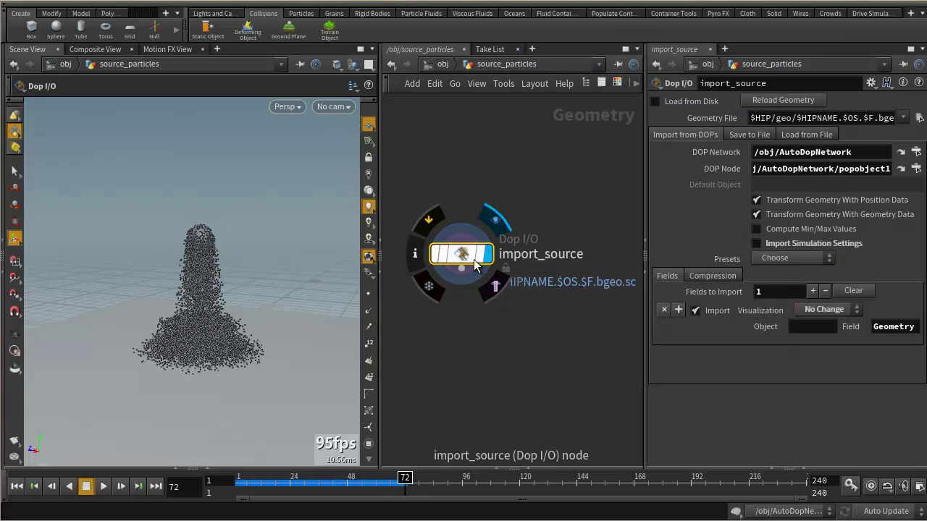
{"action": "left_click_drag", "start_coordinate": [471, 256], "coordinate": [478, 203]}
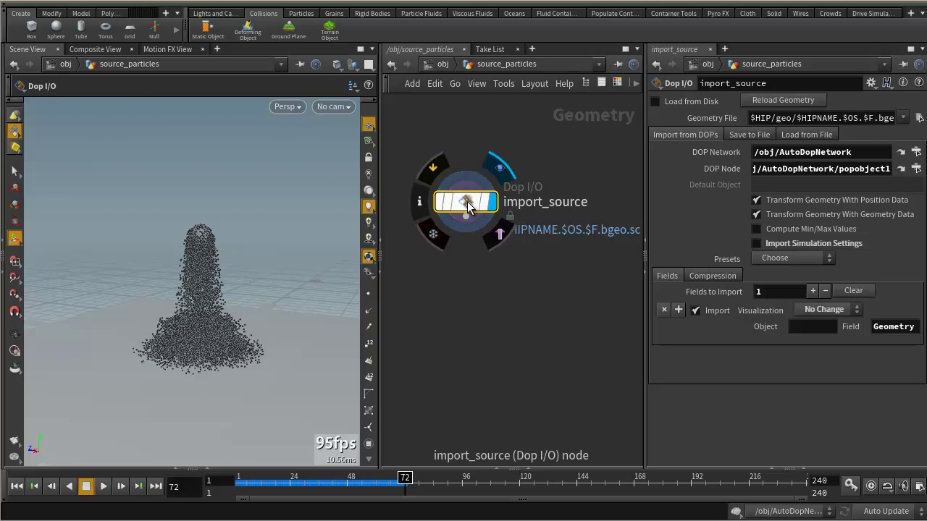
{"action": "left_click", "coordinate": [419, 201]}
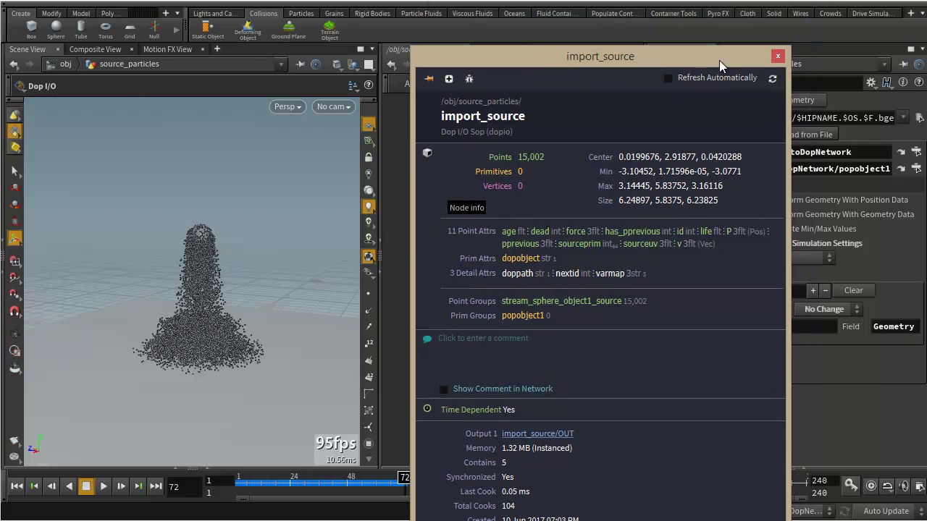
{"action": "left_click", "coordinate": [775, 56]}
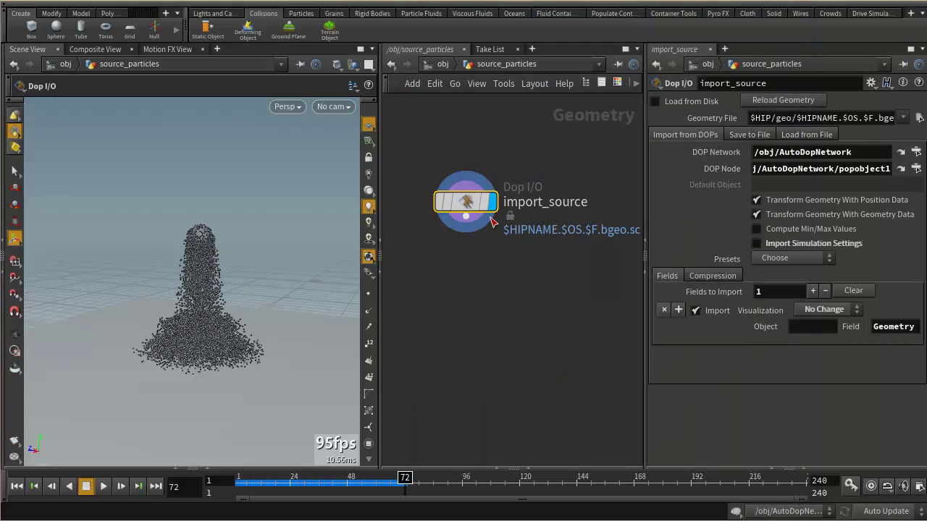
Step: Add an Attribute Delete node after import_source and set its Point Attributes to *
{"action": "key", "text": "Tab"}
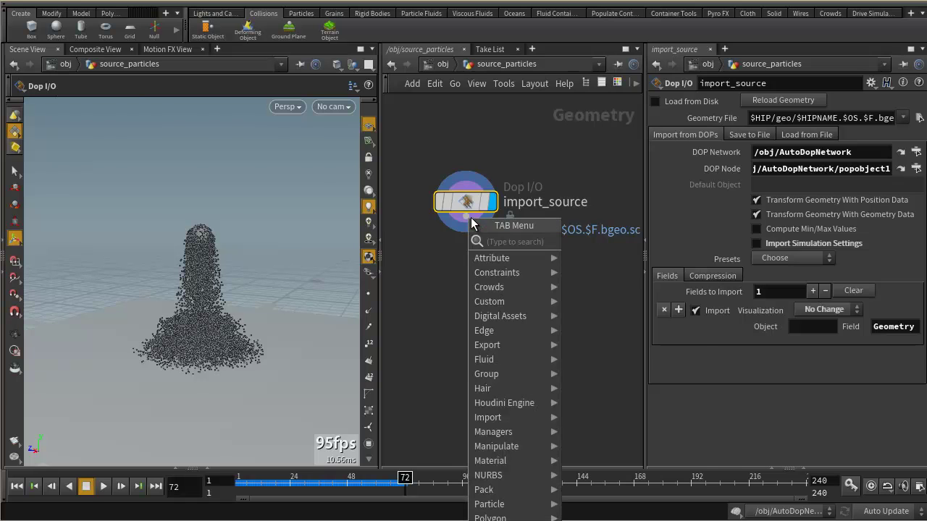
{"action": "type", "text": "del"}
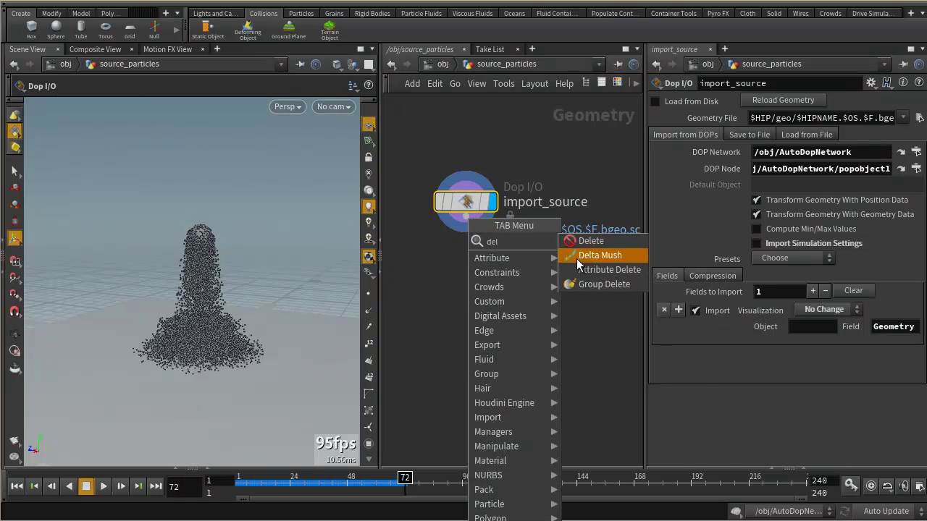
{"action": "key", "text": "Escape"}
{"action": "left_click", "coordinate": [485, 271]}
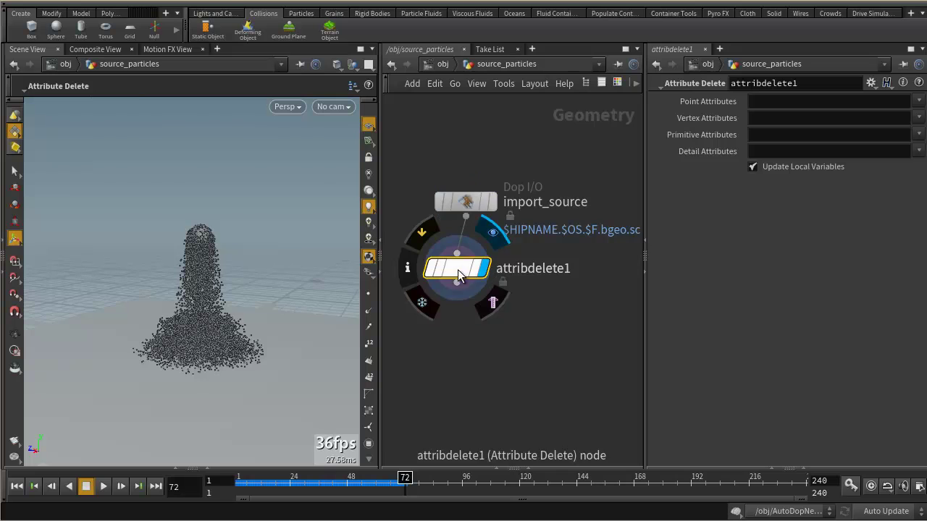
{"action": "left_click", "coordinate": [776, 105]}
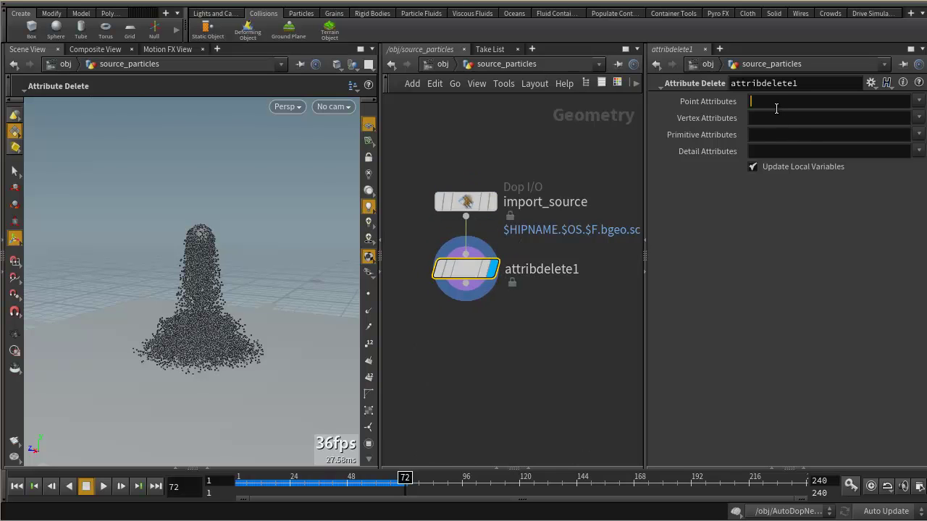
{"action": "type", "text": "*"}
{"action": "middle_click", "coordinate": [489, 268]}
Step: Return to object level, reset the timeline to frame 1 and reopen AutoDopNetwork with its whole node tree in view
{"action": "left_click", "coordinate": [444, 66]}
{"action": "middle_click_drag", "start_coordinate": [462, 300], "coordinate": [524, 289]}
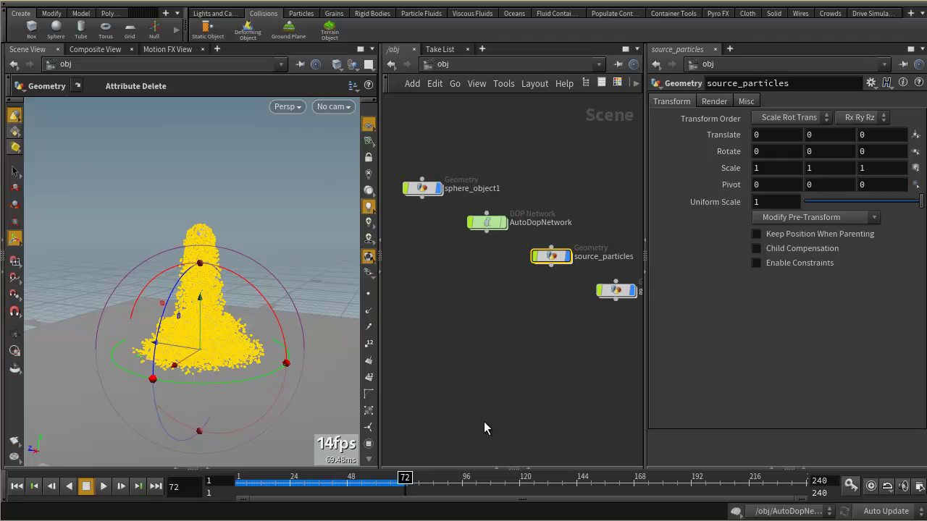
{"action": "left_click", "coordinate": [16, 486]}
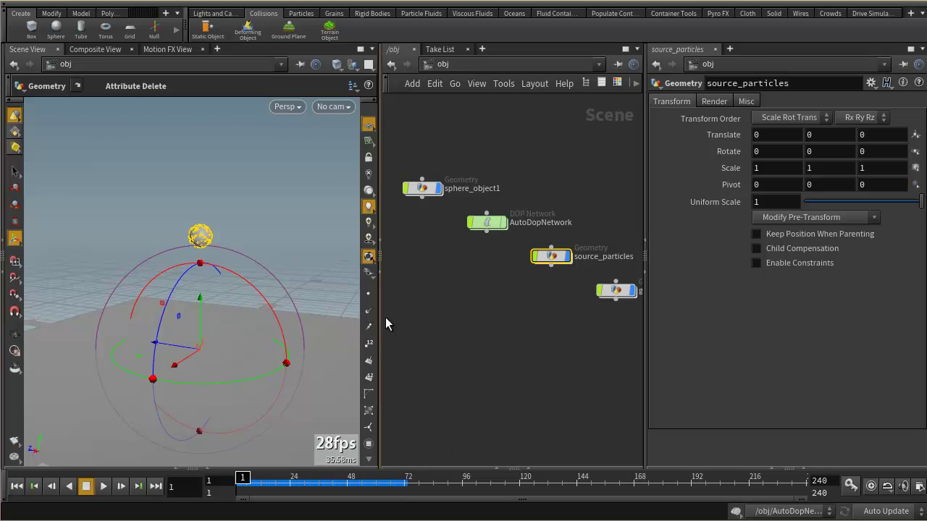
{"action": "double_click", "coordinate": [487, 223]}
{"action": "middle_click_drag", "start_coordinate": [497, 330], "coordinate": [549, 311]}
{"action": "scroll", "coordinate": [493, 140], "scroll_direction": "down", "scroll_amount": 3}
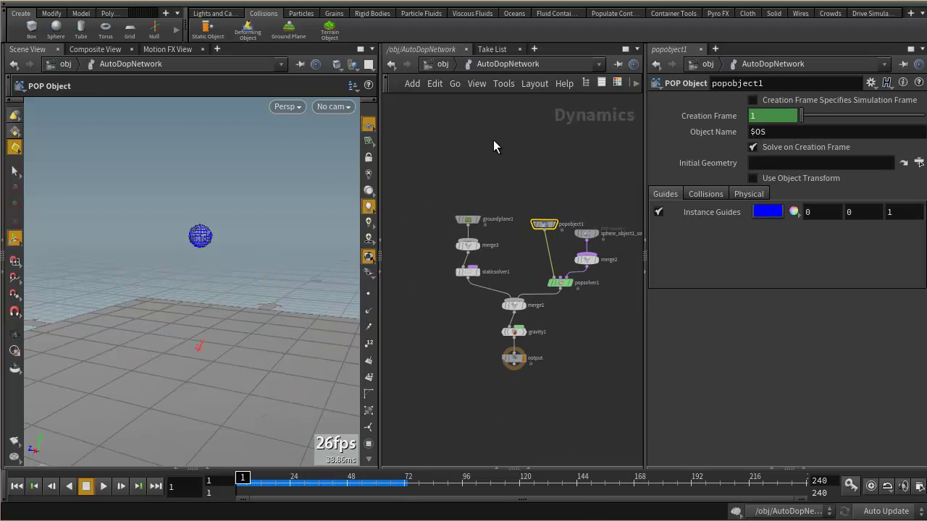
Step: Browse the POP nodes available for AutoDopNetwork and review its current node tree
{"action": "key", "text": "Tab"}
{"action": "mouse_move", "coordinate": [530, 382]}
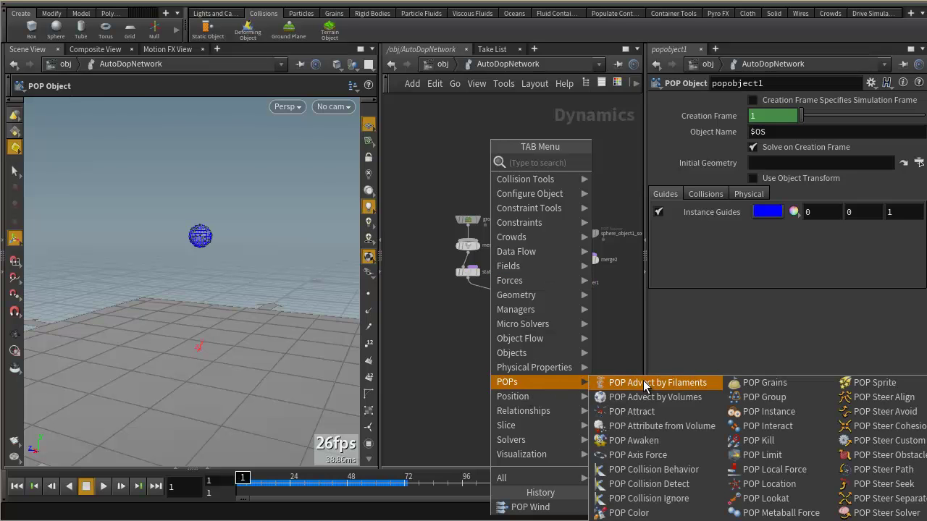
{"action": "left_click", "coordinate": [657, 456]}
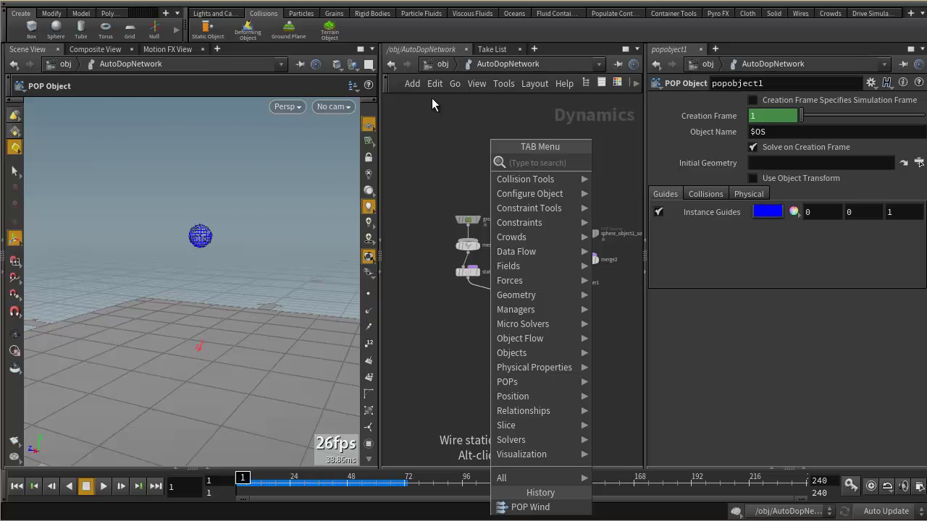
{"action": "key", "text": "Escape"}
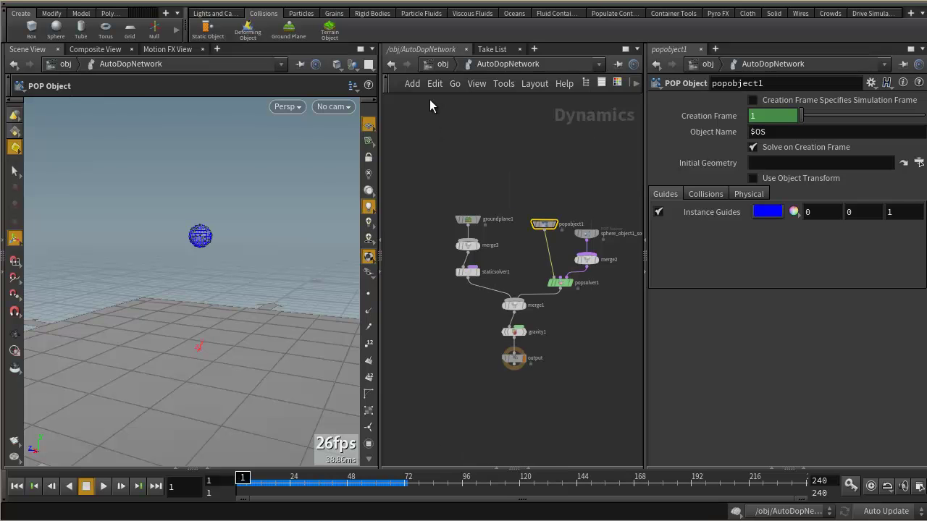
{"action": "key", "text": "Tab"}
{"action": "mouse_move", "coordinate": [499, 342]}
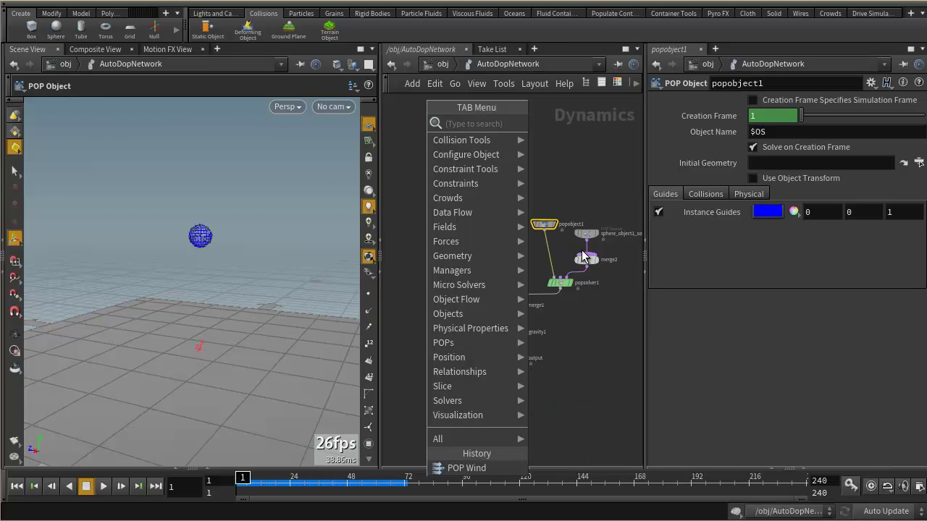
{"action": "left_click", "coordinate": [579, 181]}
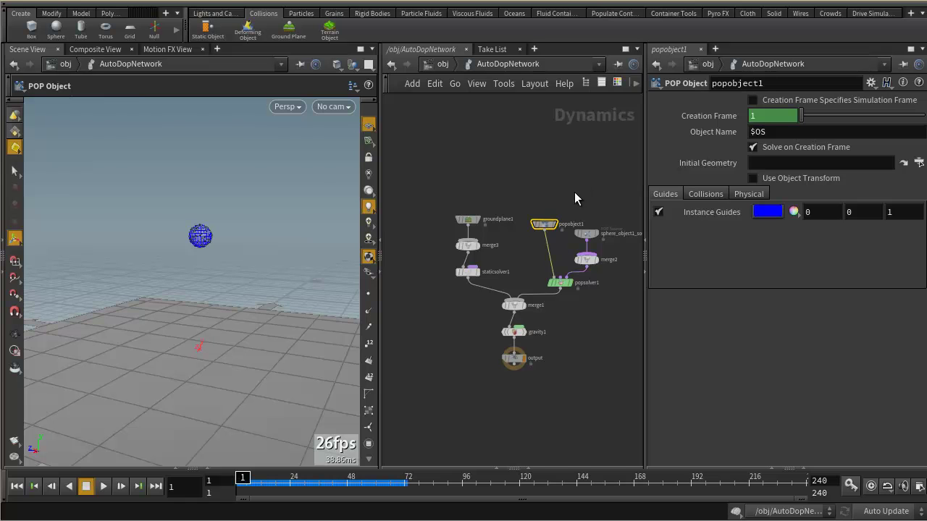
{"action": "scroll", "coordinate": [564, 250], "scroll_direction": "up", "scroll_amount": 3}
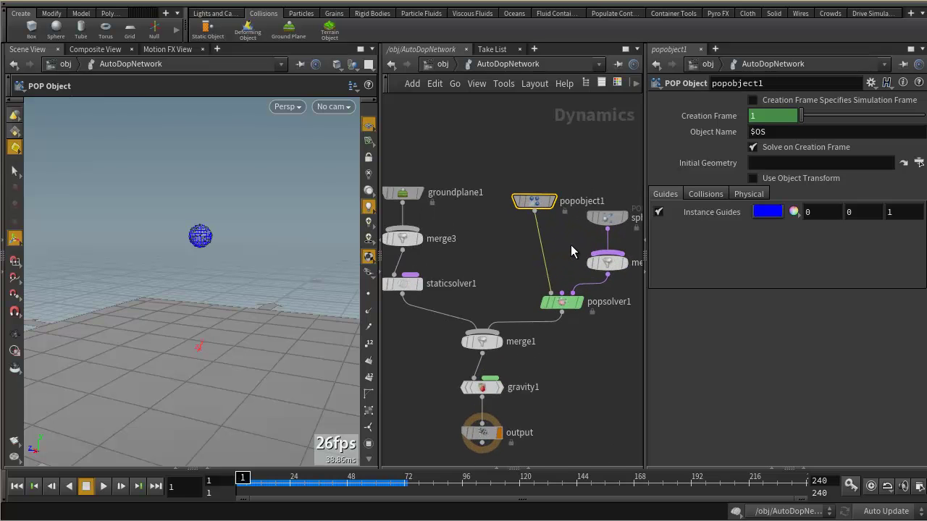
{"action": "middle_click_drag", "start_coordinate": [570, 245], "coordinate": [533, 245]}
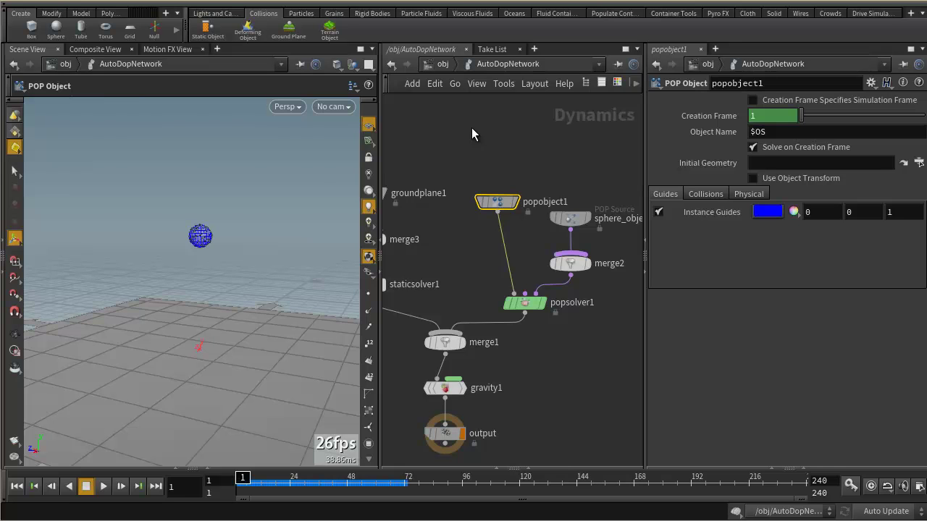
{"action": "key", "text": "Tab"}
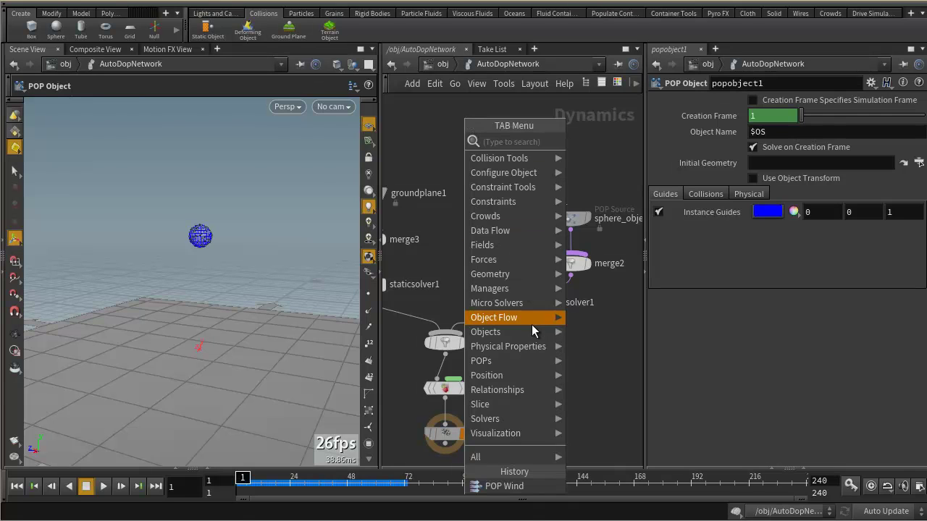
{"action": "mouse_move", "coordinate": [521, 359]}
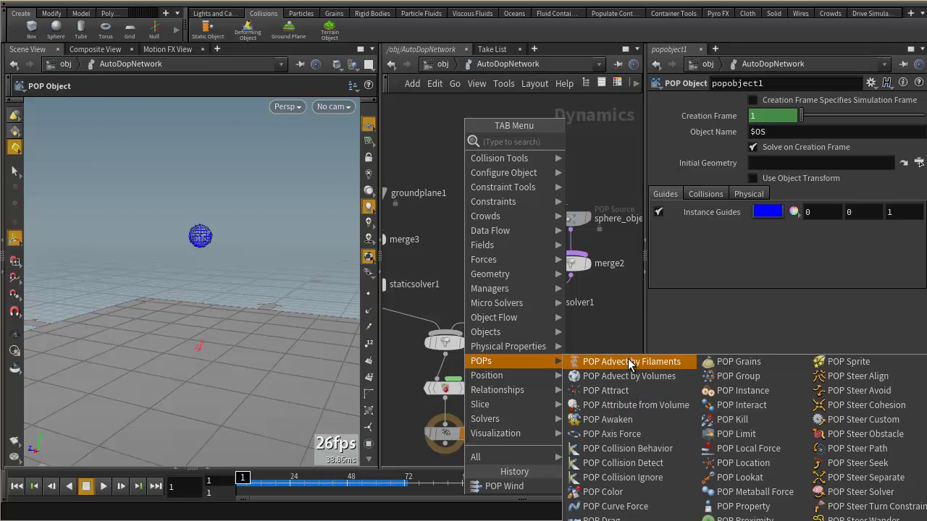
{"action": "scroll", "coordinate": [599, 373], "scroll_direction": "down", "scroll_amount": 3}
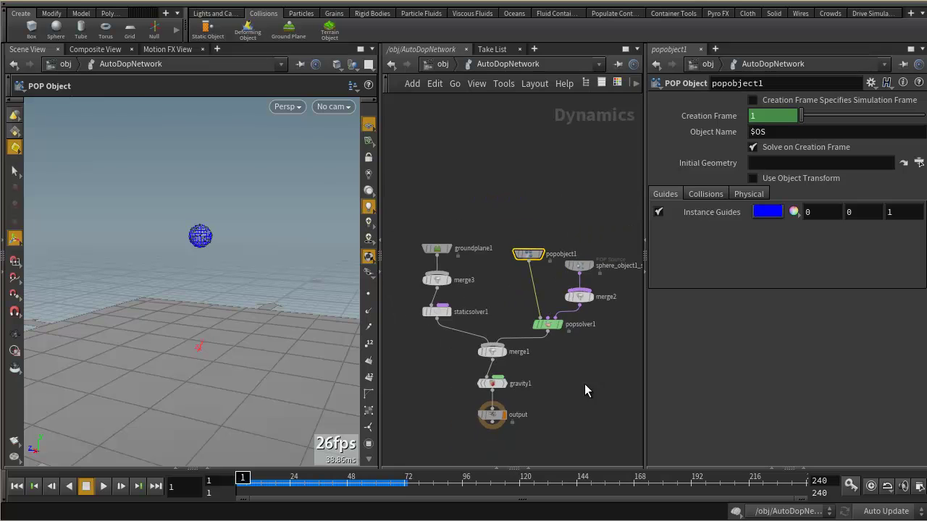
{"action": "middle_click_drag", "start_coordinate": [584, 384], "coordinate": [581, 317]}
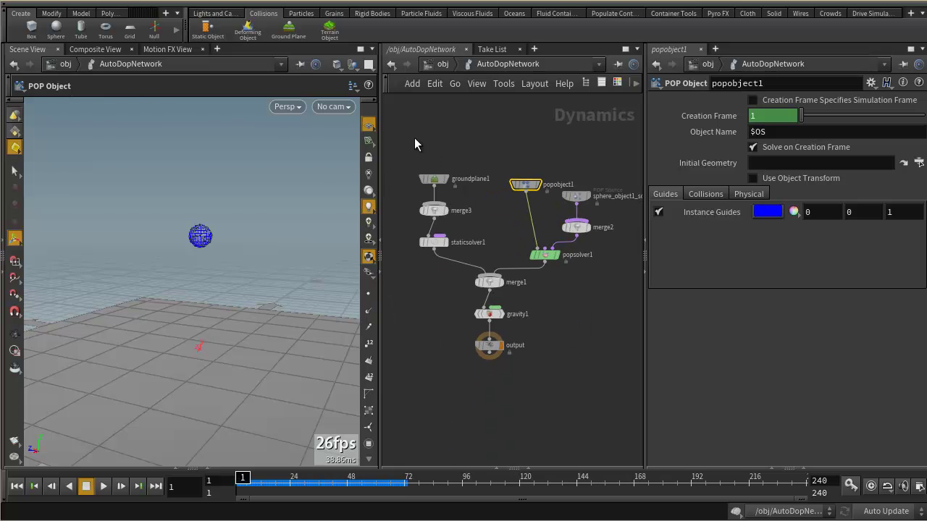
Step: Return to object level and delete sphere_object1, AutoDopNetwork, source_particles and the ground plane object
{"action": "key", "text": "u"}
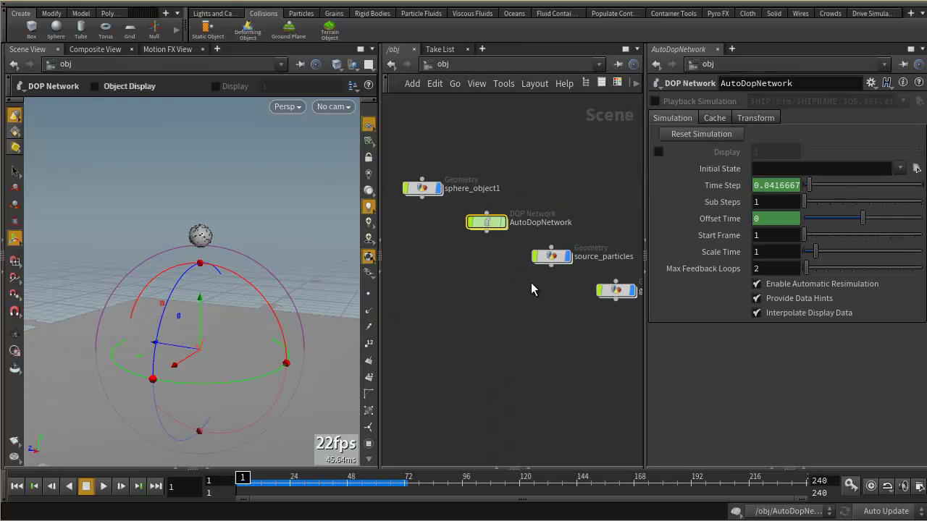
{"action": "scroll", "coordinate": [533, 286], "scroll_direction": "down", "scroll_amount": 2}
{"action": "left_click_drag", "start_coordinate": [451, 152], "coordinate": [598, 405]}
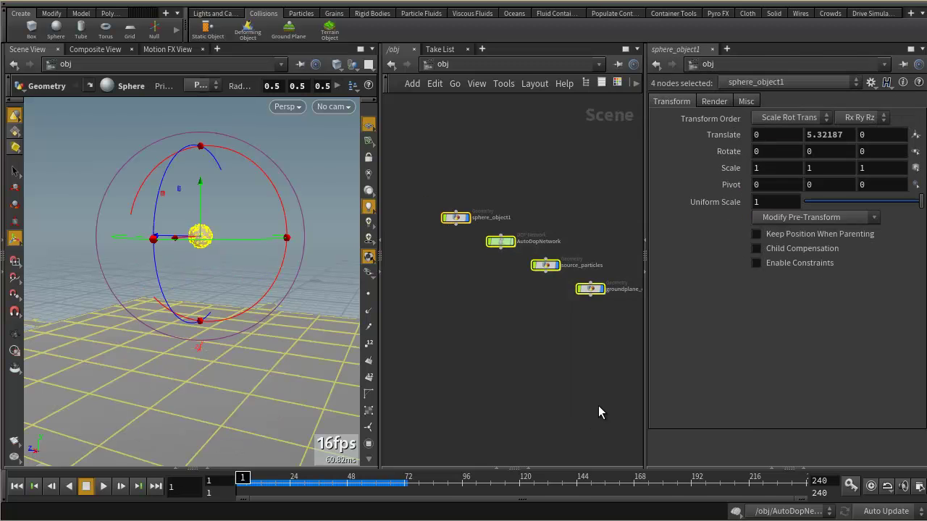
{"action": "key", "text": "Delete"}
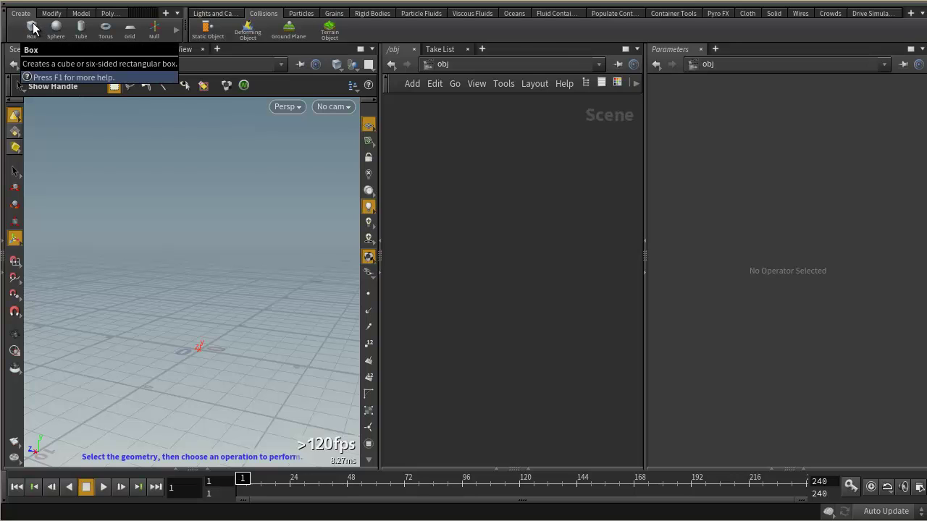
Step: Create a sphere, raise it to about 7.04 in Y, and move its node toward the middle of the network
{"action": "left_click", "coordinate": [56, 27]}
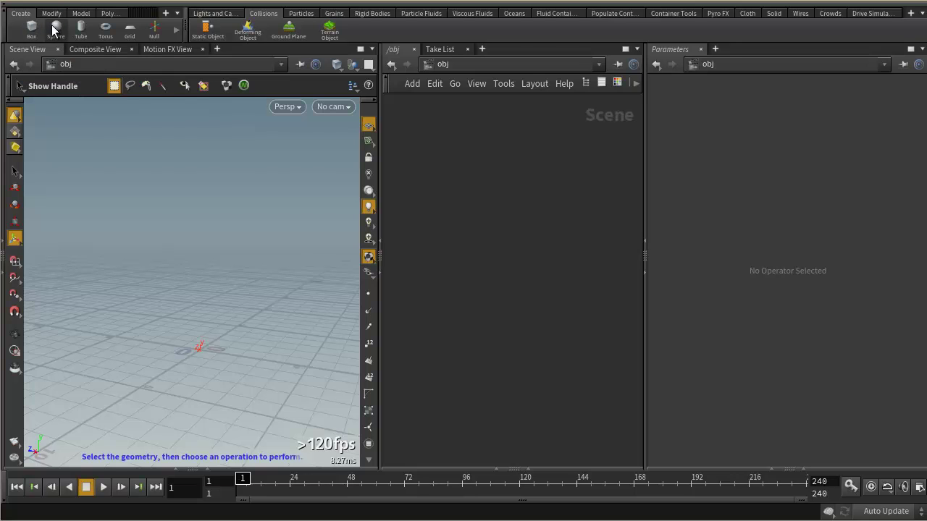
{"action": "left_click", "coordinate": [217, 311]}
{"action": "left_click_drag", "start_coordinate": [201, 300], "coordinate": [207, 152]}
{"action": "left_click_drag", "start_coordinate": [250, 195], "coordinate": [241, 246]}
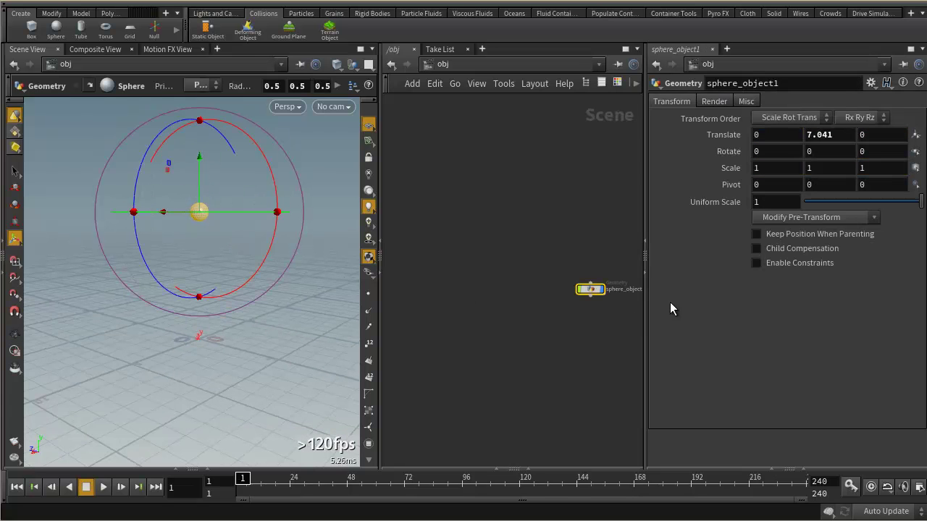
{"action": "left_click_drag", "start_coordinate": [591, 290], "coordinate": [507, 285]}
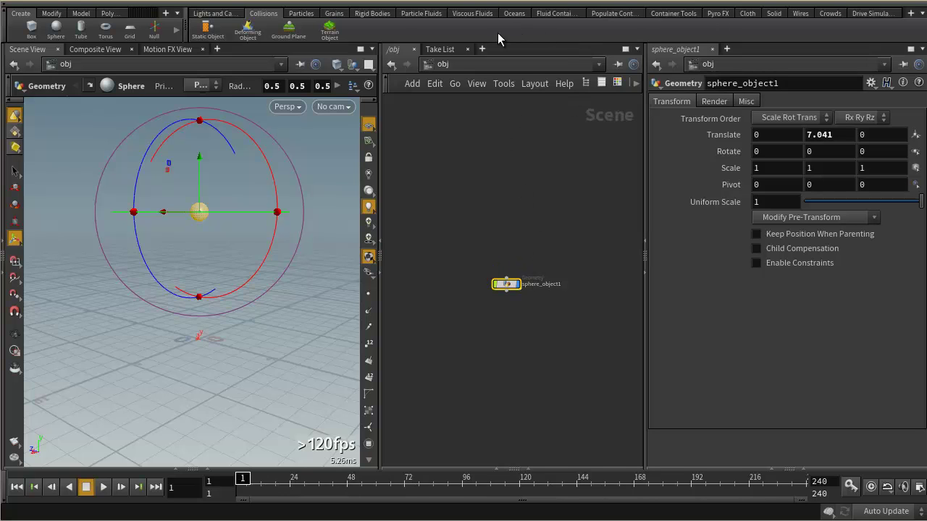
Step: Apply Emit Particle Fluid to the sphere without choosing an existing fluid object to emit into
{"action": "left_click", "coordinate": [420, 14]}
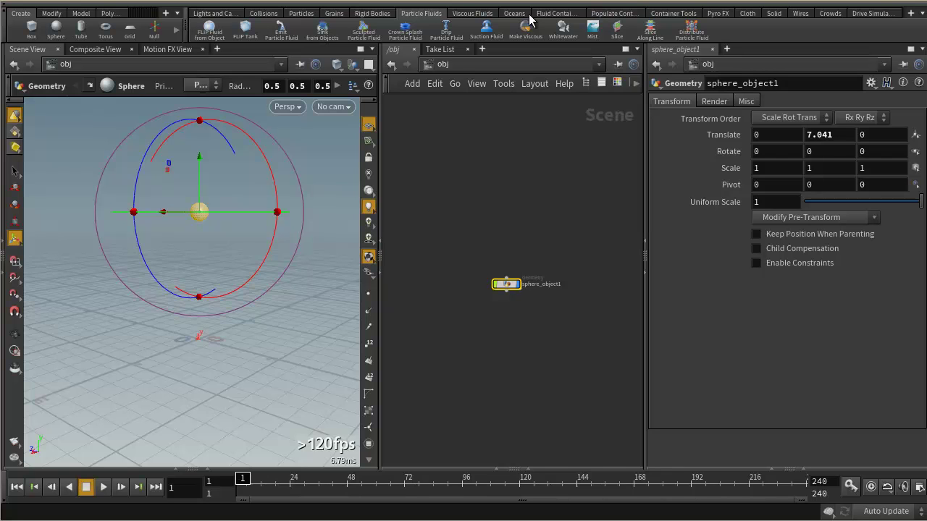
{"action": "left_click", "coordinate": [281, 30]}
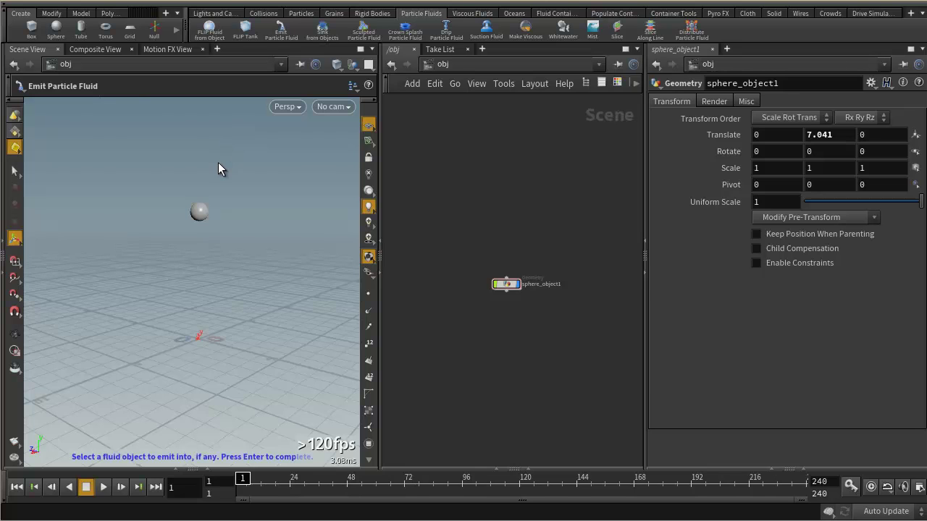
{"action": "key", "text": "Return"}
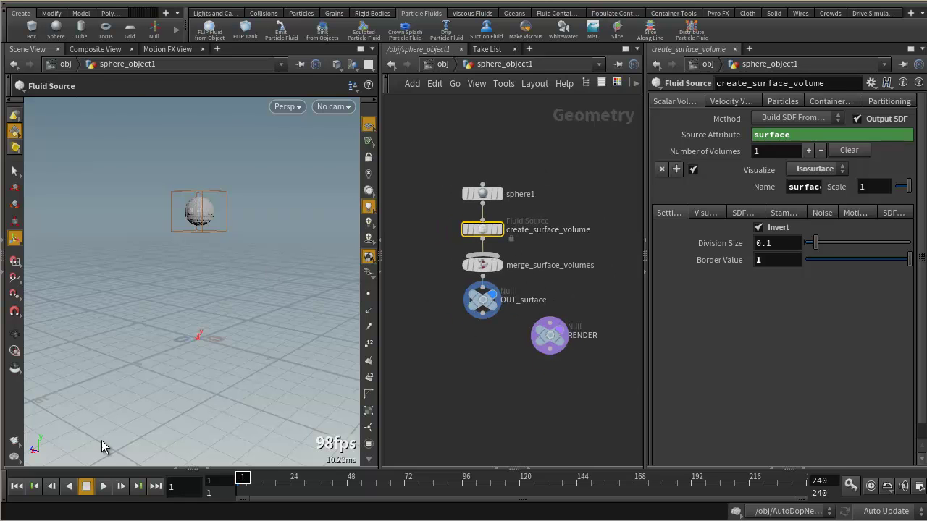
Step: Play the fluid emission to about frame 30, stop it and rewind to frame 1
{"action": "left_click", "coordinate": [102, 486]}
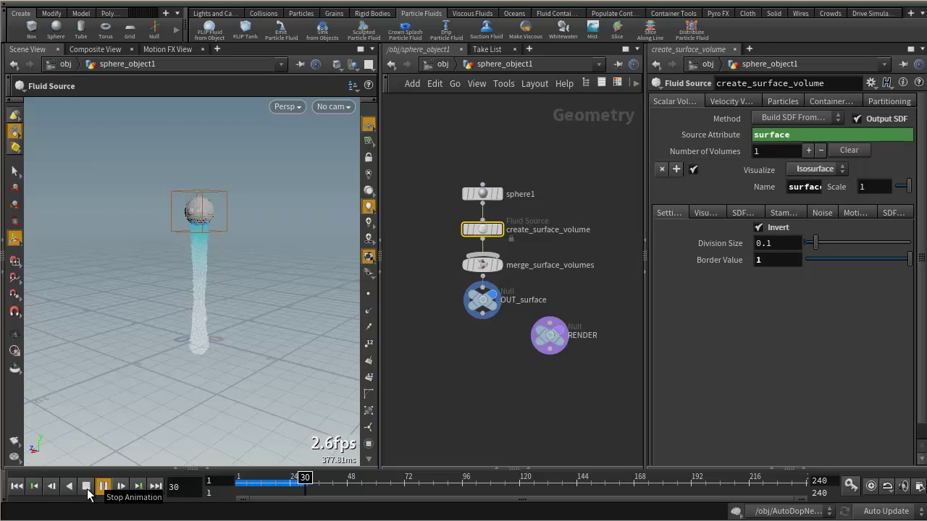
{"action": "left_click", "coordinate": [87, 490]}
{"action": "left_click", "coordinate": [17, 485]}
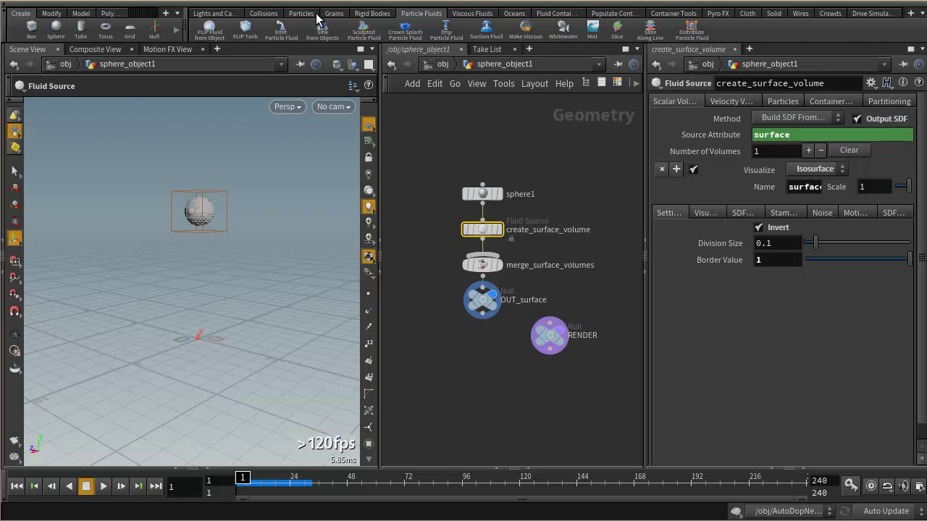
Step: Add a Ground Plane collision object to the fluid simulation
{"action": "left_click", "coordinate": [360, 16]}
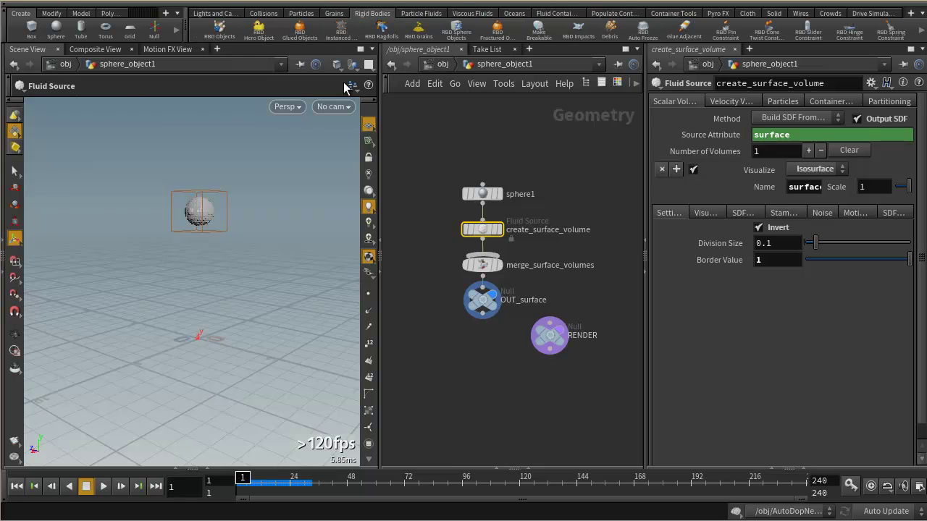
{"action": "left_click", "coordinate": [276, 14]}
{"action": "left_click", "coordinate": [289, 29]}
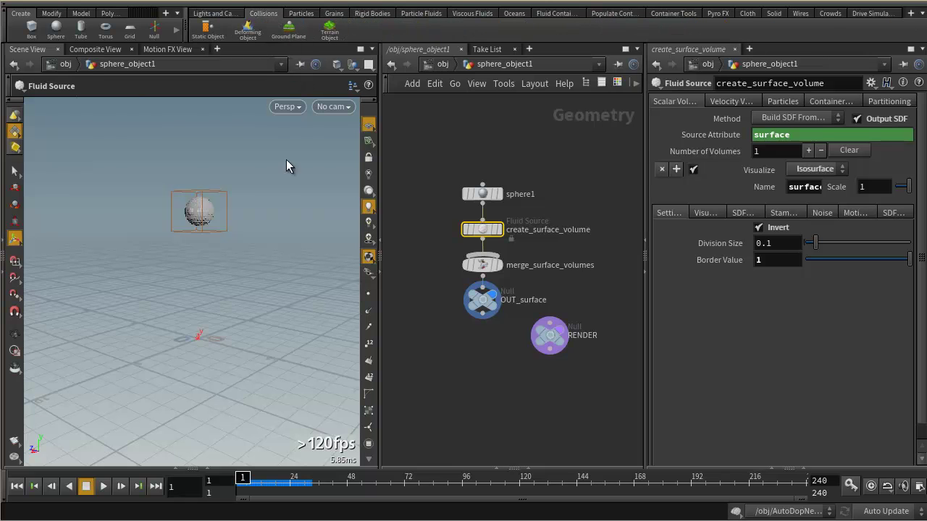
Step: Play the simulation to frame 41 and inspect how the fluid collides with the ground plane
{"action": "left_click", "coordinate": [103, 487]}
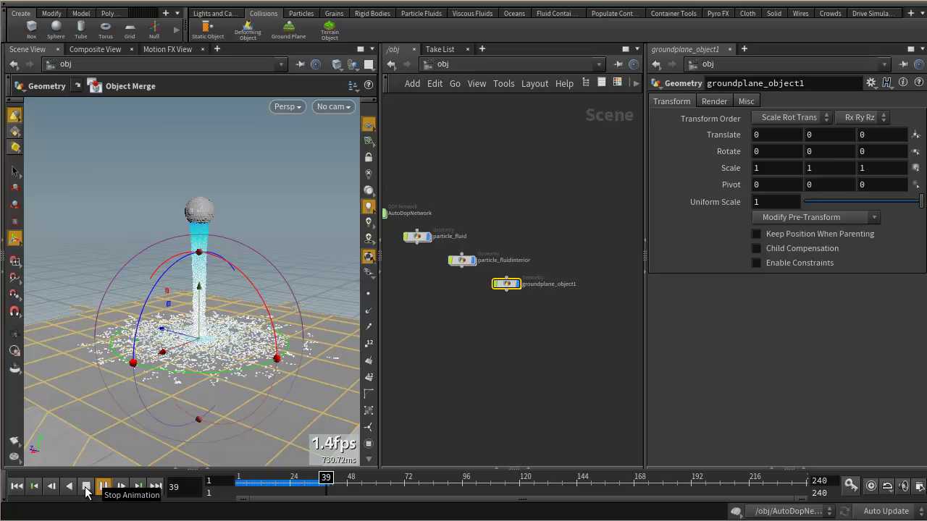
{"action": "left_click", "coordinate": [85, 486]}
{"action": "key", "text": "Escape"}
{"action": "left_click_drag", "start_coordinate": [269, 330], "coordinate": [252, 315]}
{"action": "key", "text": "Return"}
Step: Open AutoDopNetwork and automatically lay out all of its nodes
{"action": "middle_click_drag", "start_coordinate": [472, 320], "coordinate": [538, 336]}
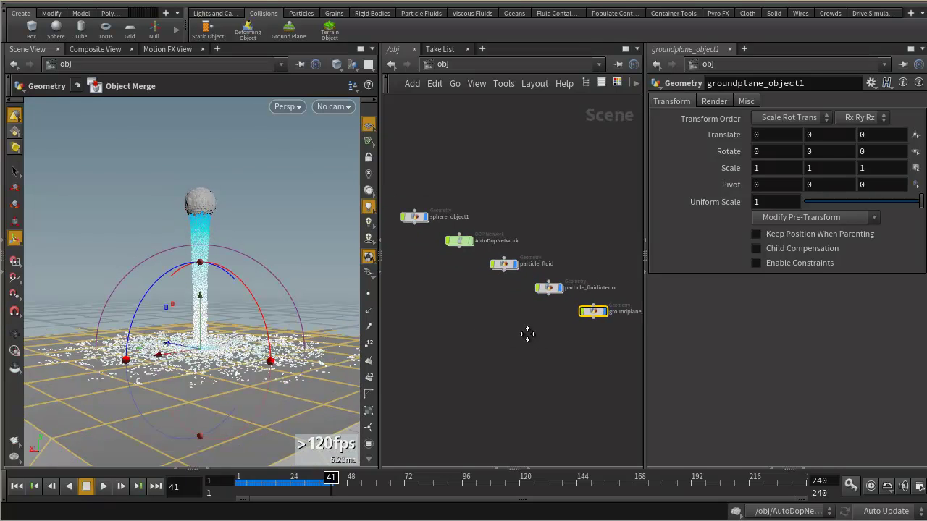
{"action": "scroll", "coordinate": [525, 308], "scroll_direction": "up", "scroll_amount": 3}
{"action": "double_click", "coordinate": [467, 218]}
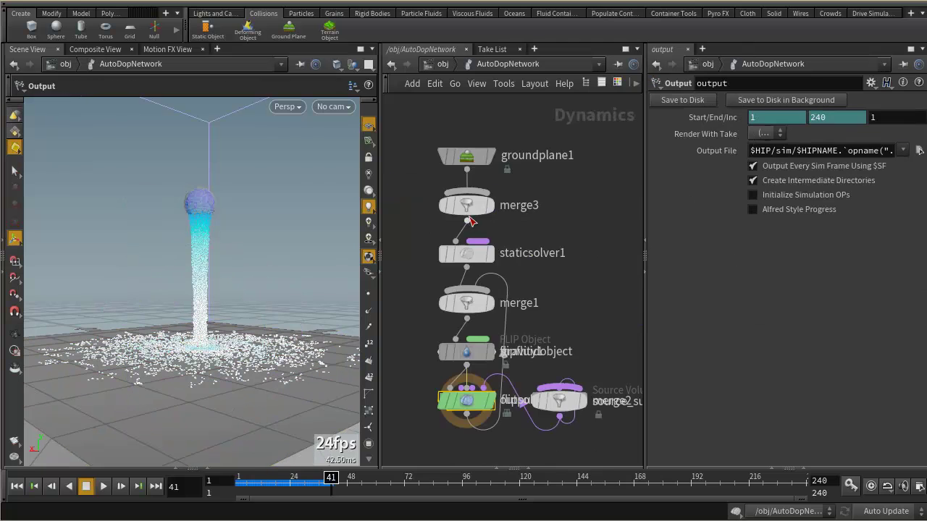
{"action": "scroll", "coordinate": [569, 254], "scroll_direction": "down", "scroll_amount": 2}
{"action": "key", "text": "l"}
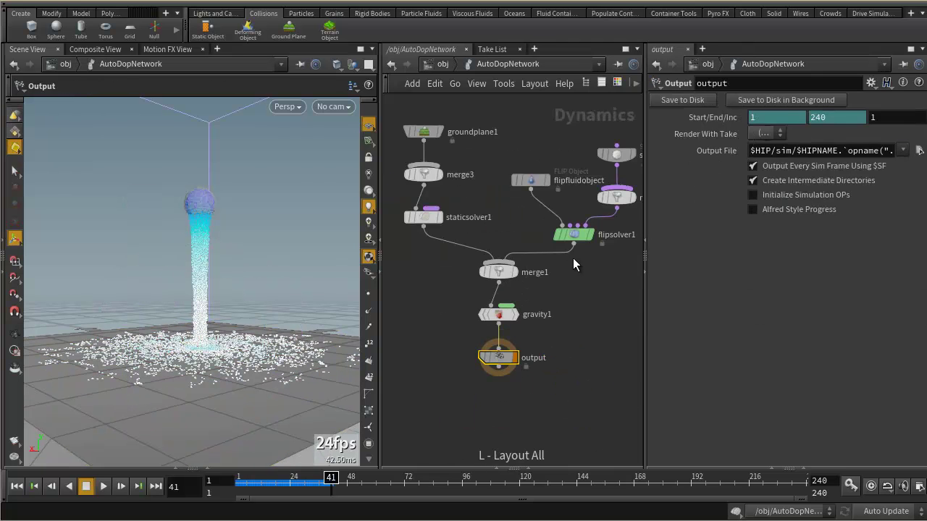
Step: Move flipfluidobject above the rest of the network and shift flipsolver1 closer beneath it
{"action": "left_click_drag", "start_coordinate": [527, 257], "coordinate": [485, 158]}
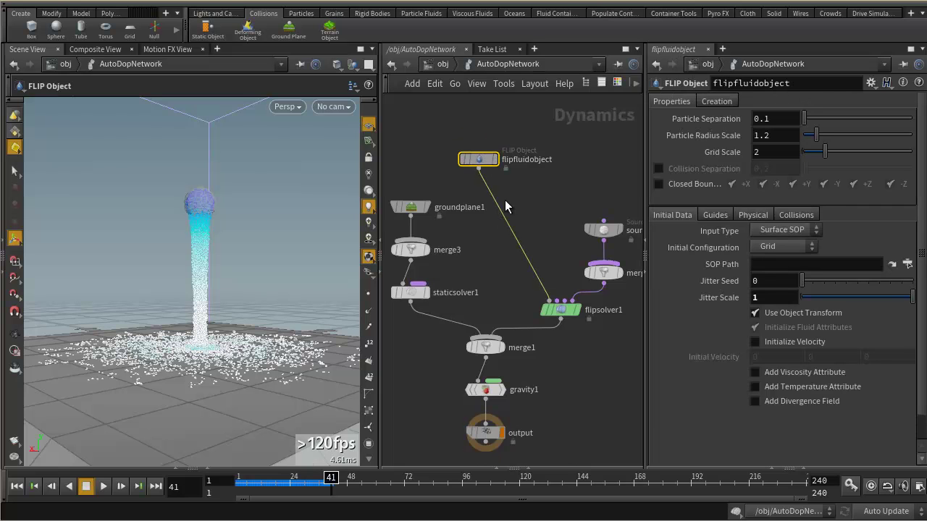
{"action": "left_click_drag", "start_coordinate": [480, 164], "coordinate": [496, 160]}
{"action": "left_click_drag", "start_coordinate": [562, 312], "coordinate": [527, 309]}
{"action": "middle_click_drag", "start_coordinate": [612, 332], "coordinate": [585, 337]}
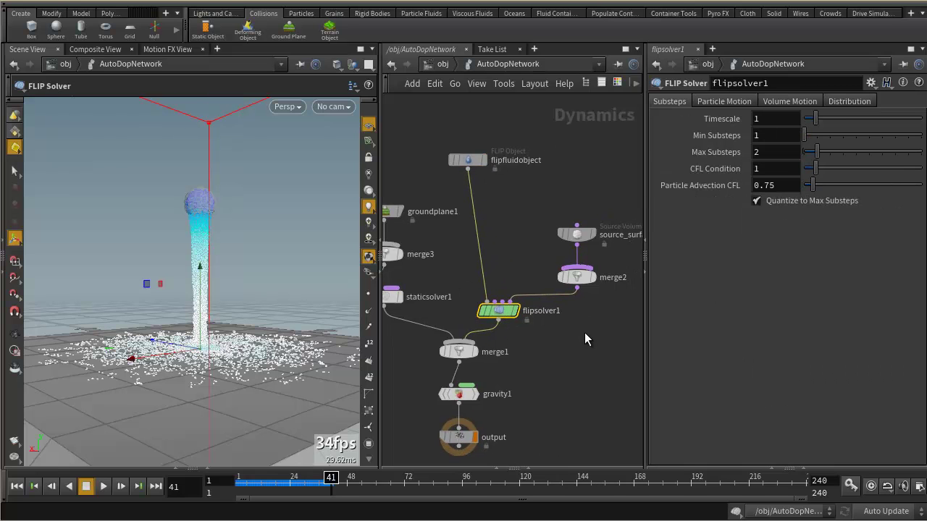
Step: Inspect the sphere's Source Volume parameters and the flipsolver1 input that receives its sourcing
{"action": "left_click", "coordinate": [577, 236]}
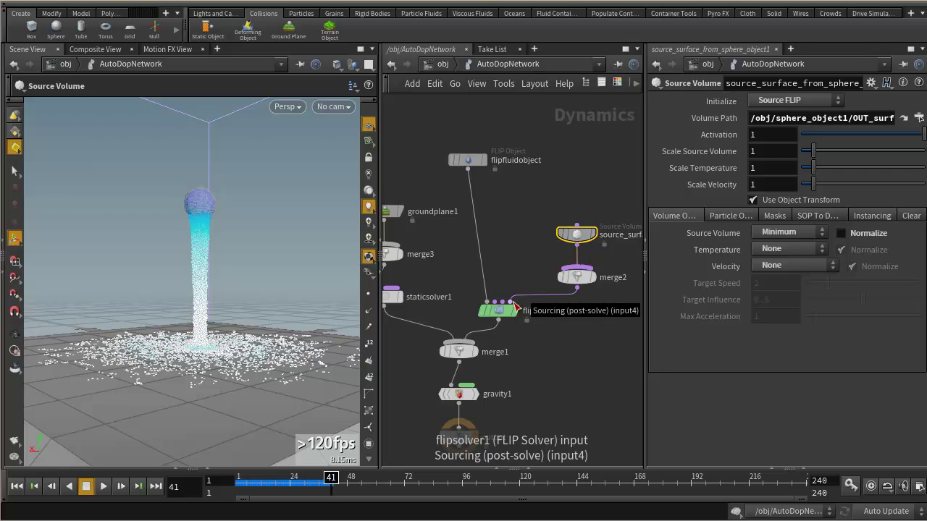
{"action": "mouse_move", "coordinate": [506, 316]}
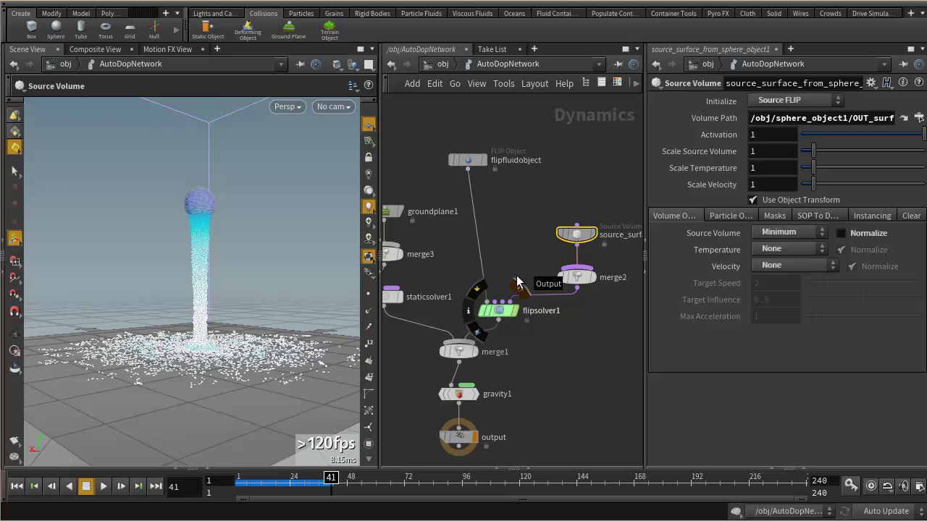
{"action": "mouse_move", "coordinate": [579, 241]}
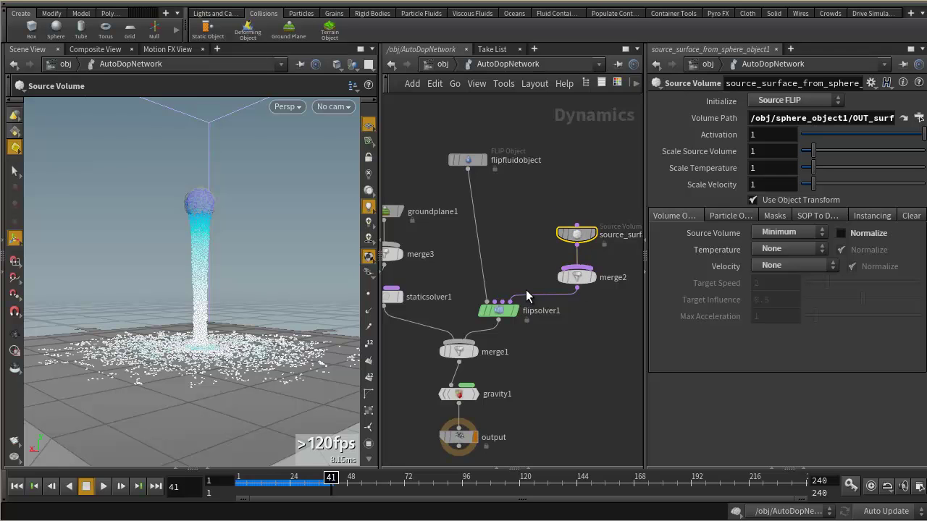
Step: Align flipfluidobject vertically above the first input of flipsolver1
{"action": "left_click_drag", "start_coordinate": [467, 142], "coordinate": [604, 315]}
{"action": "left_click", "coordinate": [601, 321]}
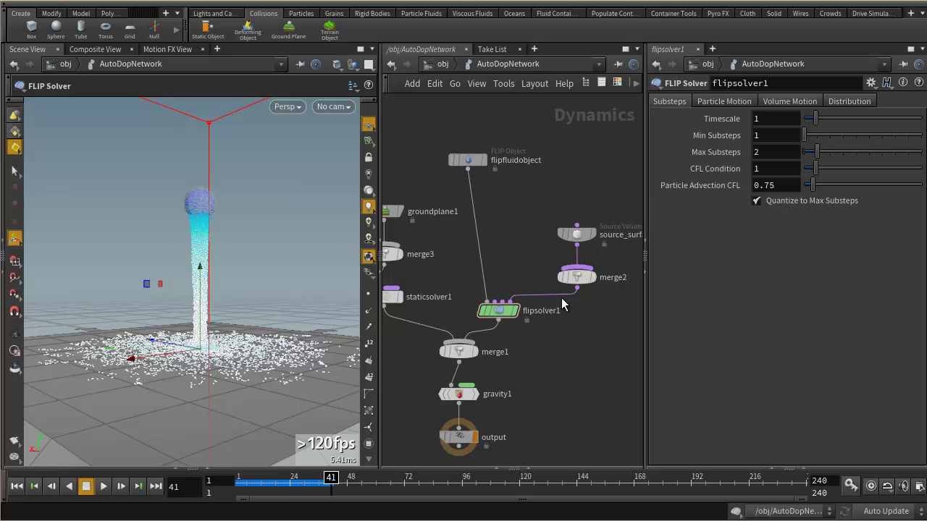
{"action": "left_click_drag", "start_coordinate": [467, 162], "coordinate": [485, 166]}
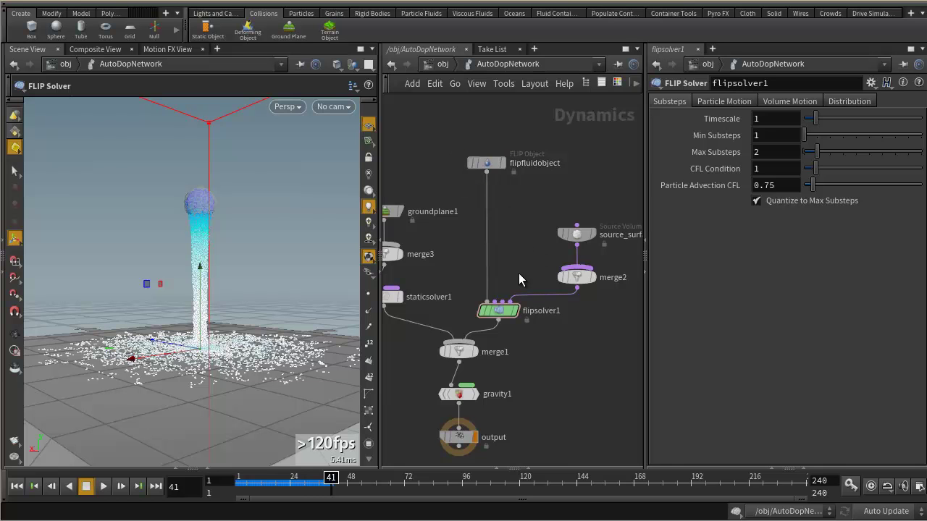
Step: Replay the FLIP fluid simulation from frame 1 and return to the first frame
{"action": "middle_click_drag", "start_coordinate": [519, 273], "coordinate": [511, 253]}
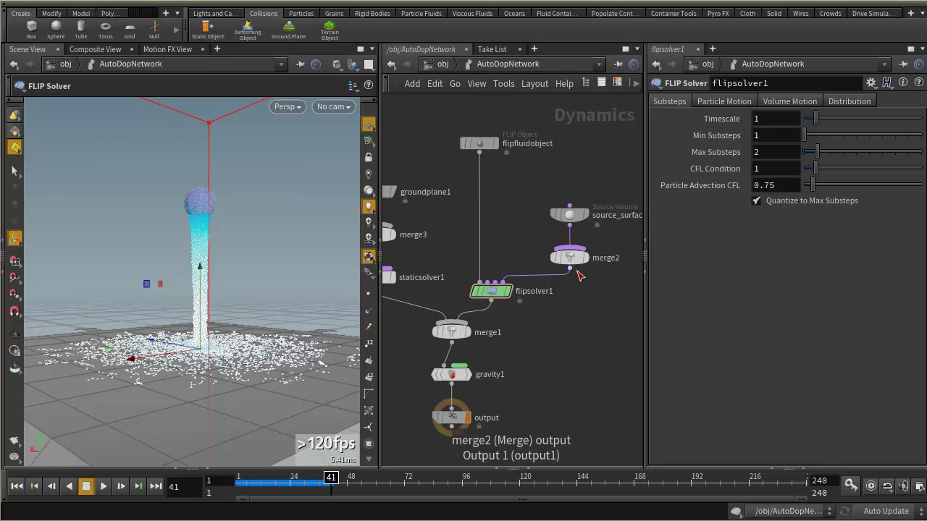
{"action": "mouse_move", "coordinate": [515, 297]}
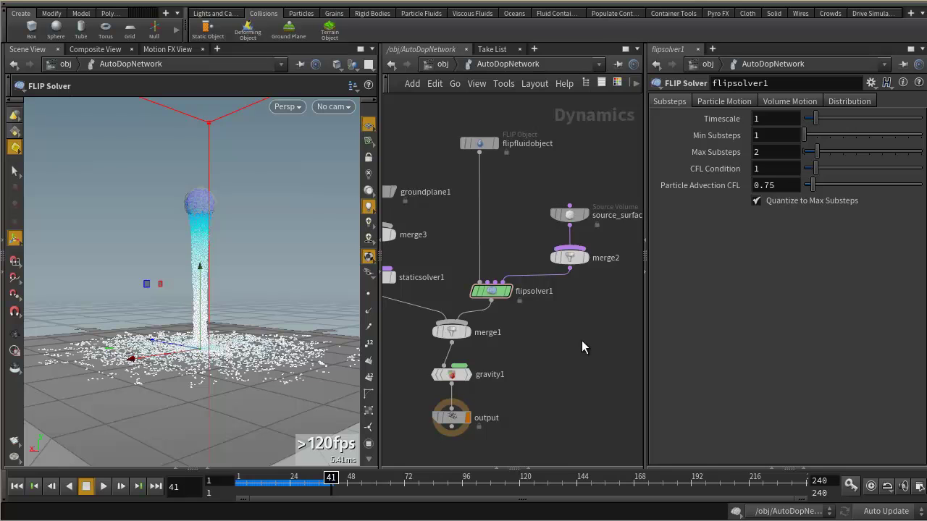
{"action": "middle_click_drag", "start_coordinate": [540, 354], "coordinate": [602, 360]}
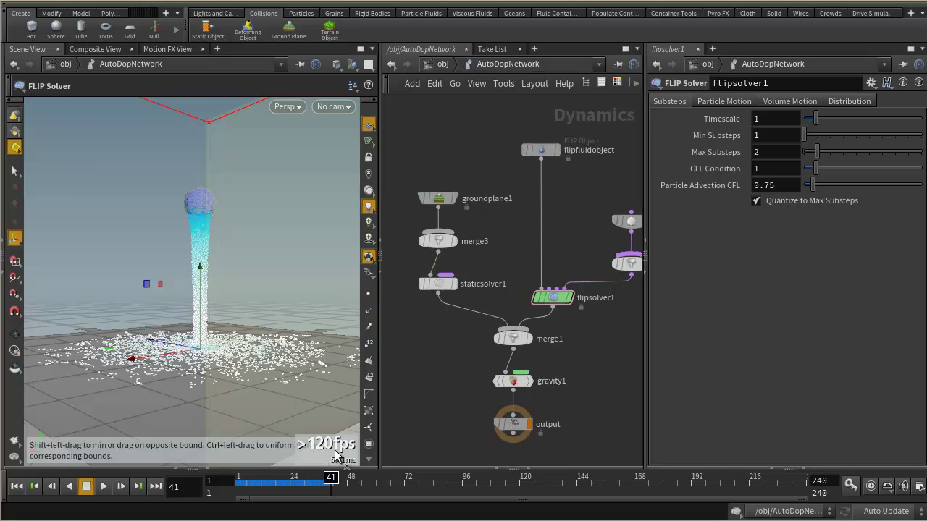
{"action": "left_click_drag", "start_coordinate": [331, 477], "coordinate": [211, 487]}
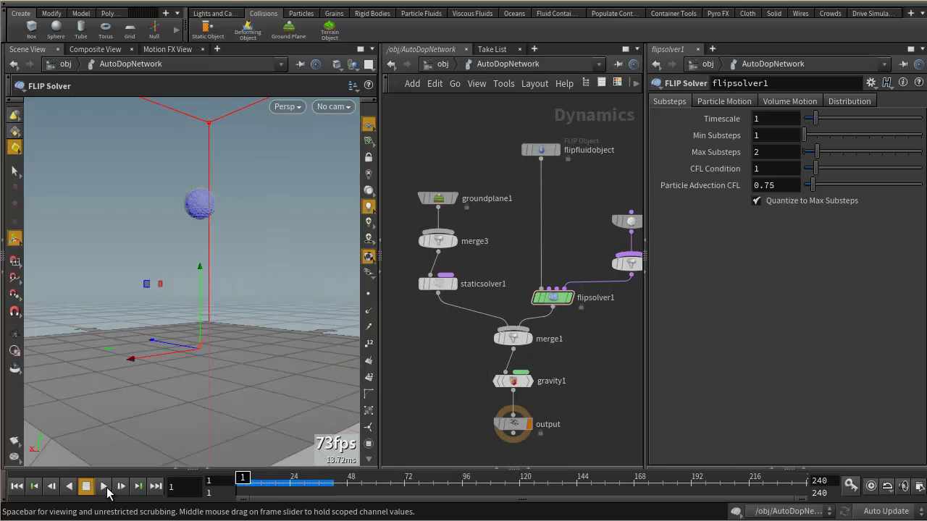
{"action": "left_click", "coordinate": [103, 486]}
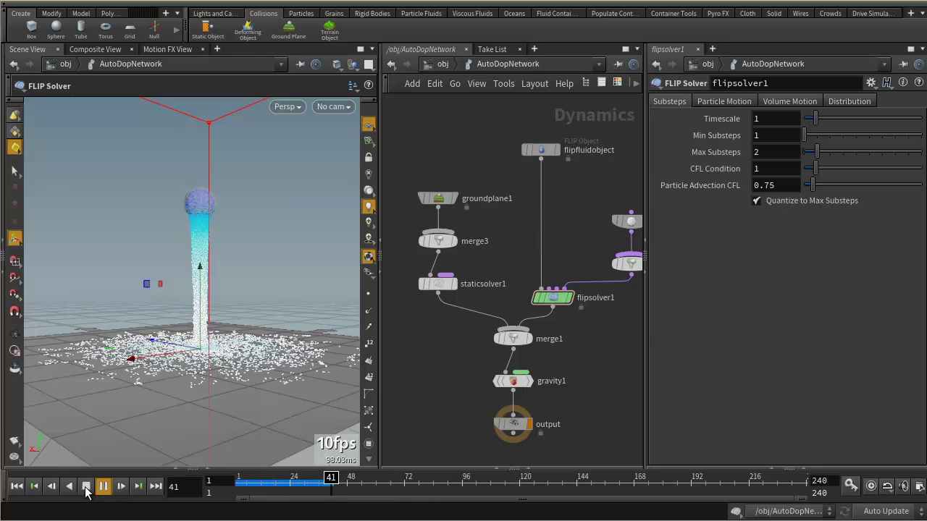
{"action": "left_click", "coordinate": [18, 486]}
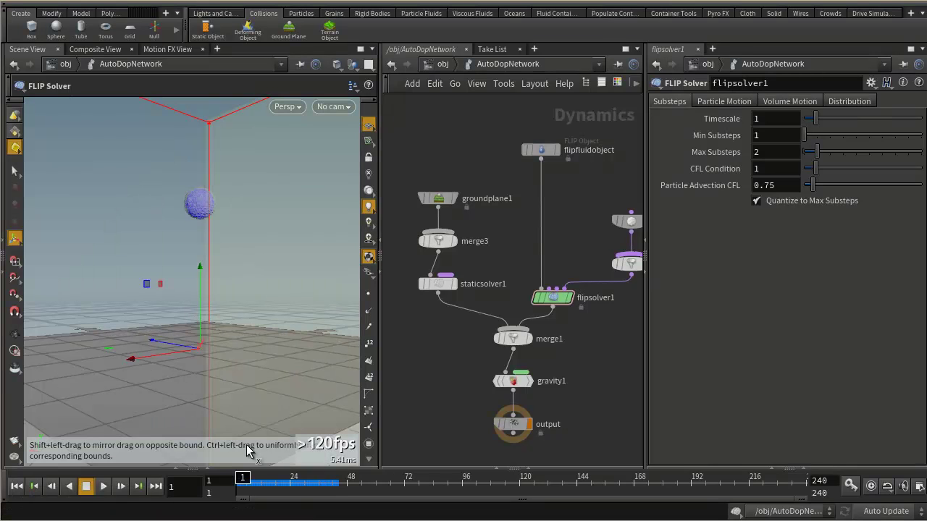
Step: Make room around flipfluidobject and the source volume, add a POP Wind node, and connect its output to merge2
{"action": "mouse_move", "coordinate": [440, 385]}
{"action": "middle_mouse_down"}
{"action": "mouse_move", "coordinate": [444, 354]}
{"action": "mouse_move", "coordinate": [449, 384]}
{"action": "mouse_move", "coordinate": [435, 387]}
{"action": "middle_mouse_up"}
{"action": "middle_click_drag", "start_coordinate": [515, 391], "coordinate": [456, 421]}
{"action": "left_click_drag", "start_coordinate": [470, 186], "coordinate": [421, 179]}
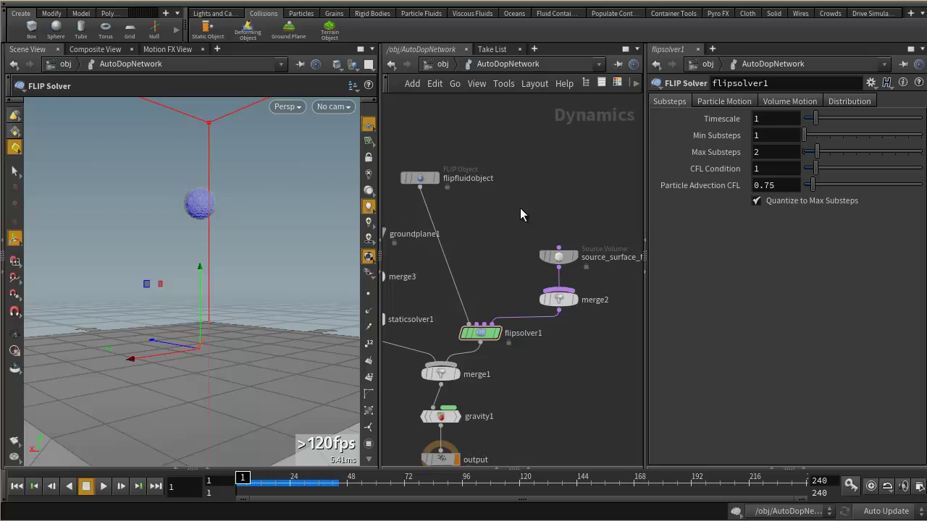
{"action": "key", "text": "Tab"}
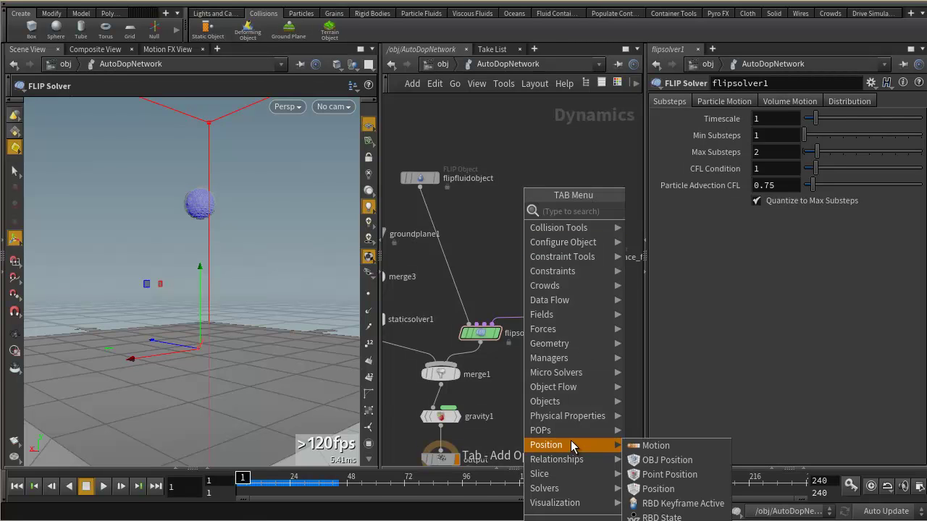
{"action": "mouse_move", "coordinate": [578, 432]}
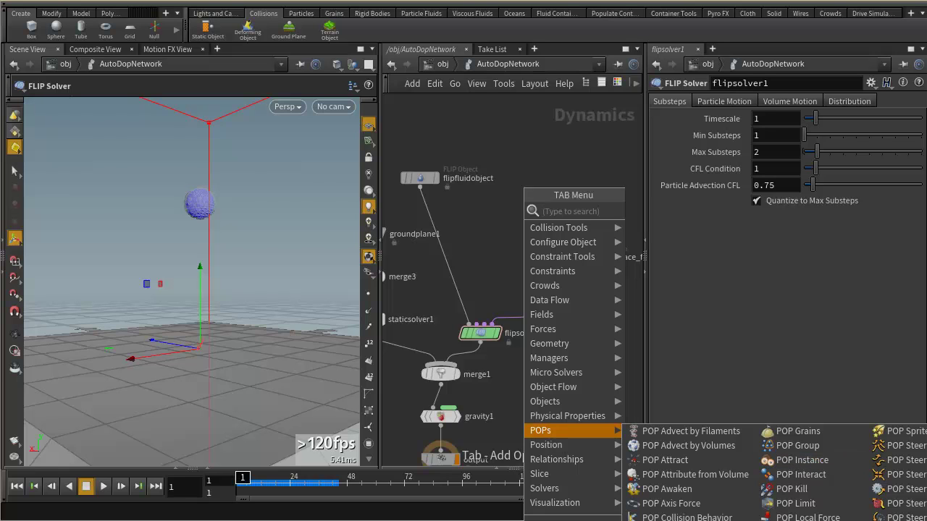
{"action": "left_click", "coordinate": [898, 518]}
{"action": "left_click", "coordinate": [538, 189]}
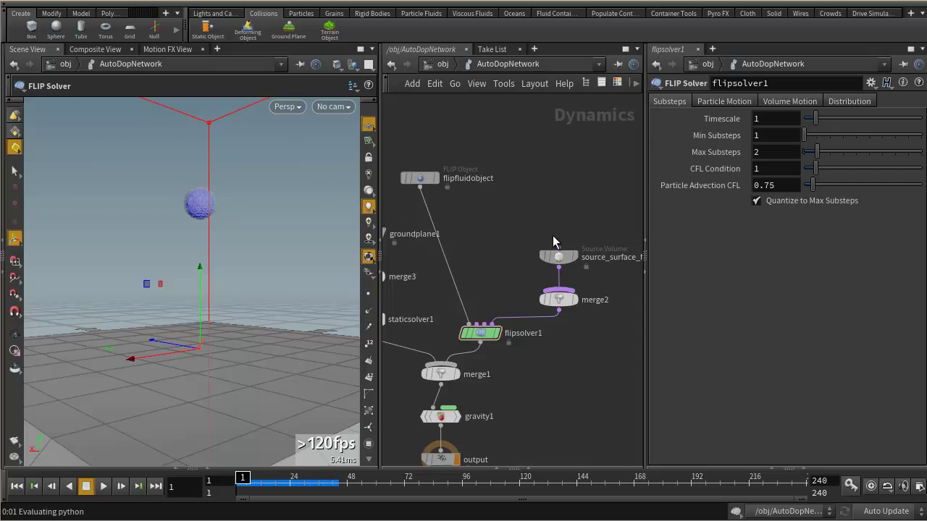
{"action": "left_click_drag", "start_coordinate": [557, 256], "coordinate": [496, 216]}
{"action": "left_click_drag", "start_coordinate": [538, 188], "coordinate": [603, 186]}
{"action": "left_click", "coordinate": [603, 194]}
{"action": "left_click", "coordinate": [571, 286]}
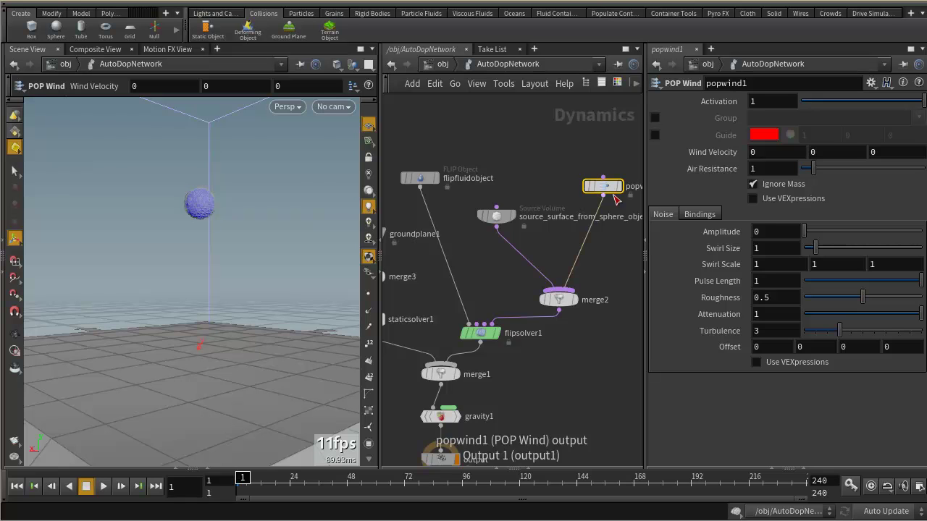
Step: Delete the POP Wind node and move flipfluidobject and the source volume back above flipsolver1 and merge2
{"action": "mouse_move", "coordinate": [608, 189]}
{"action": "key", "text": "Delete"}
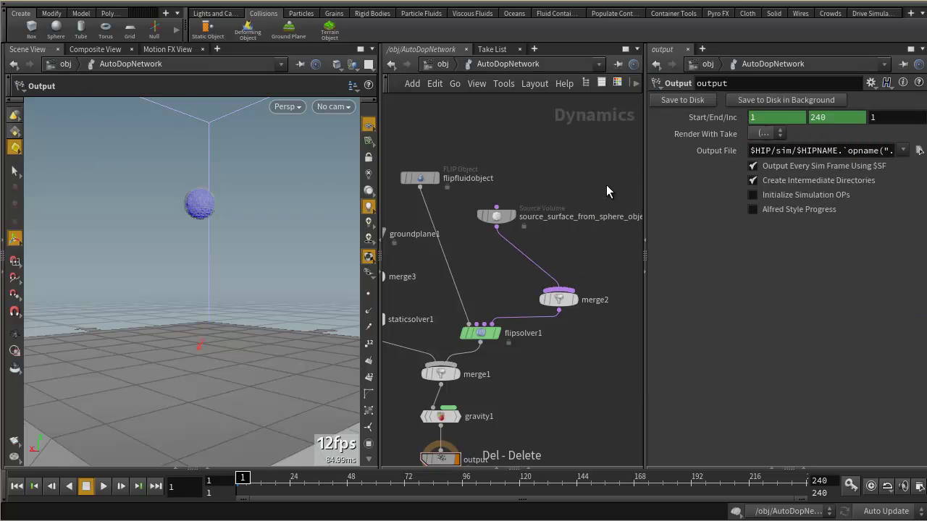
{"action": "left_click_drag", "start_coordinate": [497, 215], "coordinate": [551, 218]}
{"action": "left_click_drag", "start_coordinate": [427, 180], "coordinate": [470, 202]}
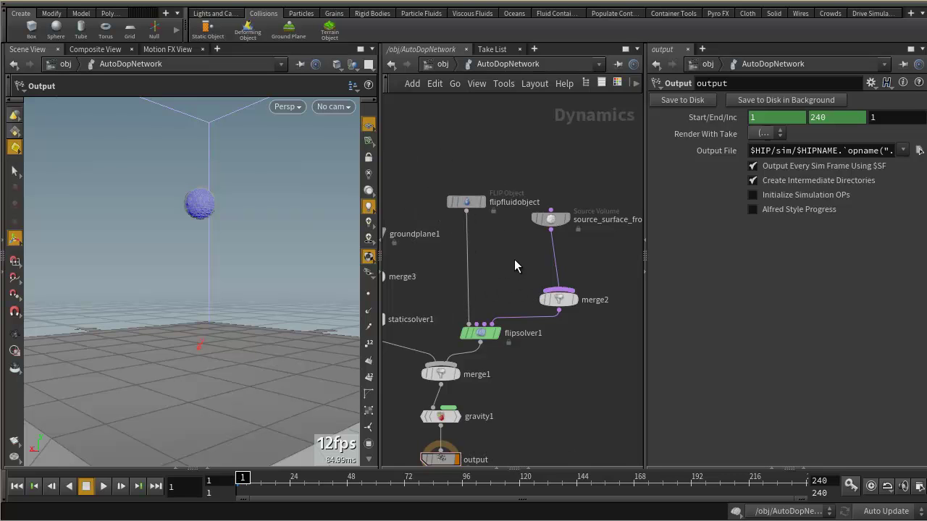
Step: Return to the object level and delete all nodes of the FLIP fluid setup
{"action": "middle_click_drag", "start_coordinate": [522, 404], "coordinate": [564, 362]}
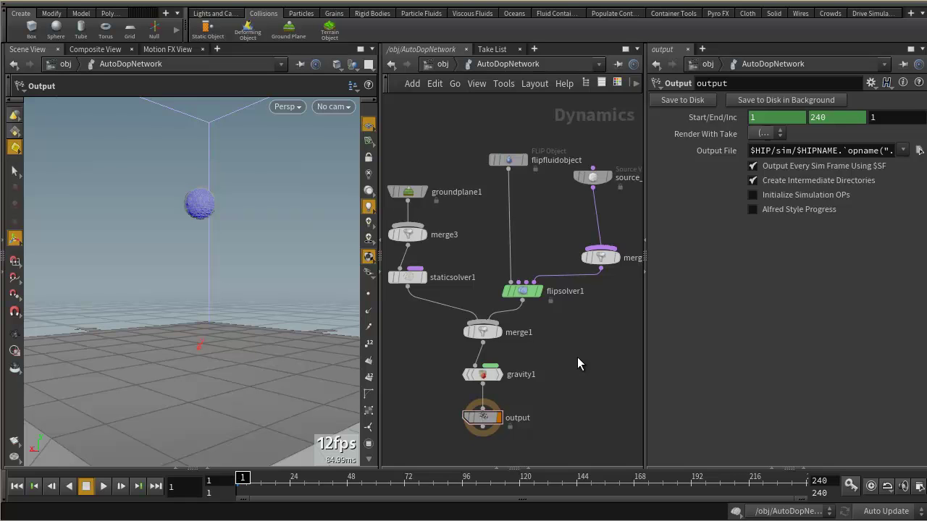
{"action": "scroll", "coordinate": [584, 362], "scroll_direction": "down", "scroll_amount": 3}
{"action": "middle_click_drag", "start_coordinate": [595, 350], "coordinate": [575, 315]}
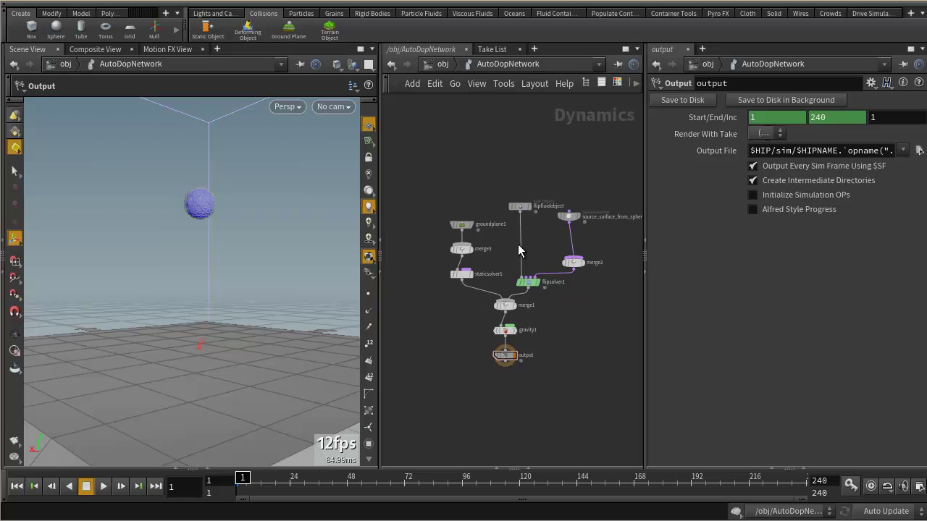
{"action": "left_click", "coordinate": [444, 65]}
{"action": "left_click_drag", "start_coordinate": [469, 202], "coordinate": [619, 329]}
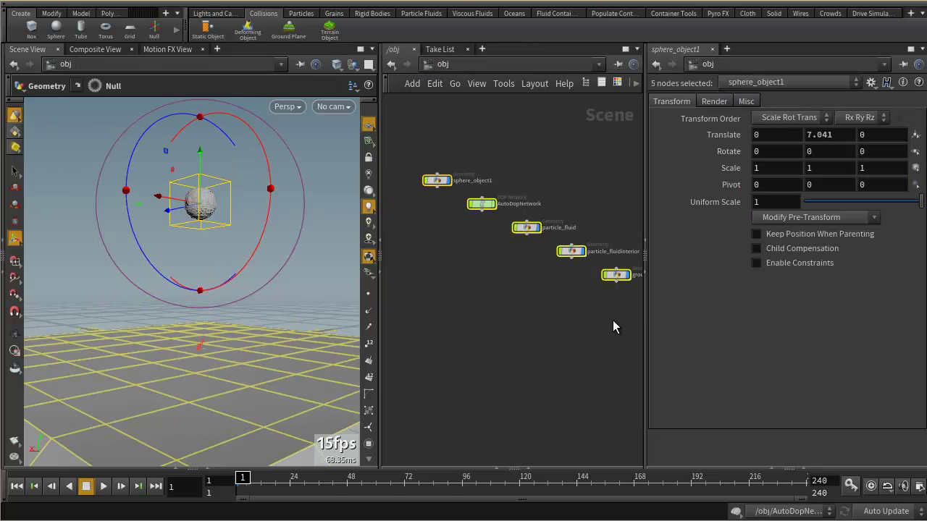
{"action": "key", "text": "Delete"}
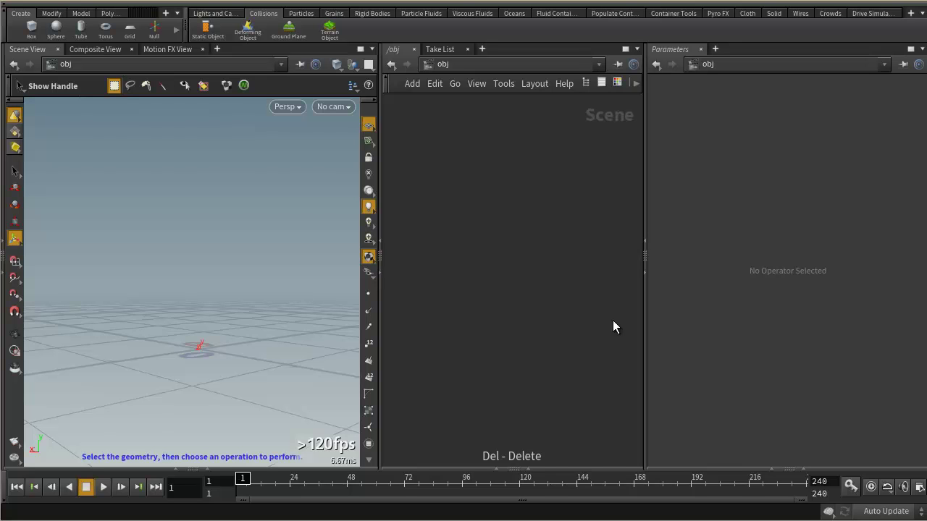
Step: Create a sphere at the origin and apply the Pyro FX Flames effect to it
{"action": "left_click", "coordinate": [718, 14]}
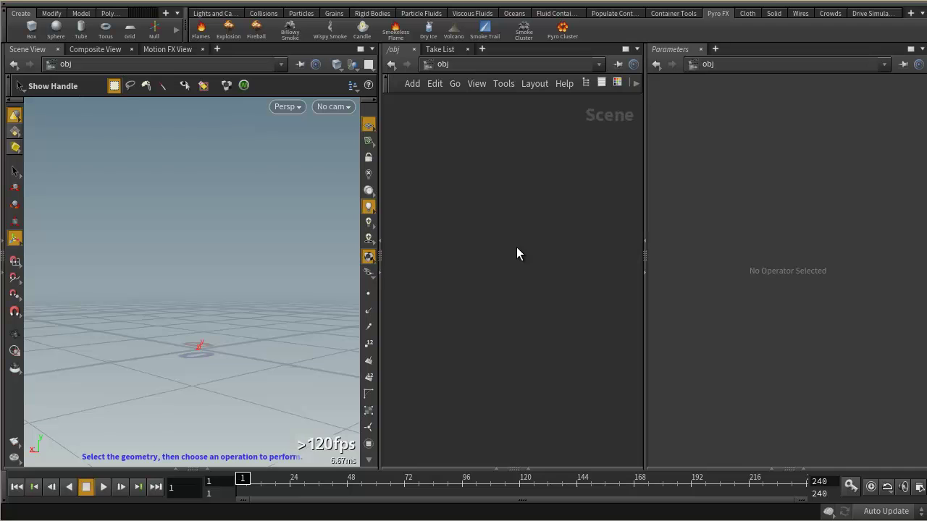
{"action": "left_click", "coordinate": [55, 28]}
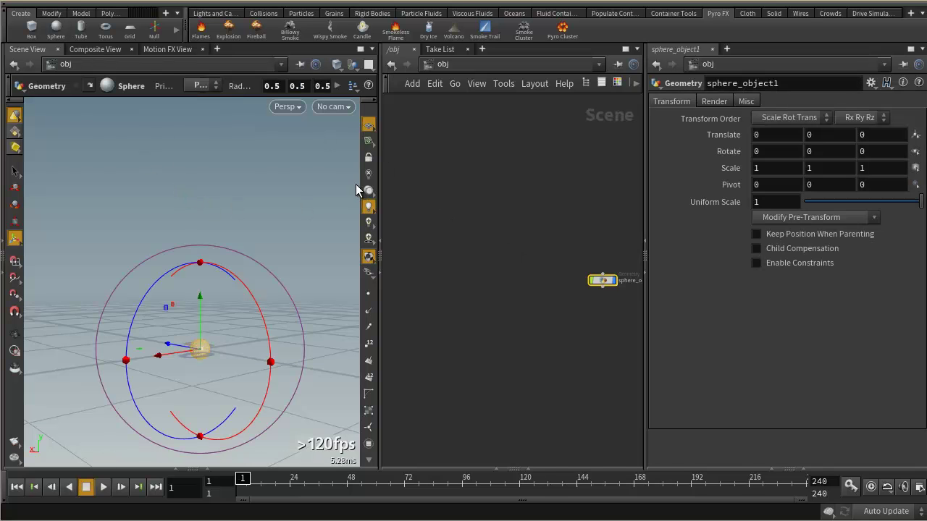
{"action": "left_click", "coordinate": [201, 29]}
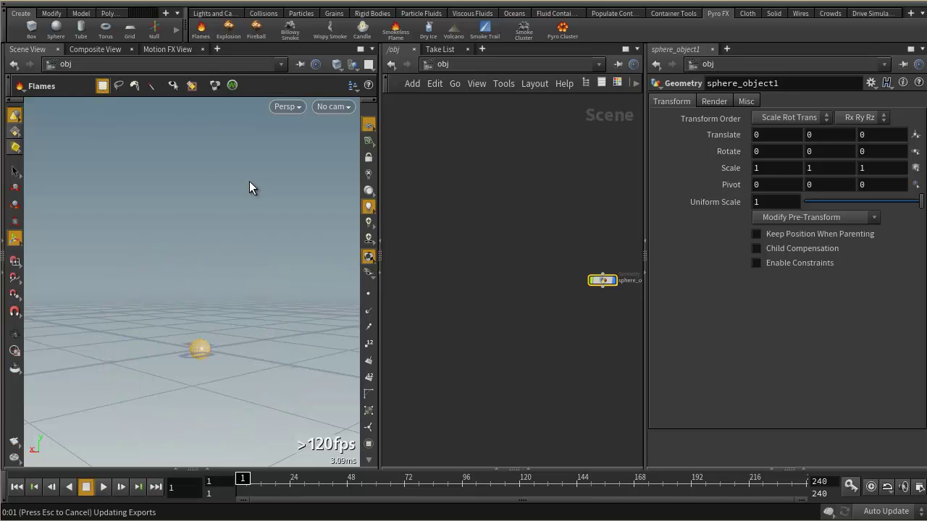
{"action": "key", "text": "Return"}
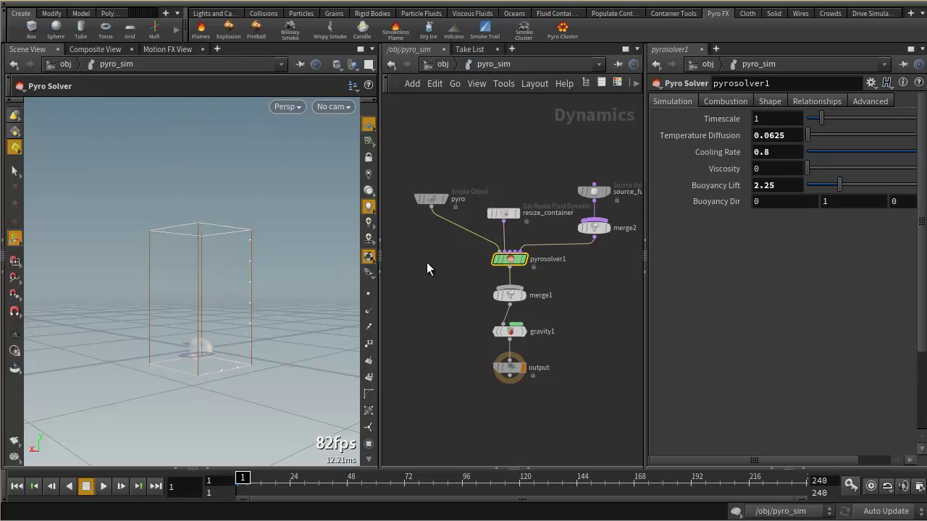
Step: Add an unconnected Smoke Solver node beside pyrosolver1 in the pyro_sim network
{"action": "scroll", "coordinate": [555, 283], "scroll_direction": "up", "scroll_amount": 2}
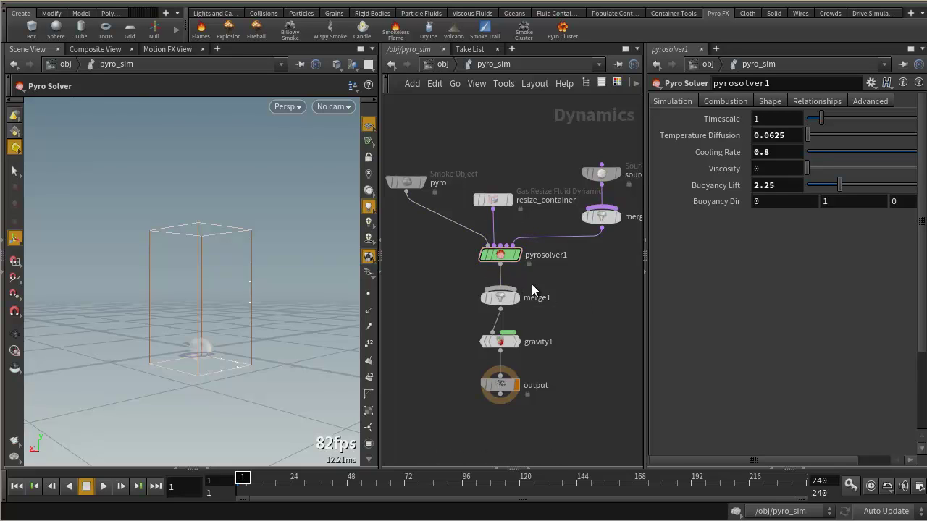
{"action": "middle_click_drag", "start_coordinate": [592, 313], "coordinate": [569, 320]}
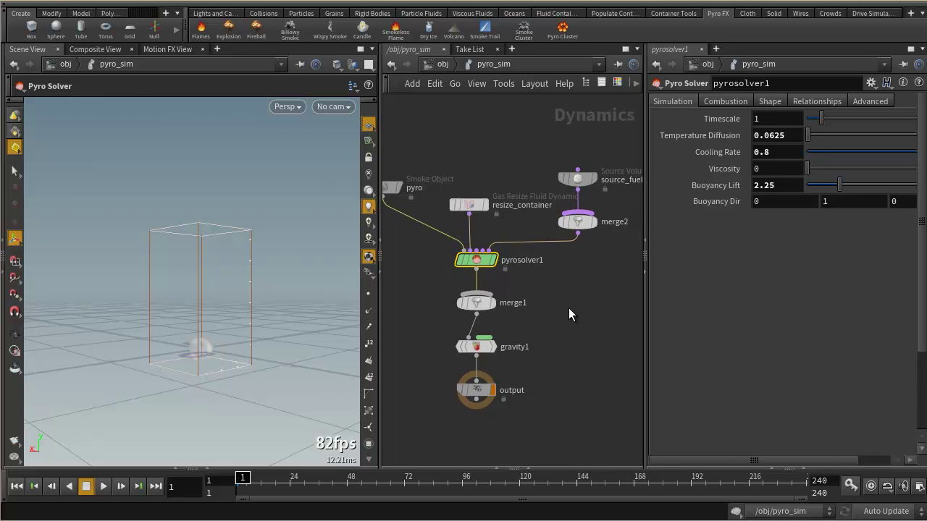
{"action": "scroll", "coordinate": [569, 312], "scroll_direction": "down", "scroll_amount": 3}
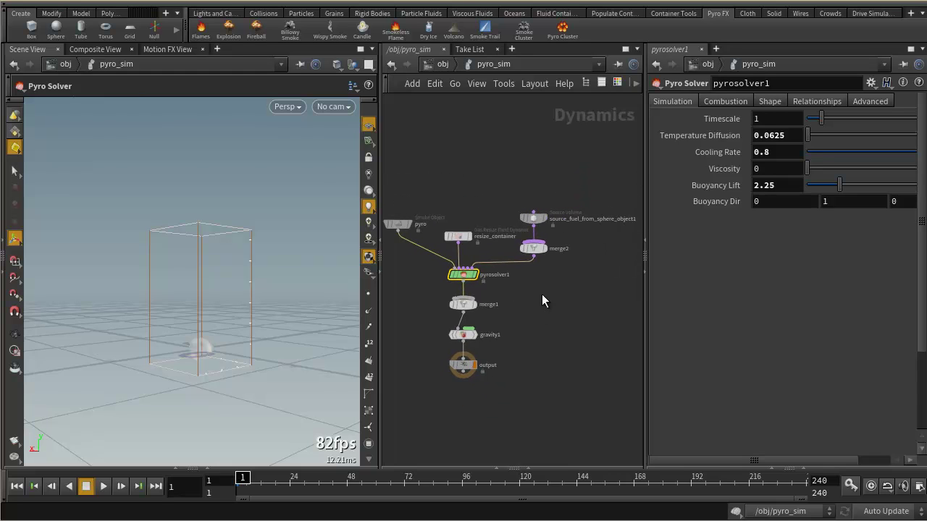
{"action": "key", "text": "Tab"}
{"action": "type", "text": "smo"}
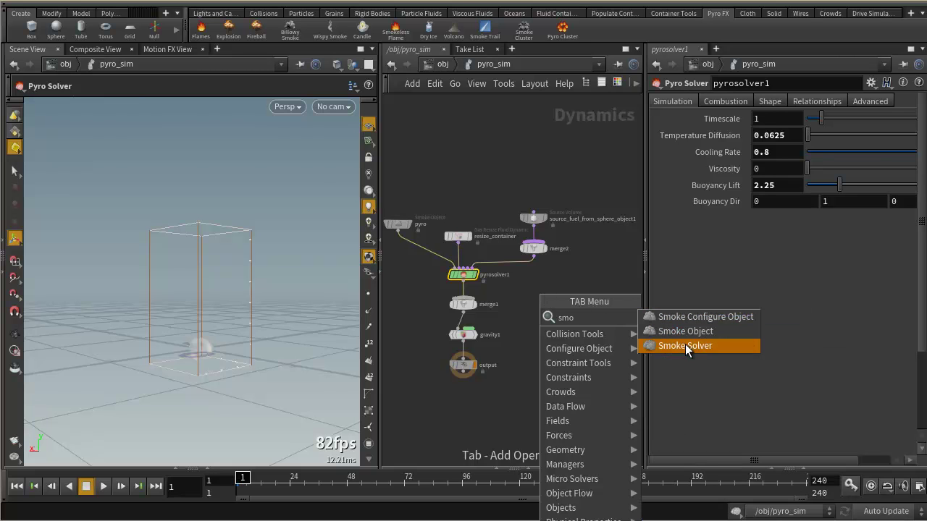
{"action": "left_click", "coordinate": [685, 345]}
{"action": "left_click", "coordinate": [515, 288]}
{"action": "scroll", "coordinate": [545, 295], "scroll_direction": "up", "scroll_amount": 1}
{"action": "scroll", "coordinate": [527, 314], "scroll_direction": "up", "scroll_amount": 3}
Step: Move pyrosolver1 slightly closer to merge1 and shift smokesolver1 farther away from it
{"action": "mouse_move", "coordinate": [461, 277]}
{"action": "left_click_drag", "start_coordinate": [461, 277], "coordinate": [460, 291]}
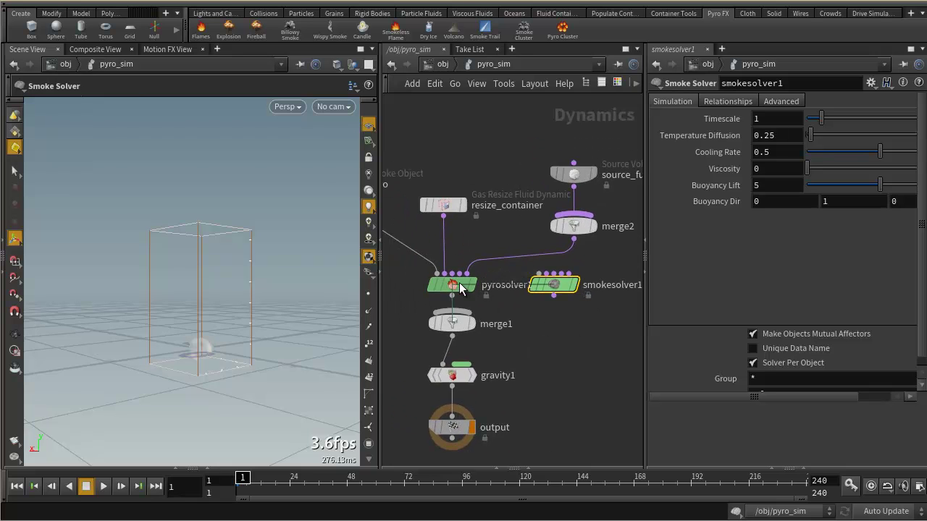
{"action": "mouse_move", "coordinate": [557, 289]}
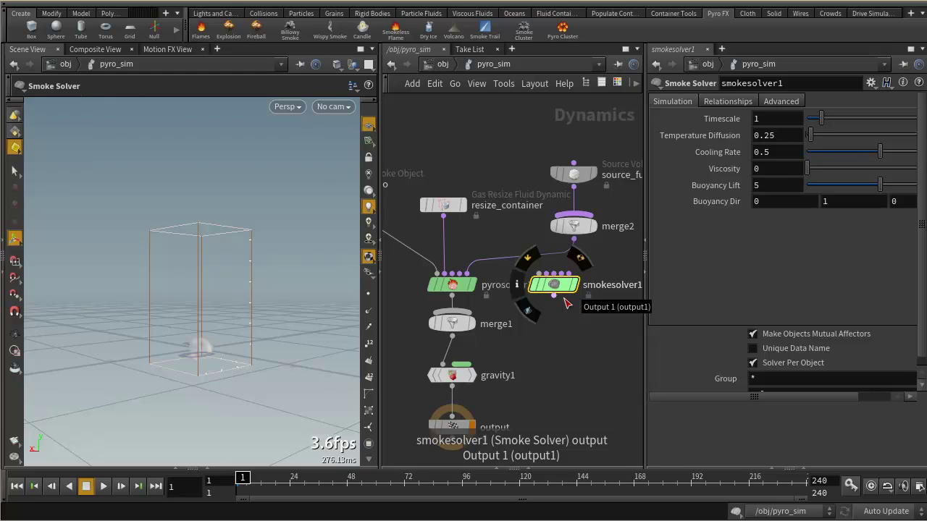
{"action": "scroll", "coordinate": [553, 341], "scroll_direction": "down", "scroll_amount": 1}
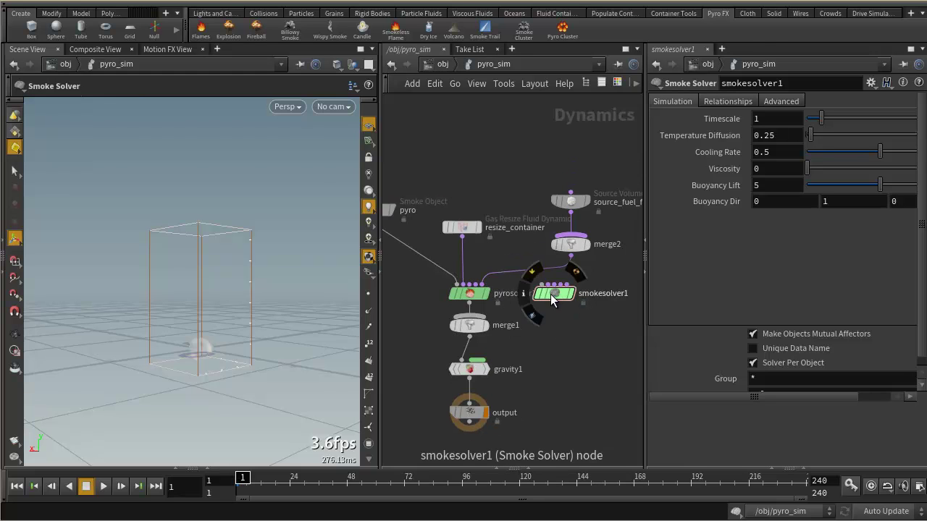
{"action": "left_click_drag", "start_coordinate": [552, 299], "coordinate": [591, 308]}
Step: Inspect pyrosolver1's Combustion parameters and the Source Volume settings that feed the sphere's fuel into merge2
{"action": "mouse_move", "coordinate": [472, 297]}
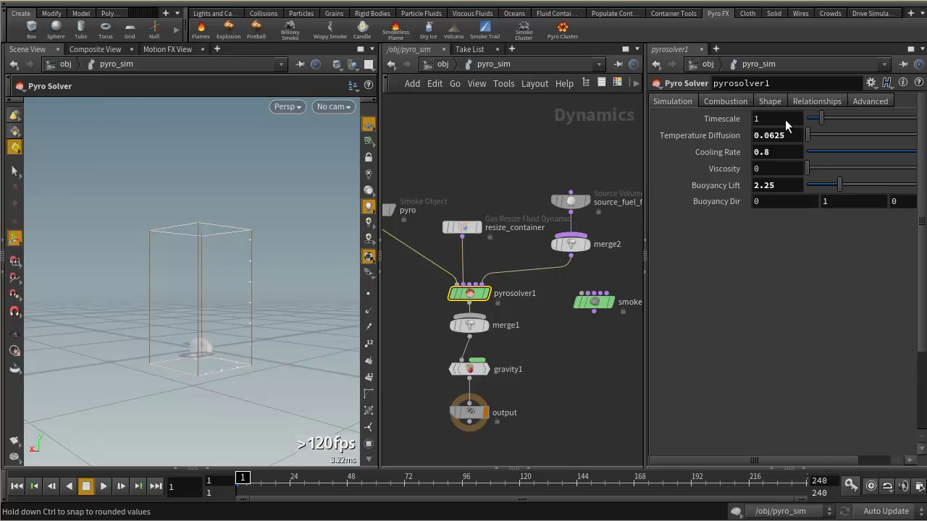
{"action": "left_click", "coordinate": [727, 101]}
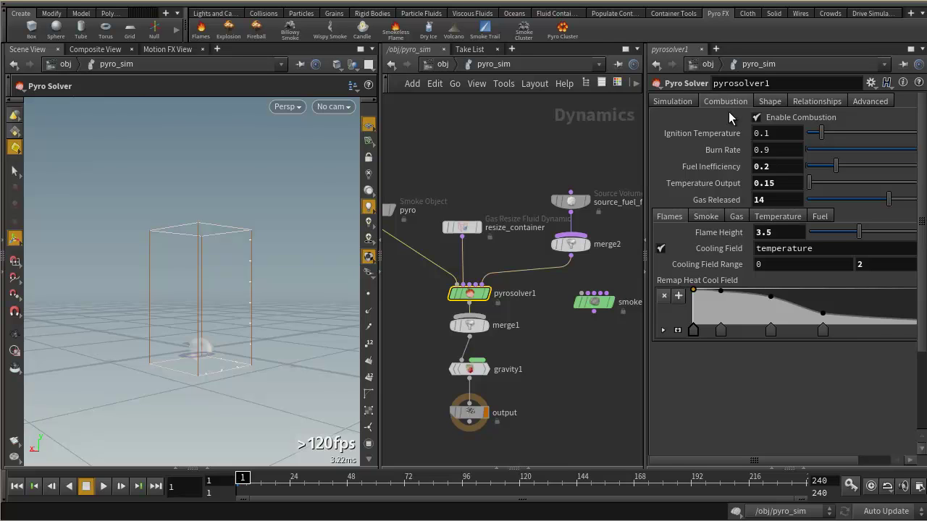
{"action": "left_click", "coordinate": [572, 200]}
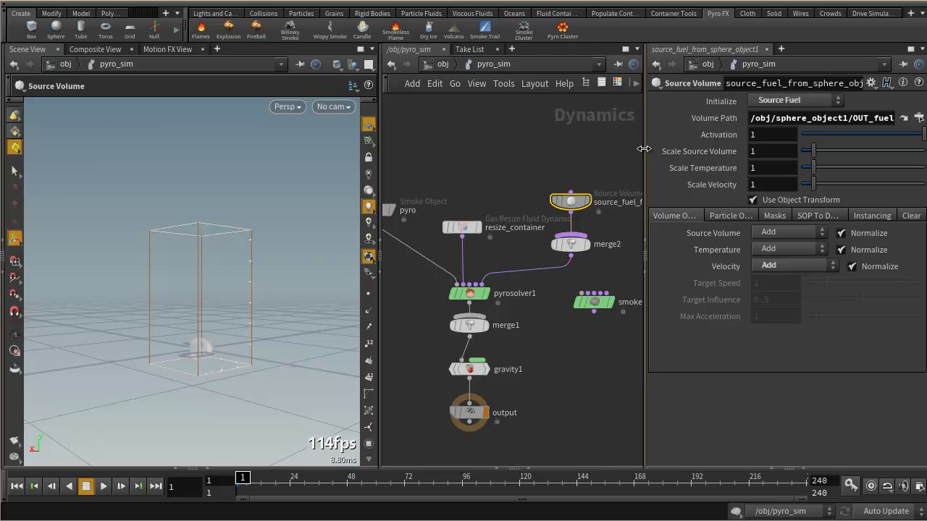
{"action": "left_click_drag", "start_coordinate": [644, 148], "coordinate": [605, 149]}
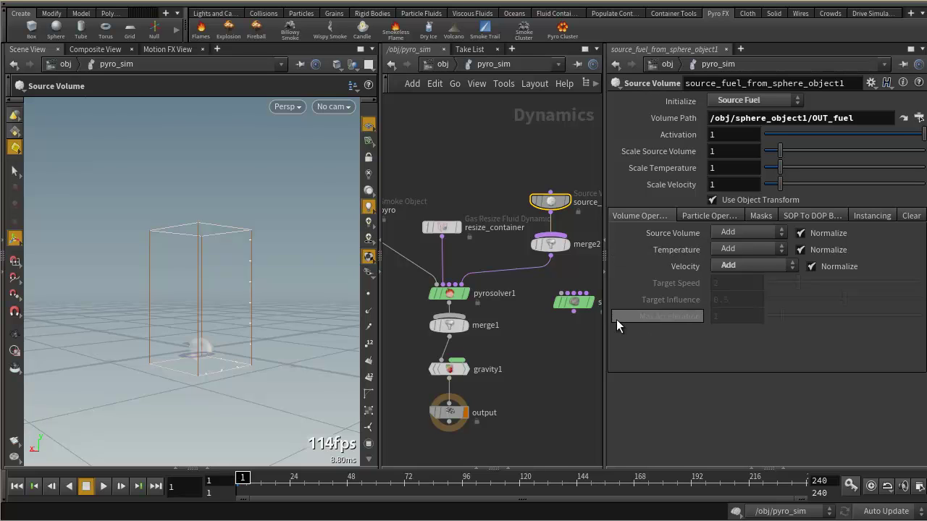
{"action": "left_click_drag", "start_coordinate": [605, 317], "coordinate": [654, 319]}
{"action": "key", "text": "h"}
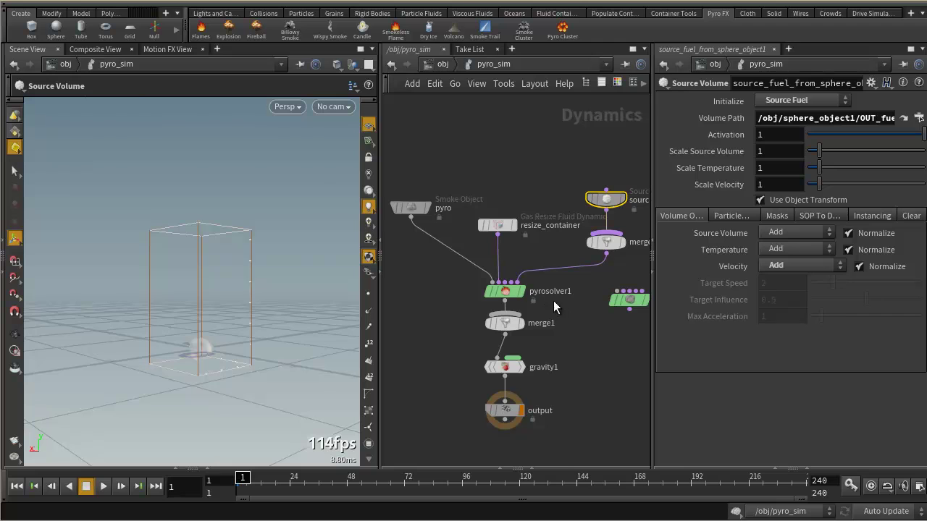
Step: Show the pyro Smoke Object's parameters, then play the flame simulation and stop it at frame 63
{"action": "left_click", "coordinate": [414, 207]}
{"action": "left_click", "coordinate": [105, 488]}
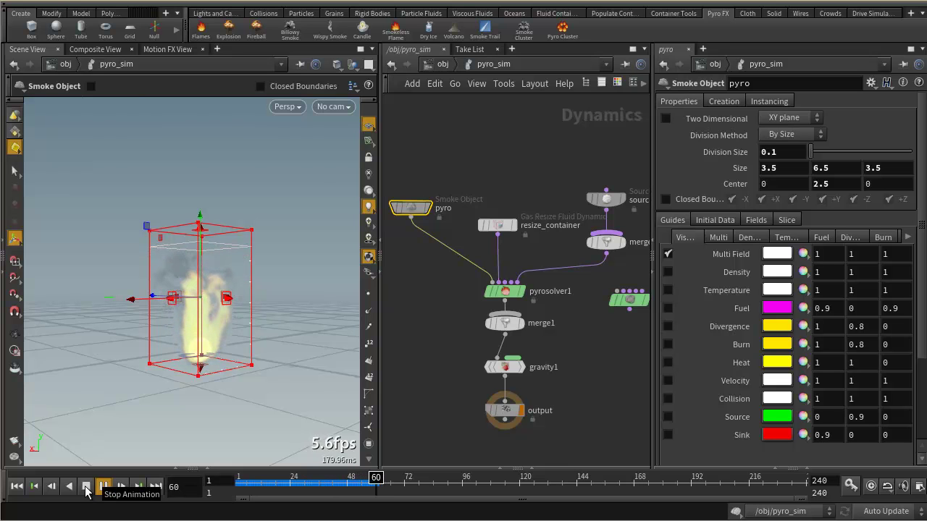
{"action": "left_click", "coordinate": [86, 486]}
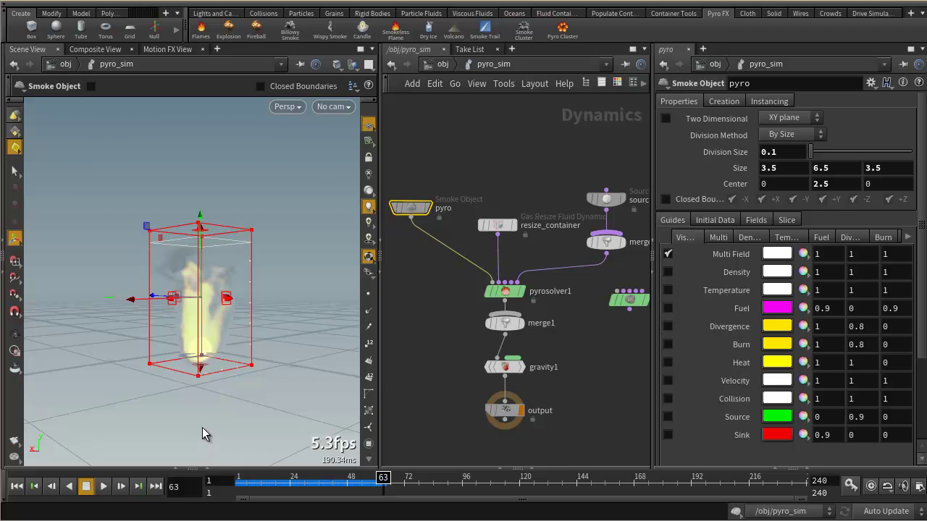
Step: Delete the unconnected smokesolver1 node from the pyro_sim network
{"action": "key", "text": "Escape"}
{"action": "left_click_drag", "start_coordinate": [165, 372], "coordinate": [256, 347]}
{"action": "key", "text": "Escape"}
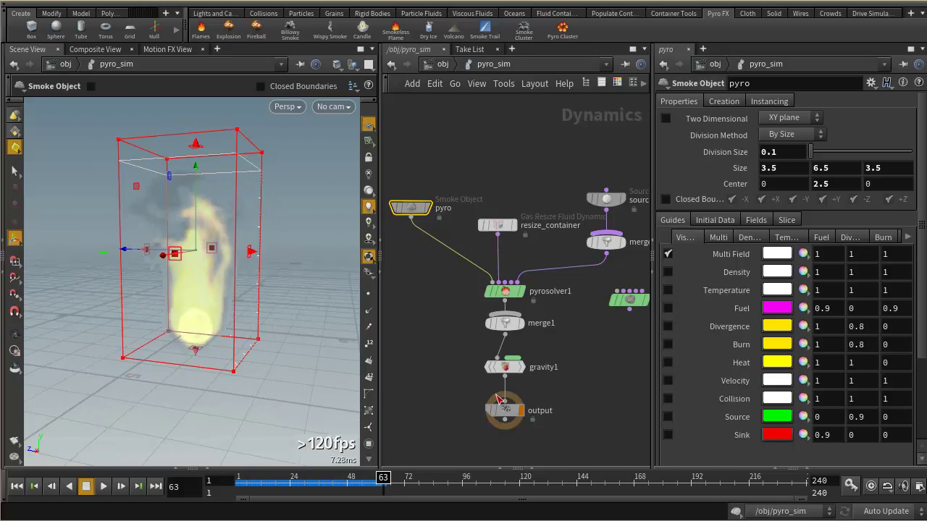
{"action": "middle_click_drag", "start_coordinate": [594, 382], "coordinate": [563, 382]}
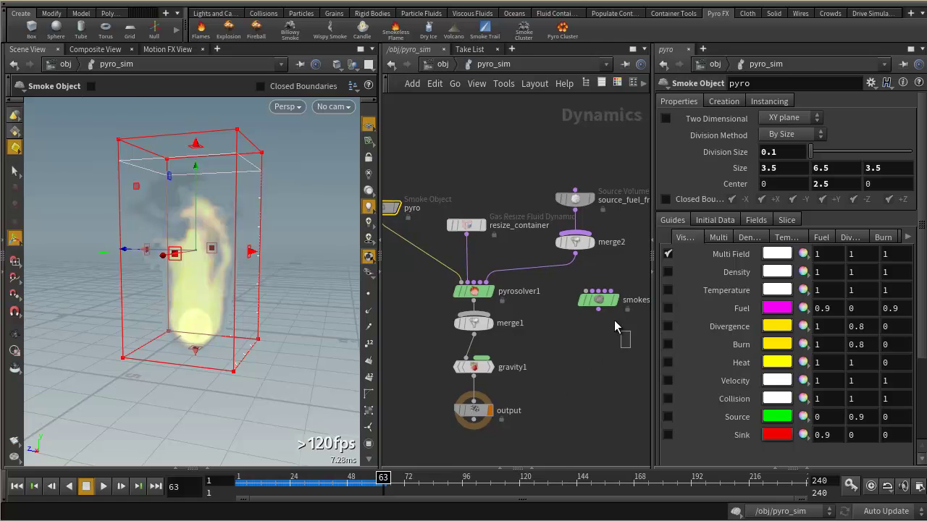
{"action": "left_click", "coordinate": [590, 294]}
{"action": "key", "text": "Delete"}
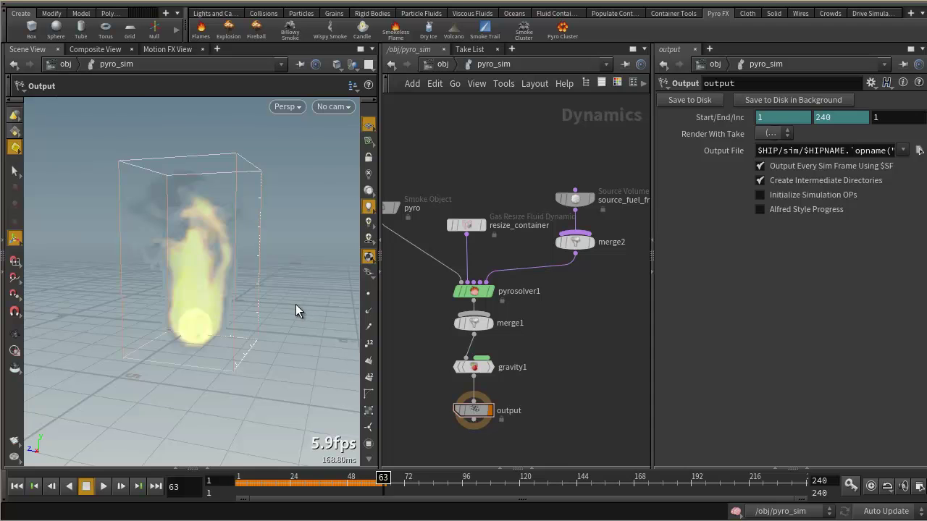
{"action": "key", "text": "Escape"}
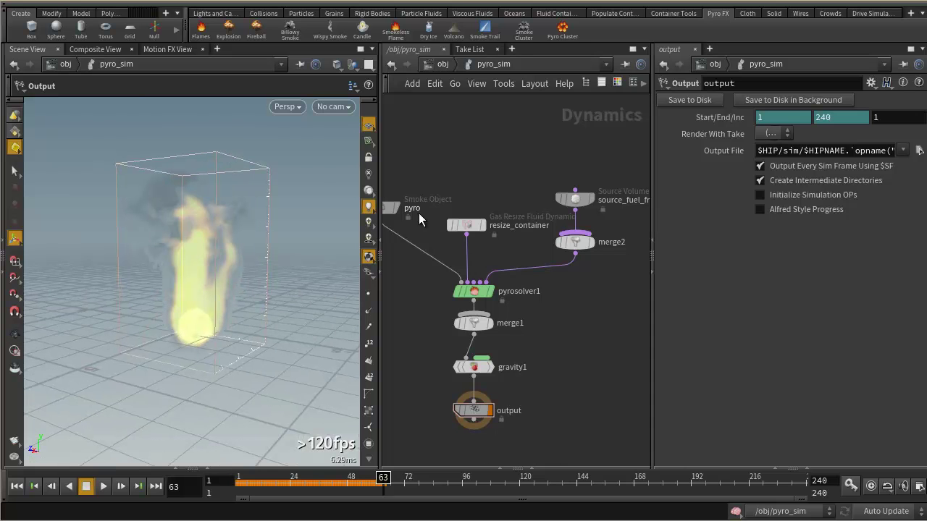
Step: Go from the source_fuel_from_sphere_object1 node's Volume Path to the OUT_fuel null inside sphere_object1
{"action": "key", "text": "l"}
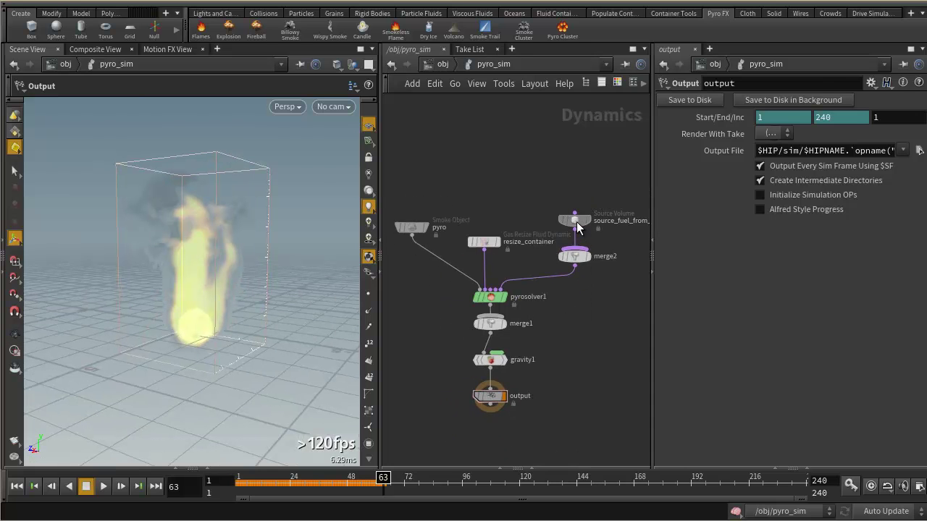
{"action": "left_click", "coordinate": [576, 220]}
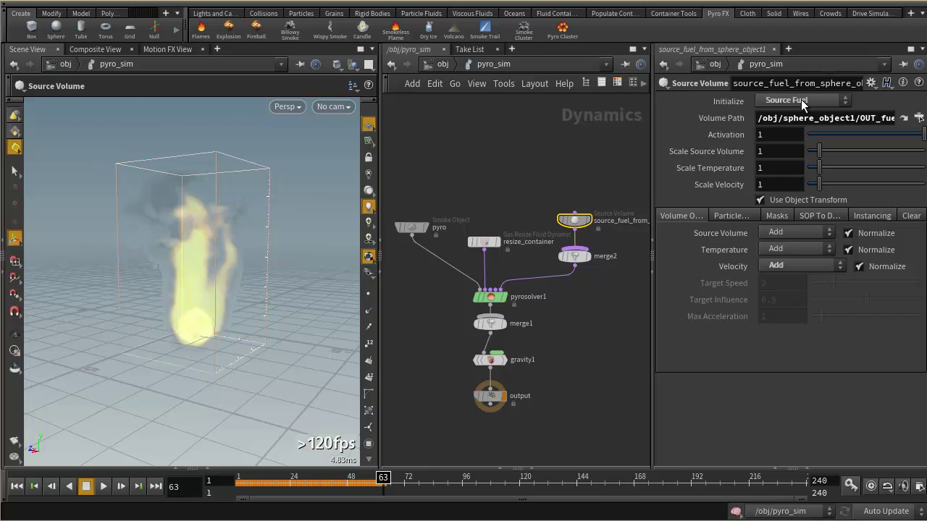
{"action": "left_click", "coordinate": [903, 118]}
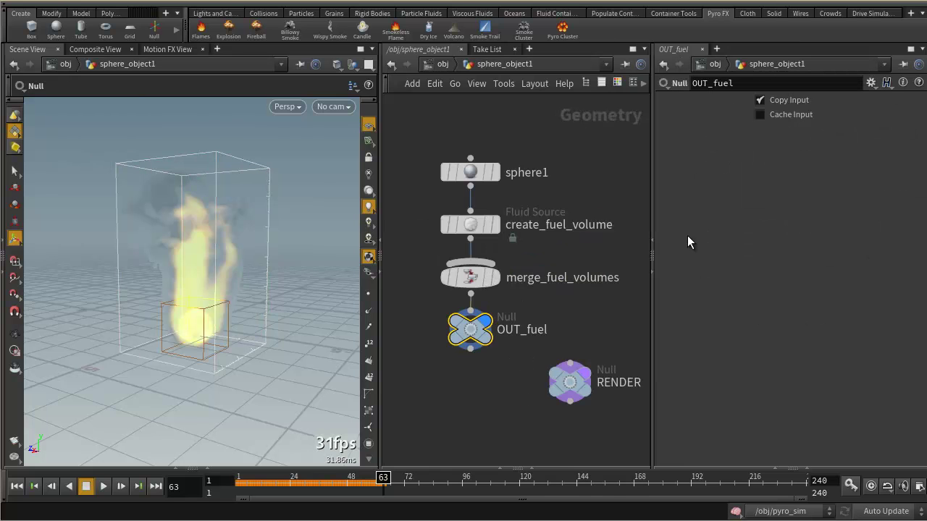
{"action": "key", "text": "l"}
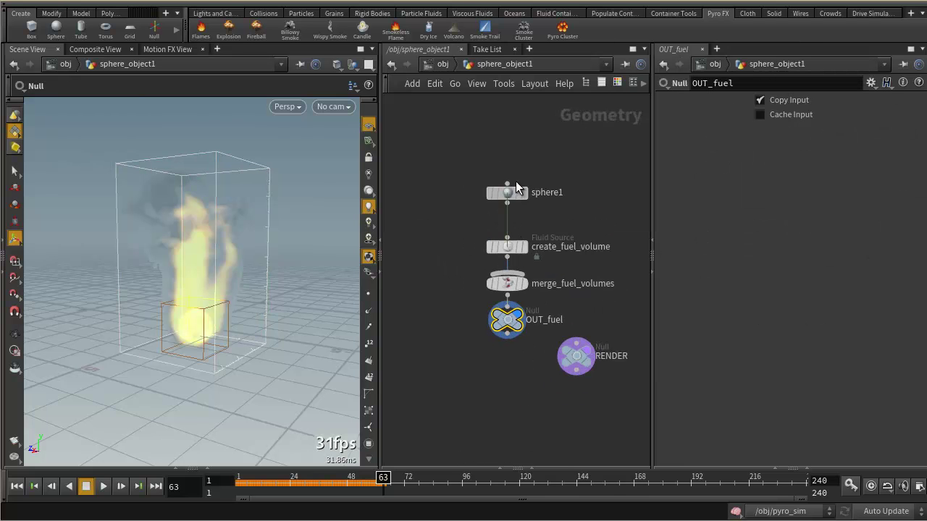
Step: Move create_fuel_volume closer to sphere1 and show its Fluid Source parameters in a wider area
{"action": "left_click", "coordinate": [506, 247]}
{"action": "left_click_drag", "start_coordinate": [507, 246], "coordinate": [507, 217]}
{"action": "left_click_drag", "start_coordinate": [652, 215], "coordinate": [606, 214]}
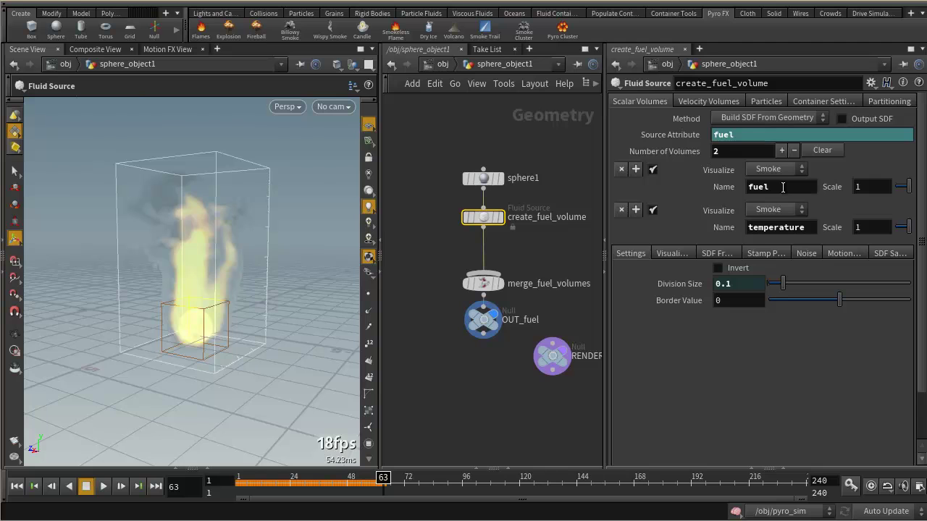
Step: Examine the fuel and temperature scalar volumes that create_fuel_volume generates, and return the timeline to frame 1
{"action": "left_click", "coordinate": [782, 187]}
{"action": "left_click", "coordinate": [781, 190]}
{"action": "left_click", "coordinate": [803, 228]}
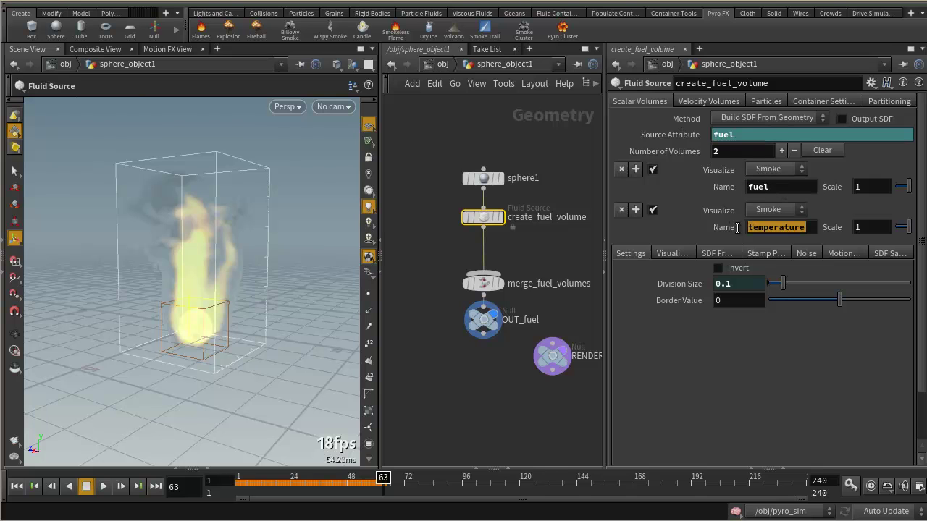
{"action": "left_click", "coordinate": [777, 368]}
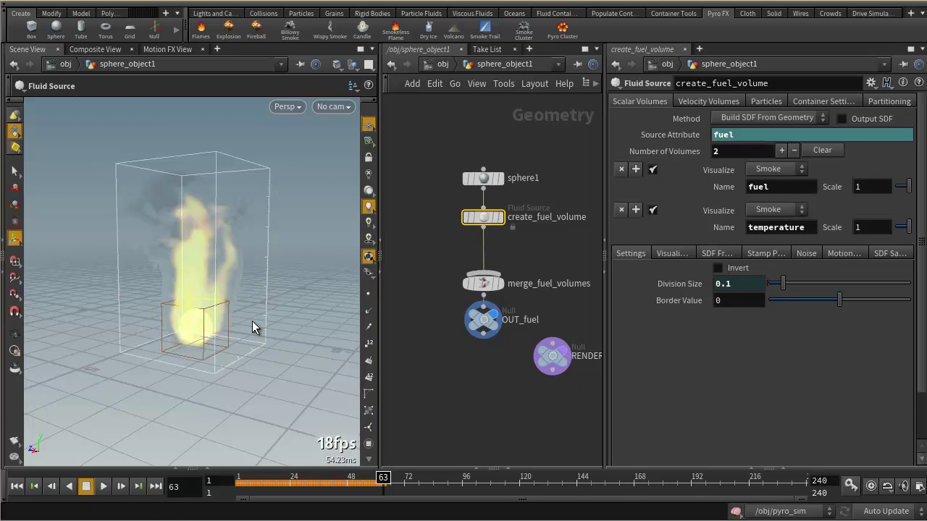
{"action": "left_click", "coordinate": [17, 485]}
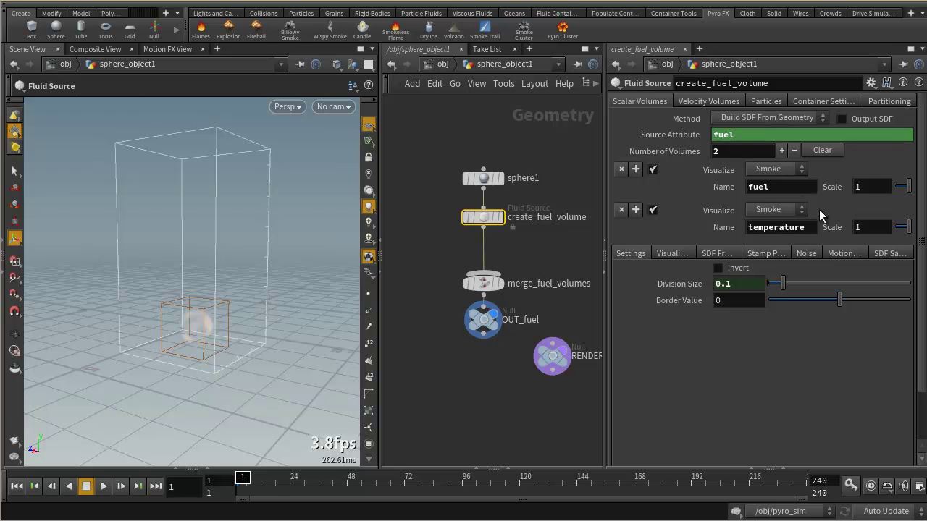
{"action": "left_click", "coordinate": [788, 191]}
{"action": "double_click", "coordinate": [771, 190]}
{"action": "left_click", "coordinate": [783, 190]}
{"action": "left_click_drag", "start_coordinate": [814, 226], "coordinate": [747, 227]}
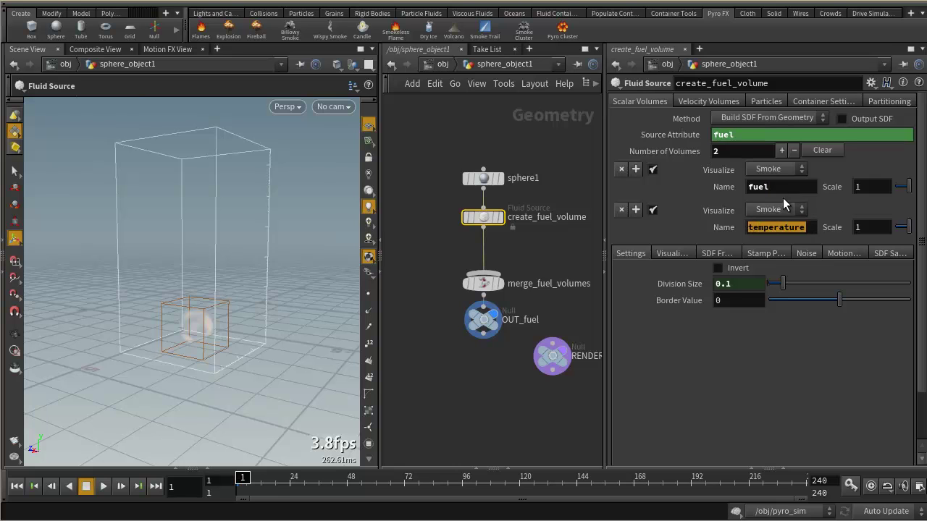
{"action": "left_click", "coordinate": [786, 187]}
{"action": "left_click_drag", "start_coordinate": [813, 227], "coordinate": [746, 227]}
{"action": "left_click_drag", "start_coordinate": [787, 186], "coordinate": [736, 184]}
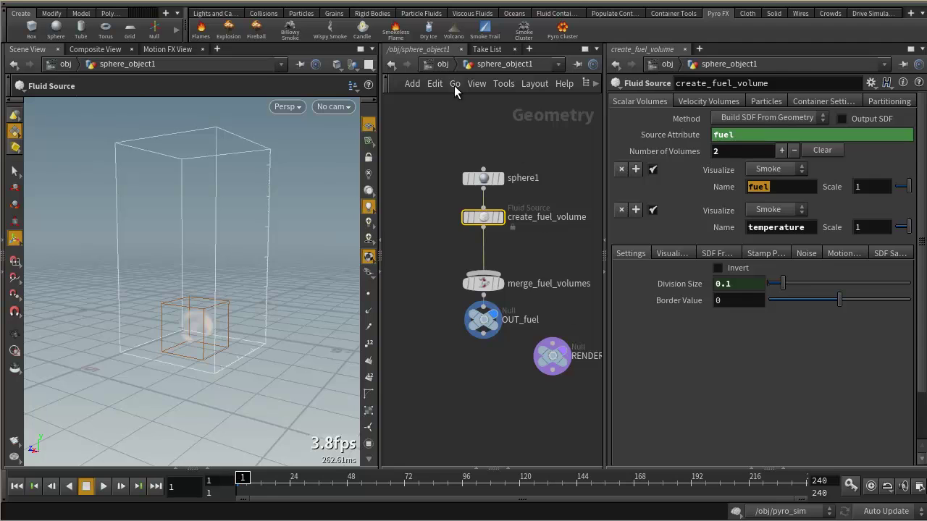
Step: Return to pyro_sim, turn off the pyro object's Multi Field visualization and briefly check its Density guide
{"action": "left_click", "coordinate": [393, 63]}
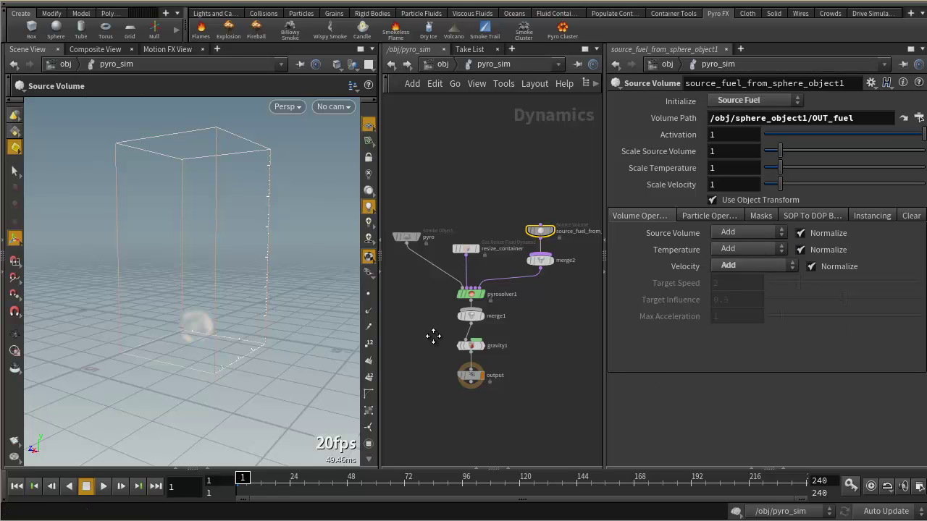
{"action": "scroll", "coordinate": [476, 322], "scroll_direction": "up", "scroll_amount": 3}
{"action": "left_click", "coordinate": [443, 221]}
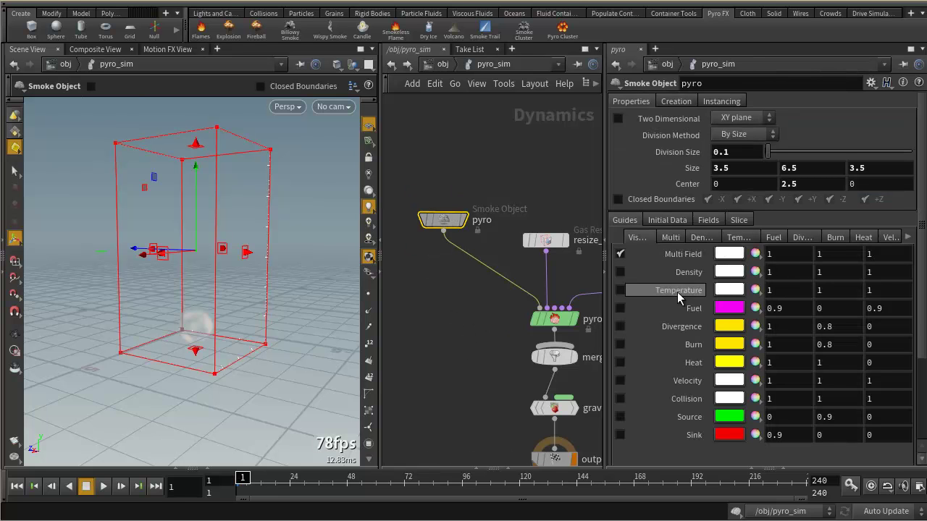
{"action": "left_click", "coordinate": [620, 254]}
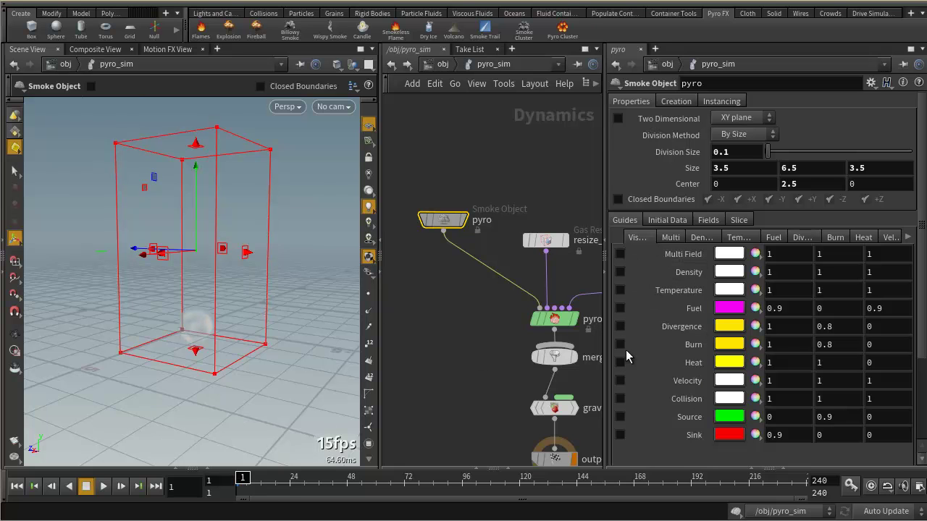
{"action": "left_click", "coordinate": [701, 237]}
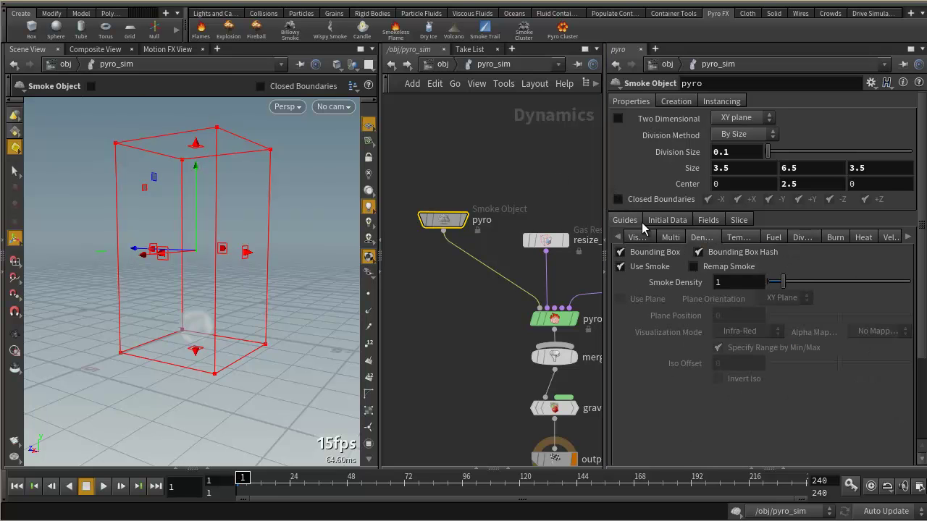
{"action": "left_click", "coordinate": [651, 238]}
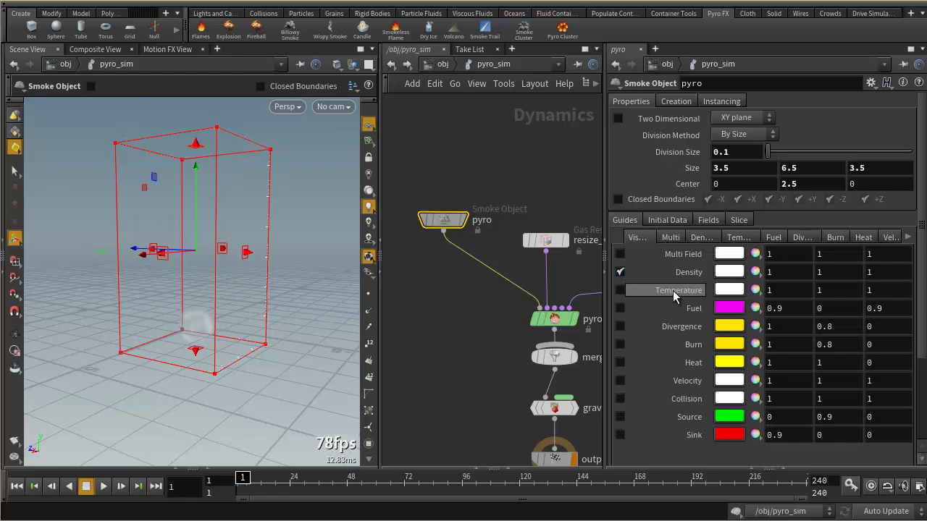
{"action": "left_click", "coordinate": [620, 362]}
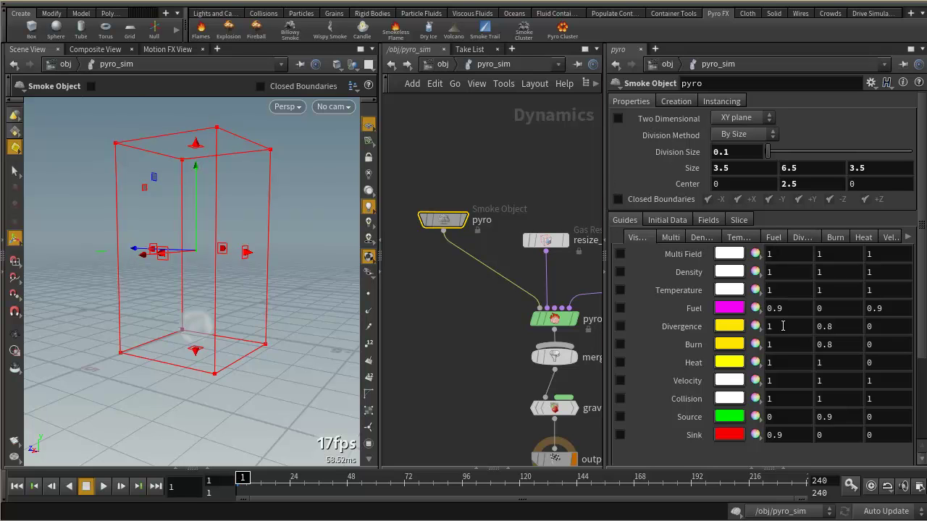
Step: Enlarge the parameter area, check the Velocity guide settings, and visualize Velocity instead of Multi Field for the pyro object
{"action": "left_click_drag", "start_coordinate": [379, 221], "coordinate": [296, 210]}
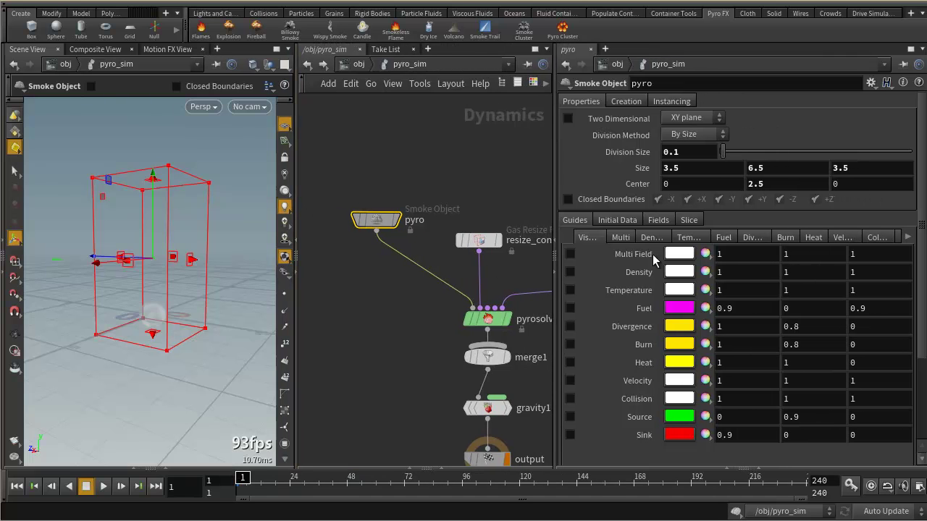
{"action": "left_click", "coordinate": [571, 255]}
{"action": "left_click", "coordinate": [839, 237]}
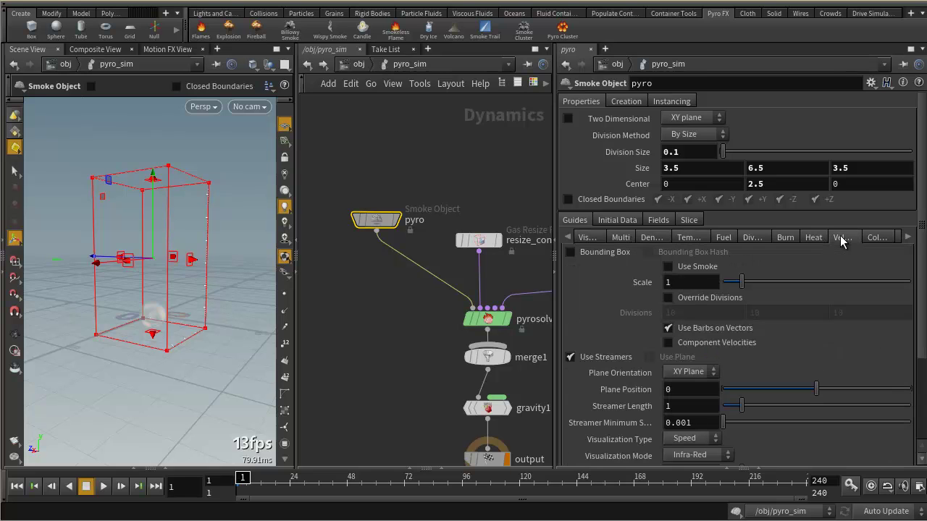
{"action": "left_click", "coordinate": [566, 237]}
{"action": "left_click", "coordinate": [567, 237]}
{"action": "left_click", "coordinate": [567, 238]}
{"action": "left_click", "coordinate": [567, 238]}
{"action": "left_click", "coordinate": [583, 237]}
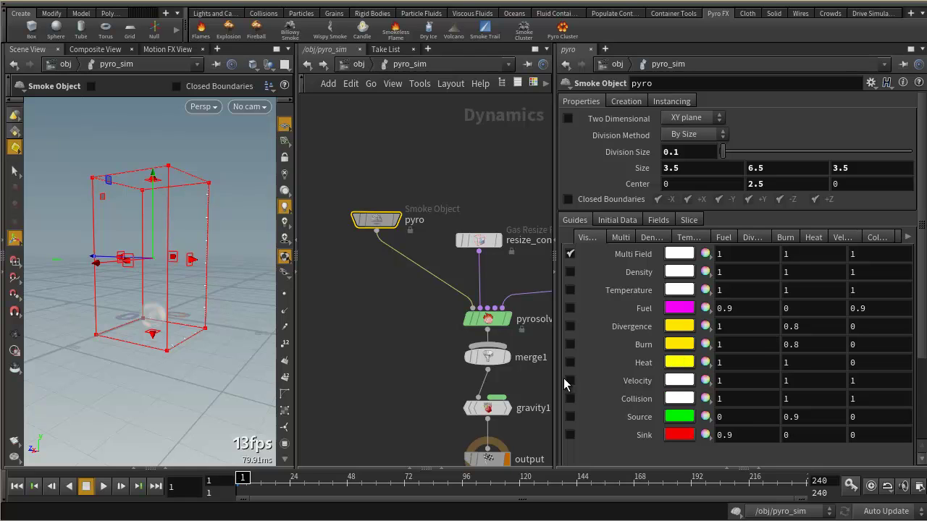
{"action": "left_click", "coordinate": [570, 381]}
{"action": "left_click", "coordinate": [571, 254]}
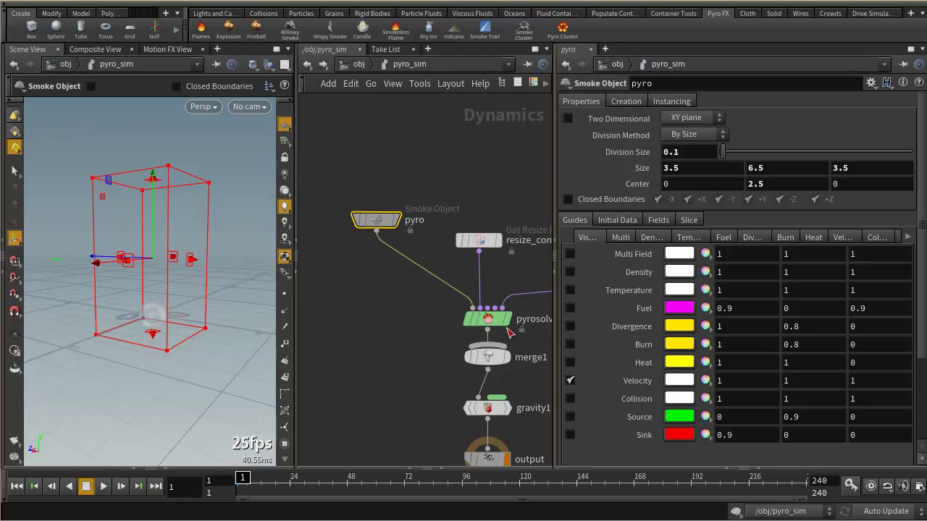
Step: Play the simulation to frame 14 and examine the velocity streamers up close
{"action": "left_click", "coordinate": [103, 486]}
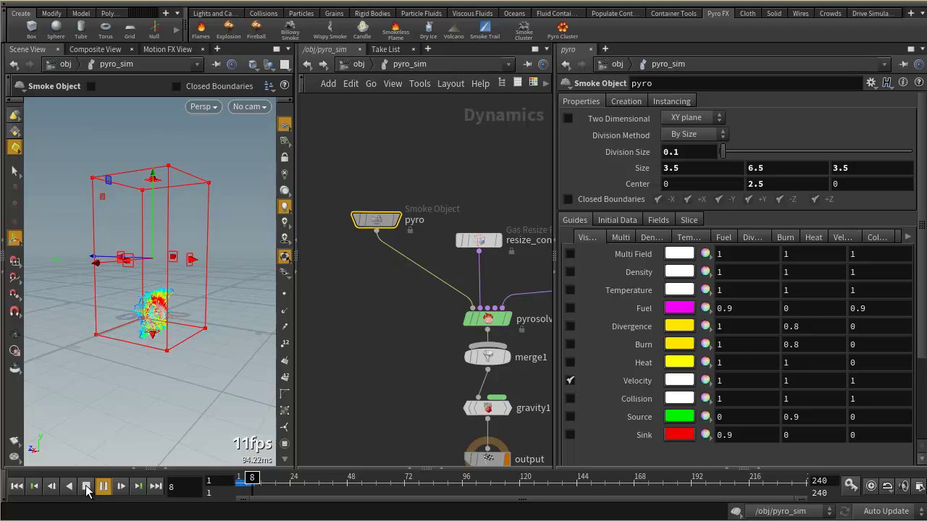
{"action": "left_click", "coordinate": [87, 486]}
{"action": "right_click_drag", "start_coordinate": [185, 318], "coordinate": [232, 356]}
{"action": "left_click_drag", "start_coordinate": [163, 400], "coordinate": [152, 398]}
{"action": "middle_click_drag", "start_coordinate": [154, 404], "coordinate": [170, 322]}
{"action": "left_click_drag", "start_coordinate": [171, 322], "coordinate": [192, 297]}
{"action": "key", "text": "Escape"}
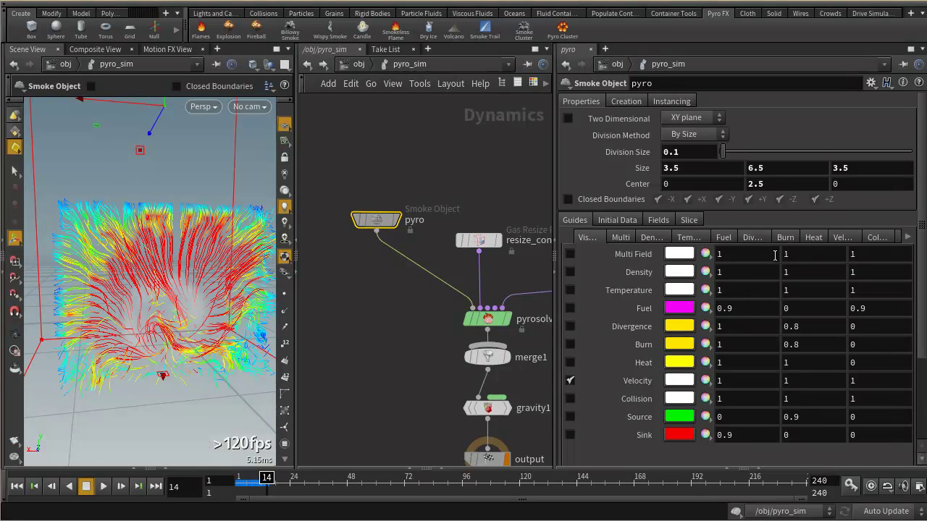
Step: Compare the Velocity guide with Use Streamers off and on, leaving streamers enabled
{"action": "left_click", "coordinate": [836, 238]}
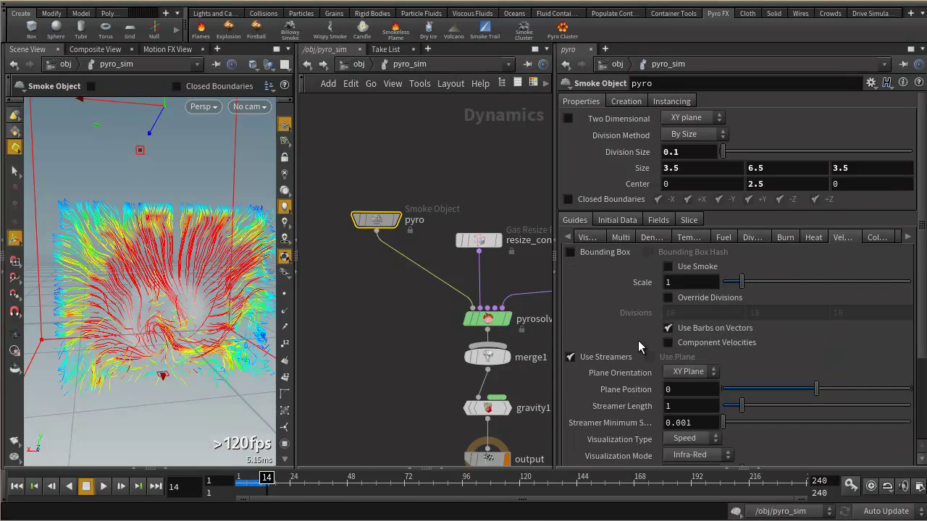
{"action": "left_click_drag", "start_coordinate": [214, 287], "coordinate": [184, 261]}
{"action": "key", "text": "Return"}
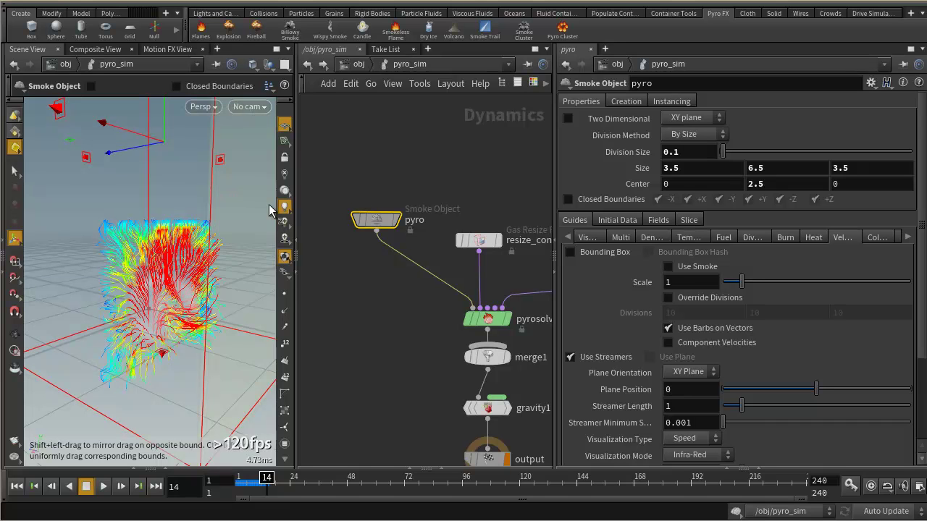
{"action": "left_click", "coordinate": [570, 356]}
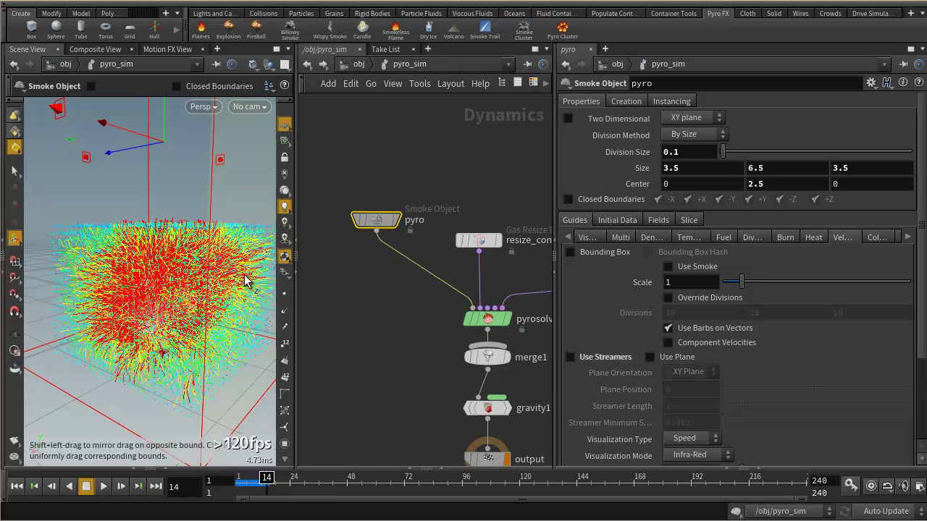
{"action": "left_click", "coordinate": [571, 357]}
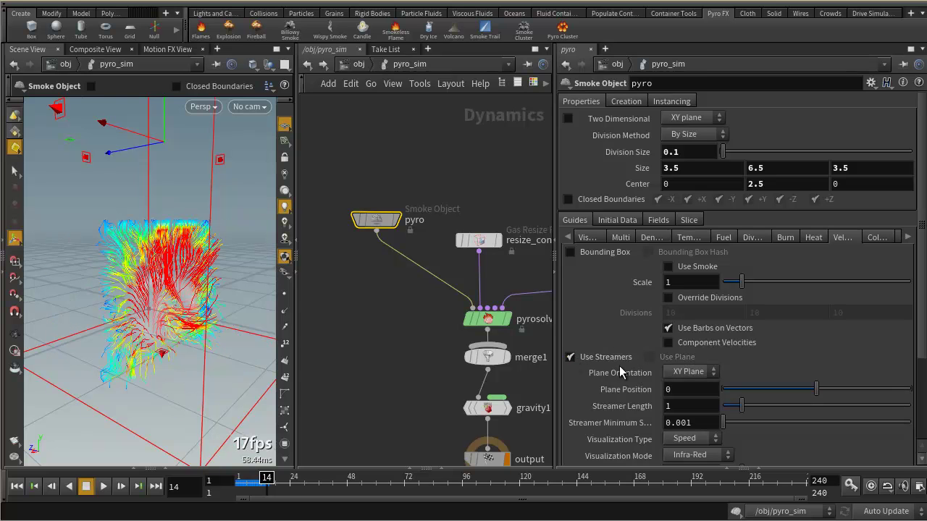
Step: Turn off the pyro object's Velocity visualization and look around the remaining sphere and container
{"action": "left_click", "coordinate": [588, 237]}
{"action": "left_click", "coordinate": [570, 380]}
{"action": "key", "text": "Escape"}
{"action": "left_click_drag", "start_coordinate": [246, 290], "coordinate": [189, 274]}
{"action": "key", "text": "Return"}
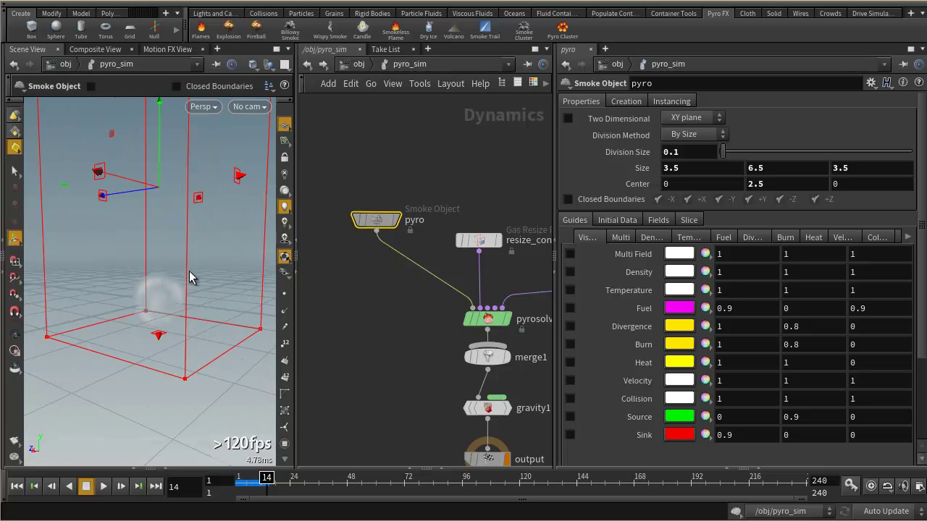
{"action": "key", "text": "Escape"}
{"action": "mouse_move", "coordinate": [182, 269]}
{"action": "left_mouse_down"}
{"action": "mouse_move", "coordinate": [203, 273]}
{"action": "mouse_move", "coordinate": [196, 269]}
{"action": "left_mouse_up"}
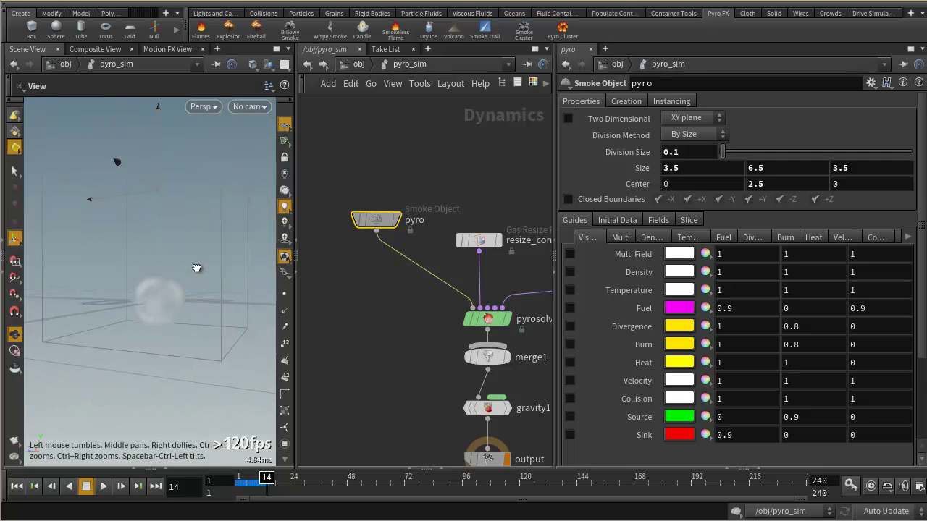
{"action": "key", "text": "Return"}
Step: Move the pyro node slightly up and closer to resize_container in the network
{"action": "scroll", "coordinate": [369, 354], "scroll_direction": "down", "scroll_amount": 4}
{"action": "scroll", "coordinate": [374, 329], "scroll_direction": "up", "scroll_amount": 3}
{"action": "left_click_drag", "start_coordinate": [355, 196], "coordinate": [369, 181]}
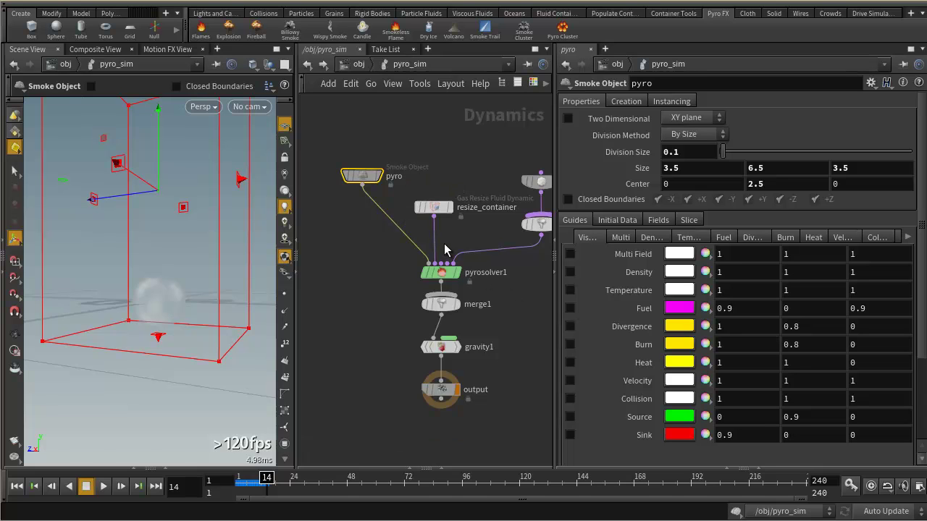
{"action": "middle_click_drag", "start_coordinate": [510, 303], "coordinate": [485, 302]}
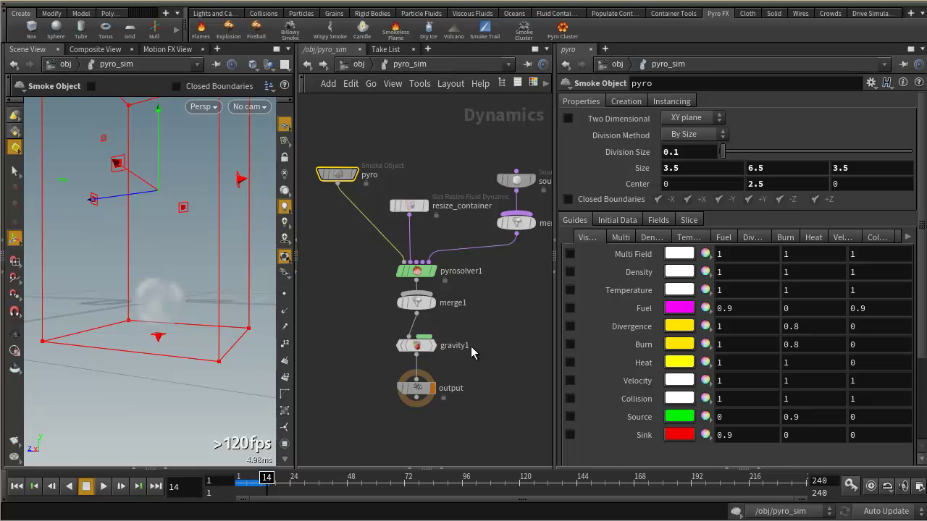
Step: Play the simulation to frame 41 and turn on the pyro object's Multi Field visualization to view the flames in the container
{"action": "left_click", "coordinate": [104, 486]}
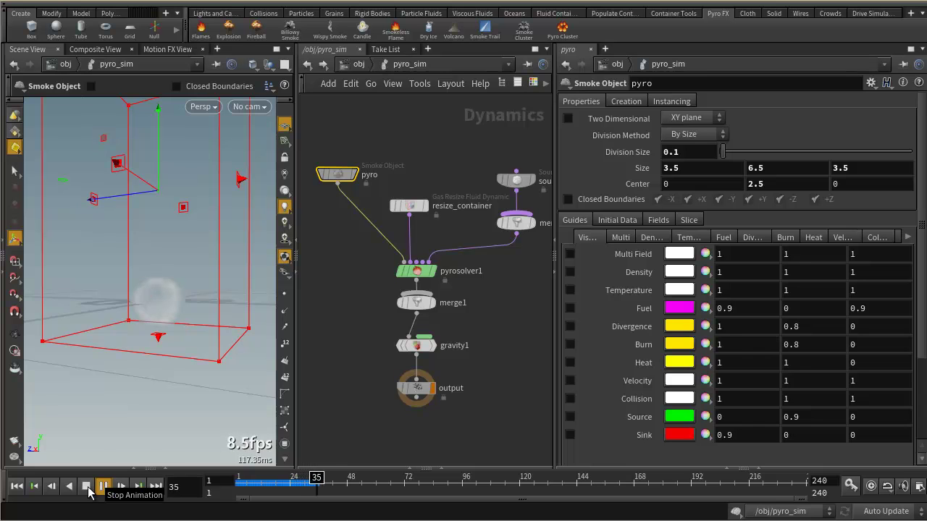
{"action": "left_click", "coordinate": [86, 489]}
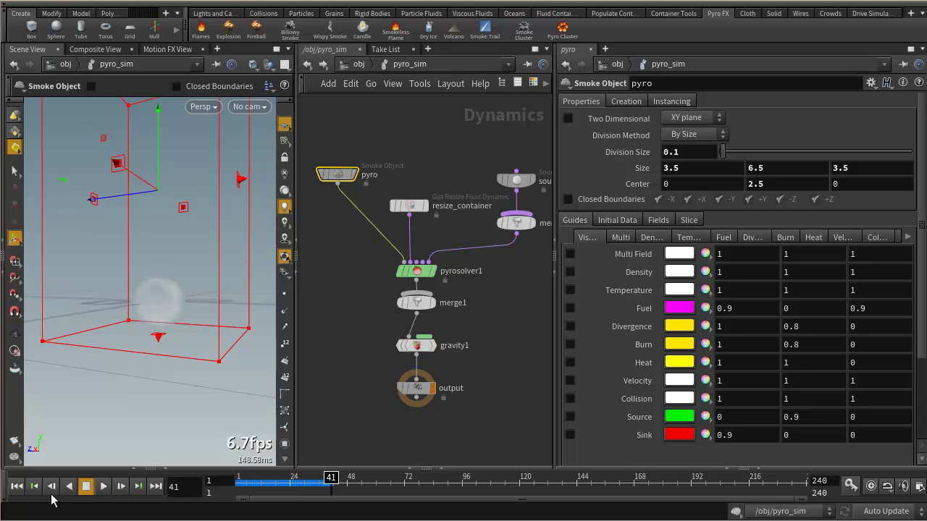
{"action": "left_click", "coordinate": [571, 254]}
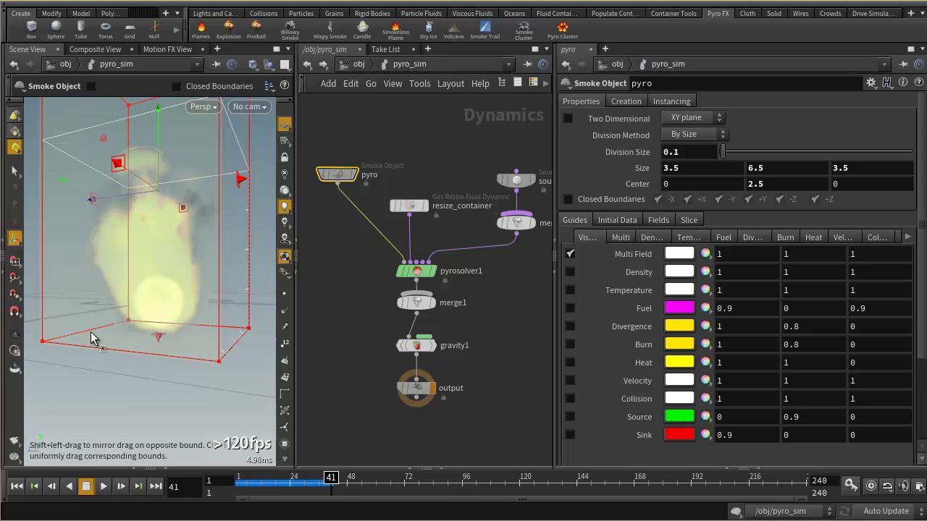
{"action": "key", "text": "Escape"}
{"action": "left_click_drag", "start_coordinate": [230, 263], "coordinate": [181, 312]}
{"action": "key", "text": "Return"}
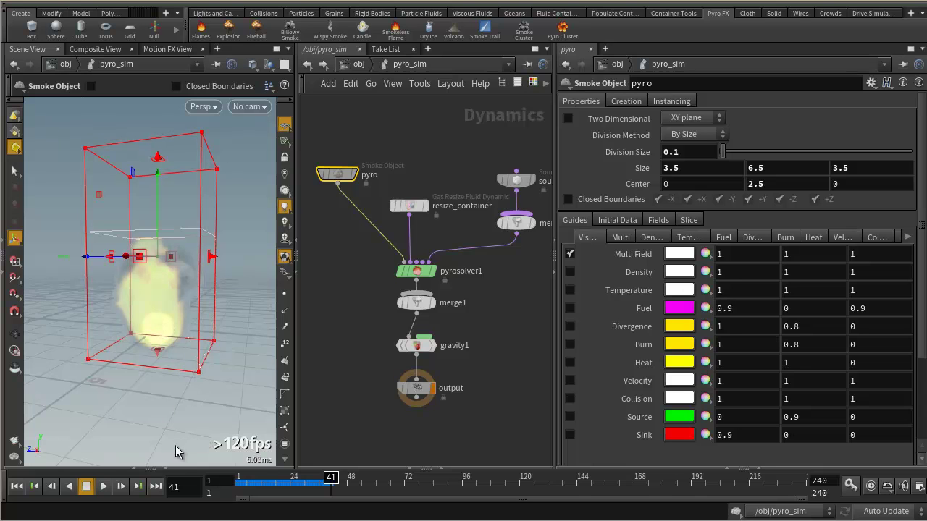
Step: Go up to the object level and examine the sphere_object1, pyro_sim and pyro_import nodes together
{"action": "left_click", "coordinate": [346, 63]}
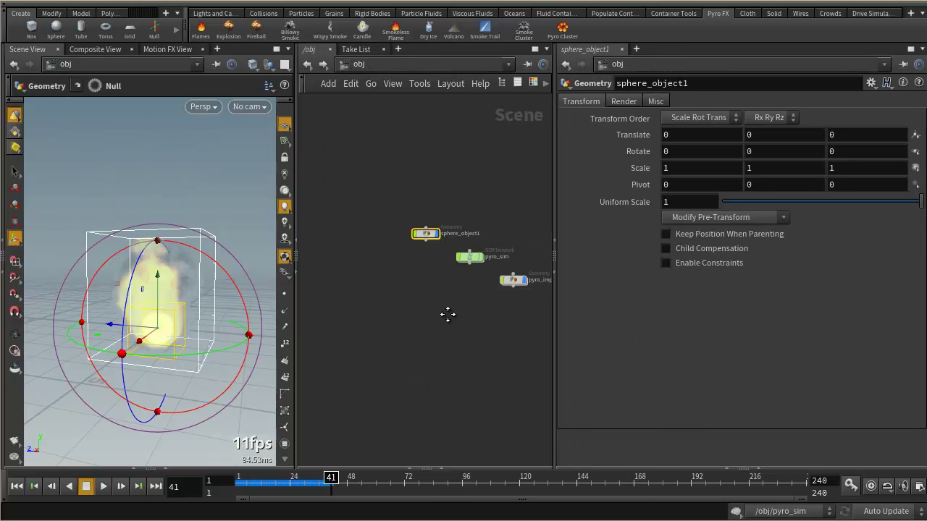
{"action": "middle_click_drag", "start_coordinate": [447, 312], "coordinate": [407, 308]}
{"action": "left_click_drag", "start_coordinate": [357, 174], "coordinate": [490, 328]}
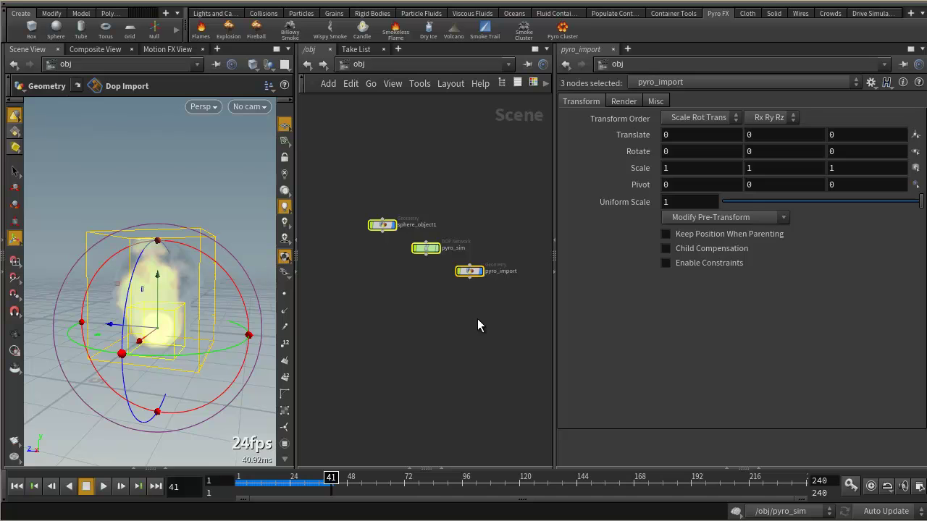
{"action": "scroll", "coordinate": [457, 308], "scroll_direction": "up", "scroll_amount": 1}
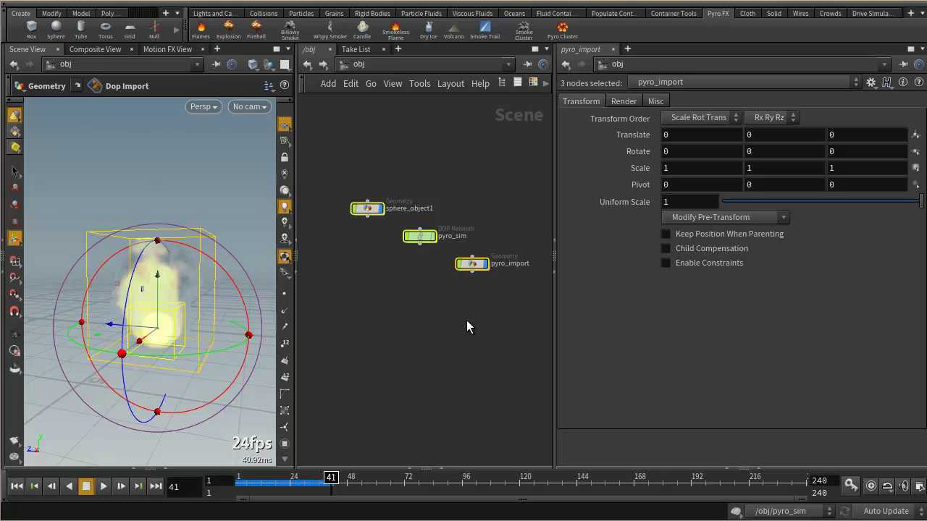
{"action": "left_click", "coordinate": [445, 319]}
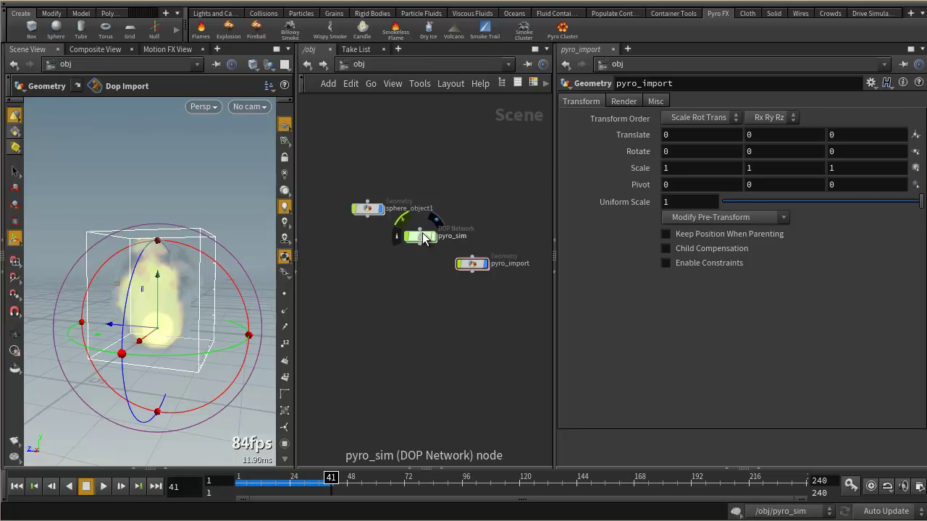
Step: Go back inside the pyro_sim network and look over the categories of DOP nodes available to add
{"action": "double_click", "coordinate": [421, 235]}
{"action": "key", "text": "Tab"}
{"action": "key", "text": "Escape"}
{"action": "key", "text": "Tab"}
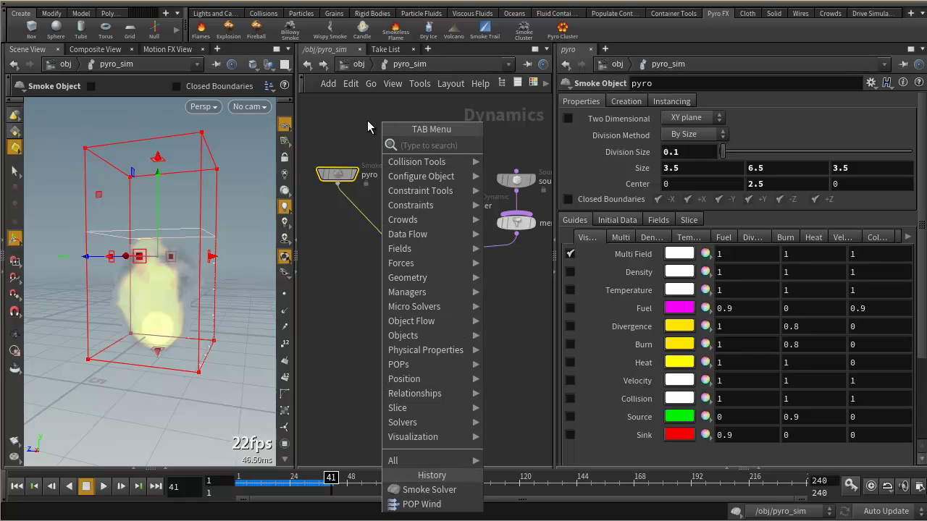
{"action": "key", "text": "Escape"}
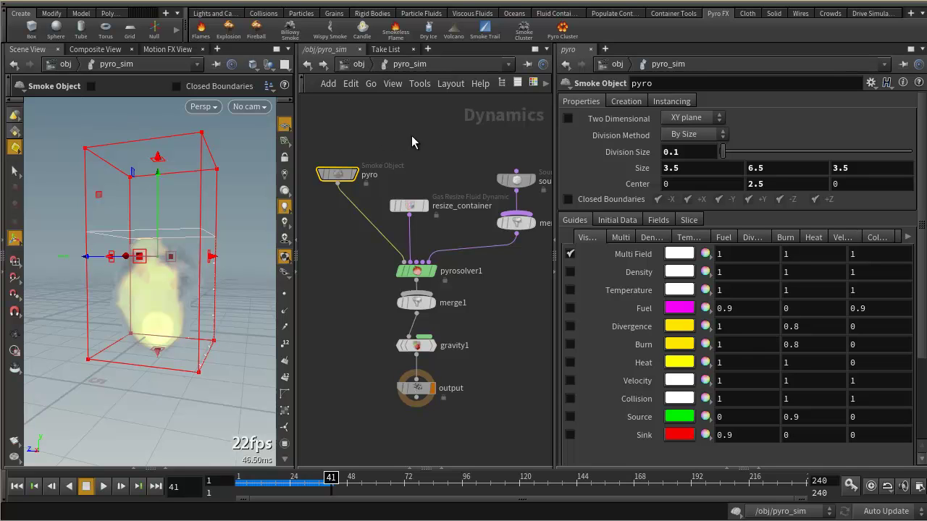
{"action": "middle_click_drag", "start_coordinate": [365, 133], "coordinate": [409, 141]}
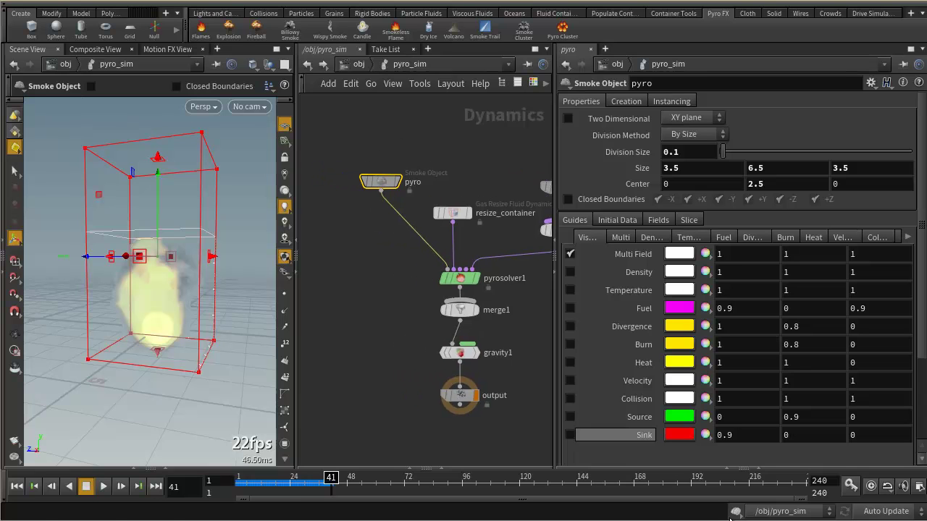